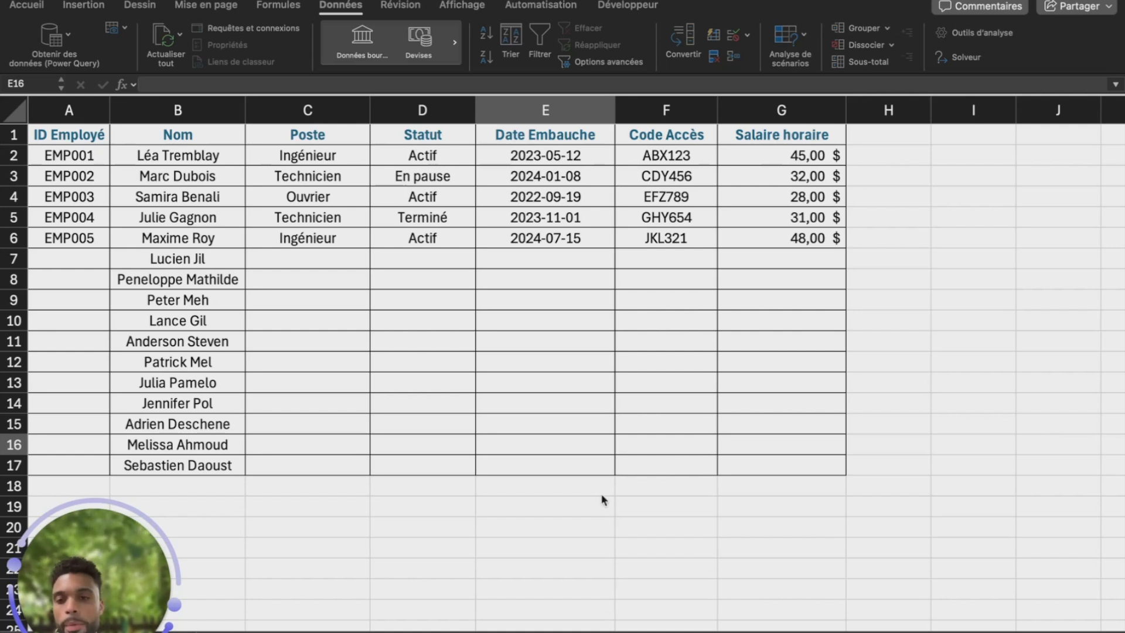
Review the job list sheet, then select C7, the first empty Poste cell
left_click_drag(121, 542, 944, 459)
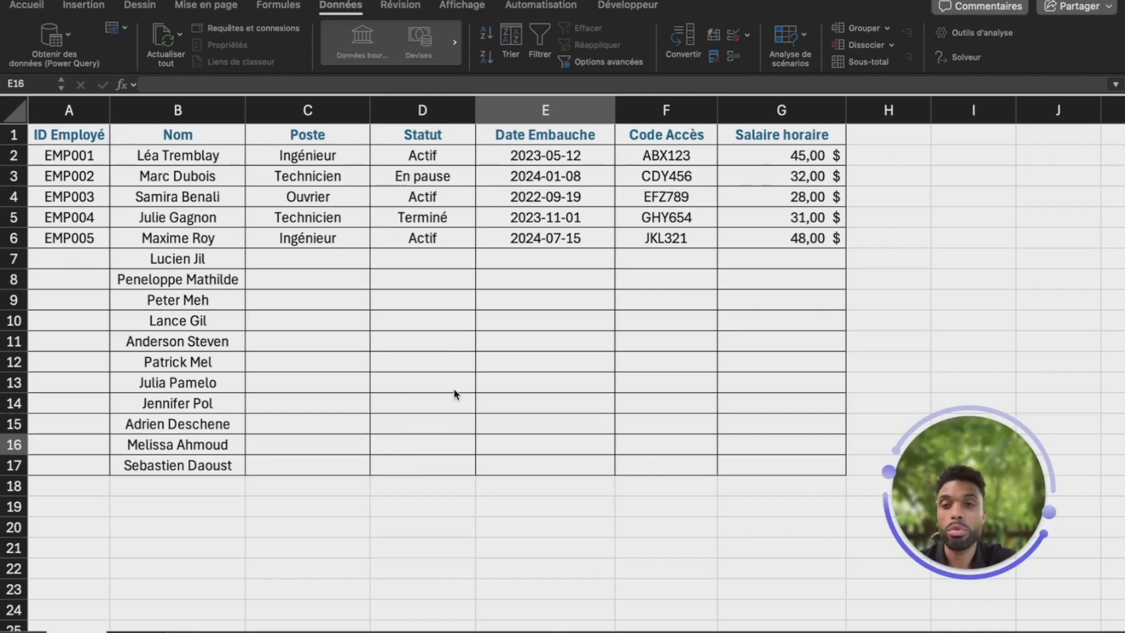
left_click(397, 259)
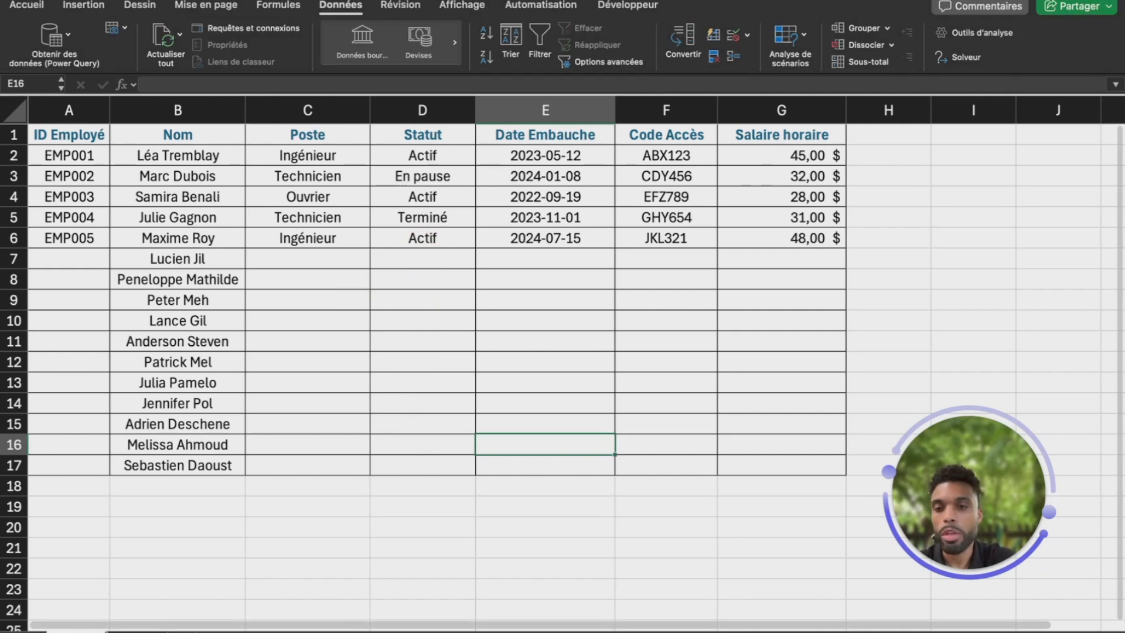
left_click(137, 631)
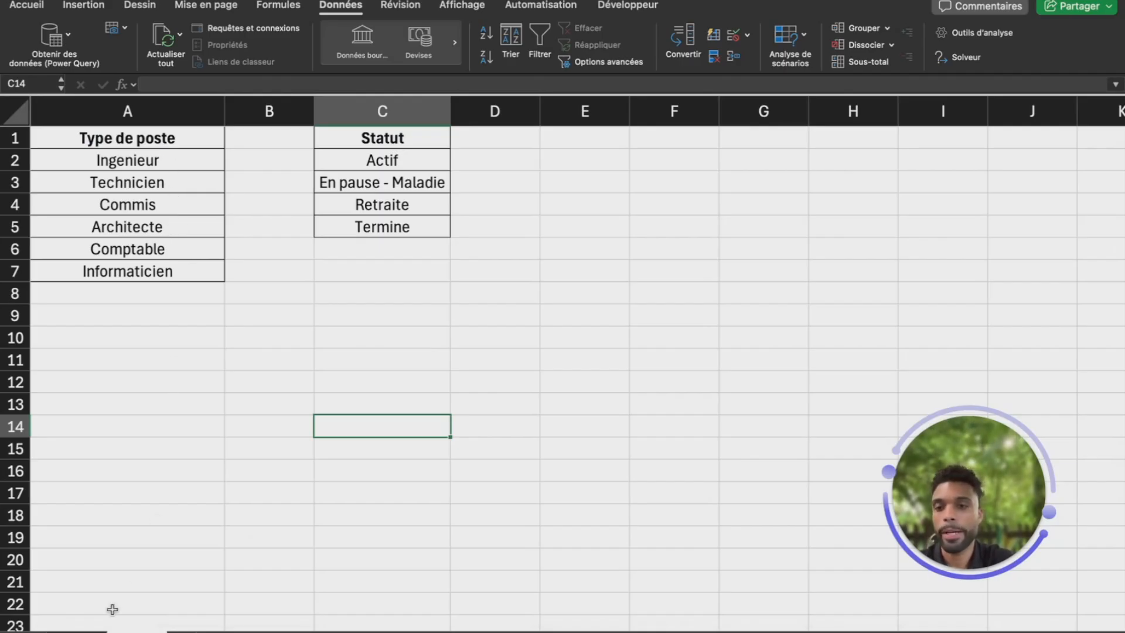
left_click(76, 630)
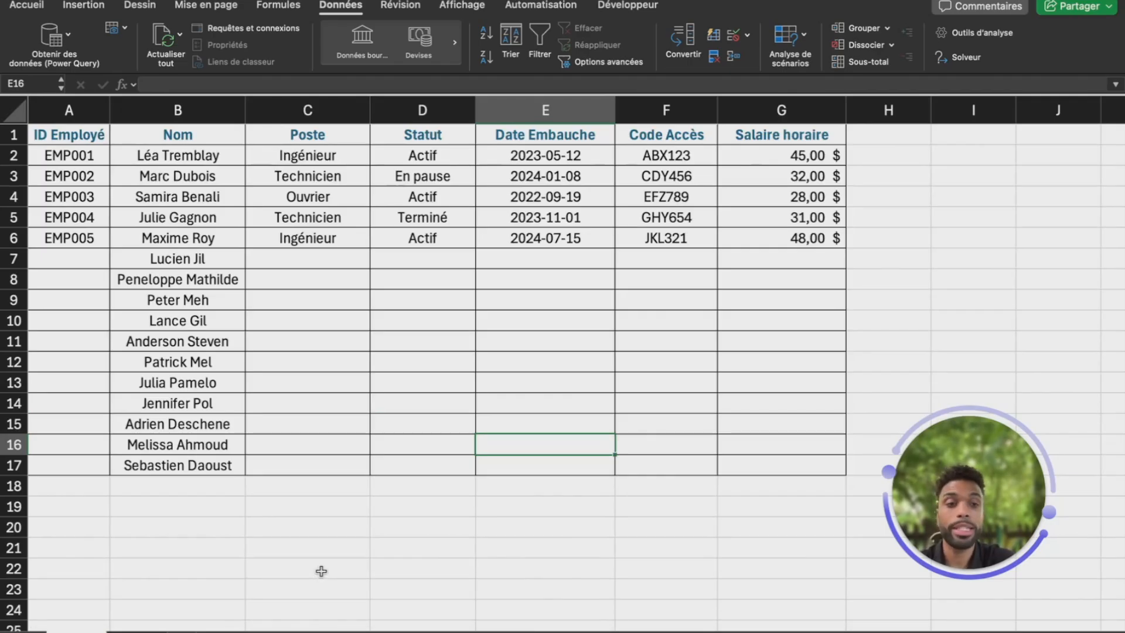
left_click(337, 257)
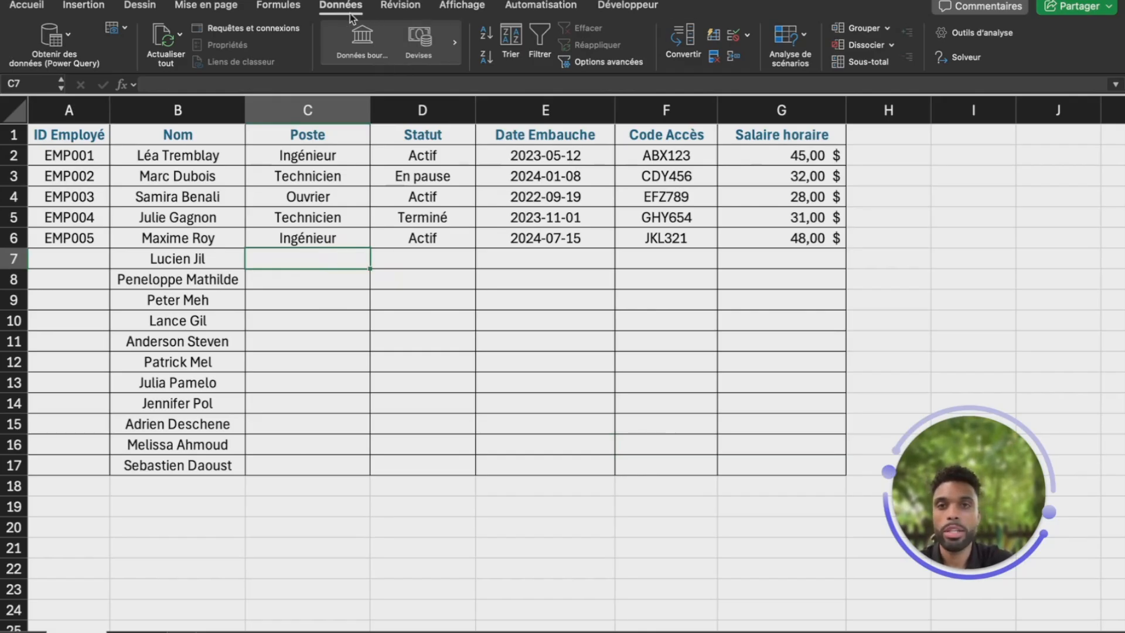
Set C7's validation to allow a Liste, discarding the typed sample values for a worksheet source
left_click(733, 39)
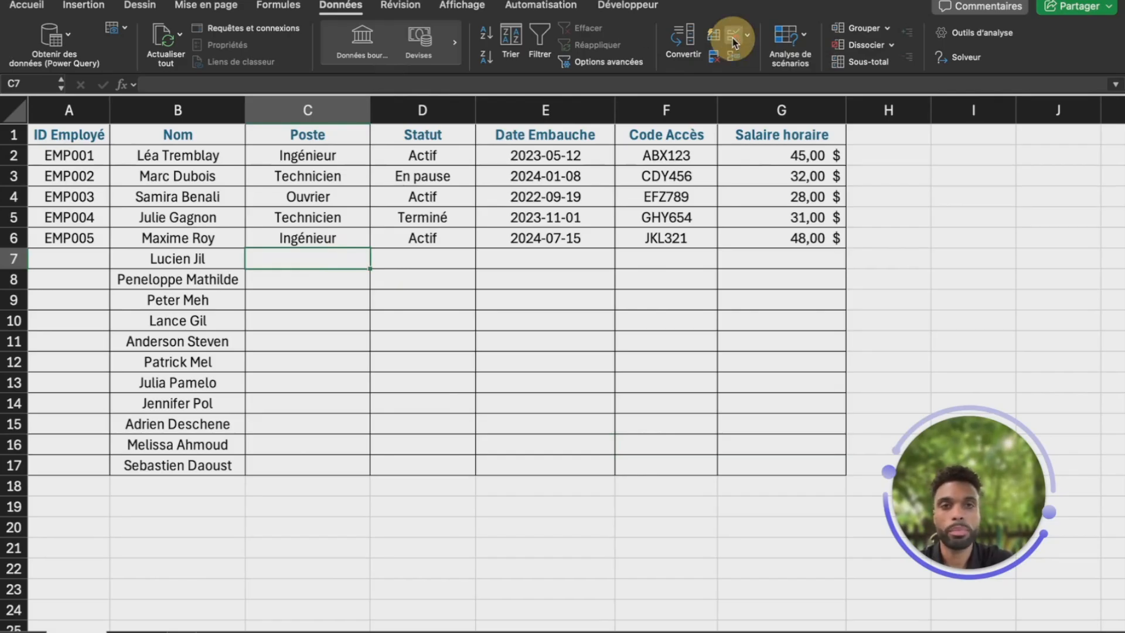
left_click(494, 95)
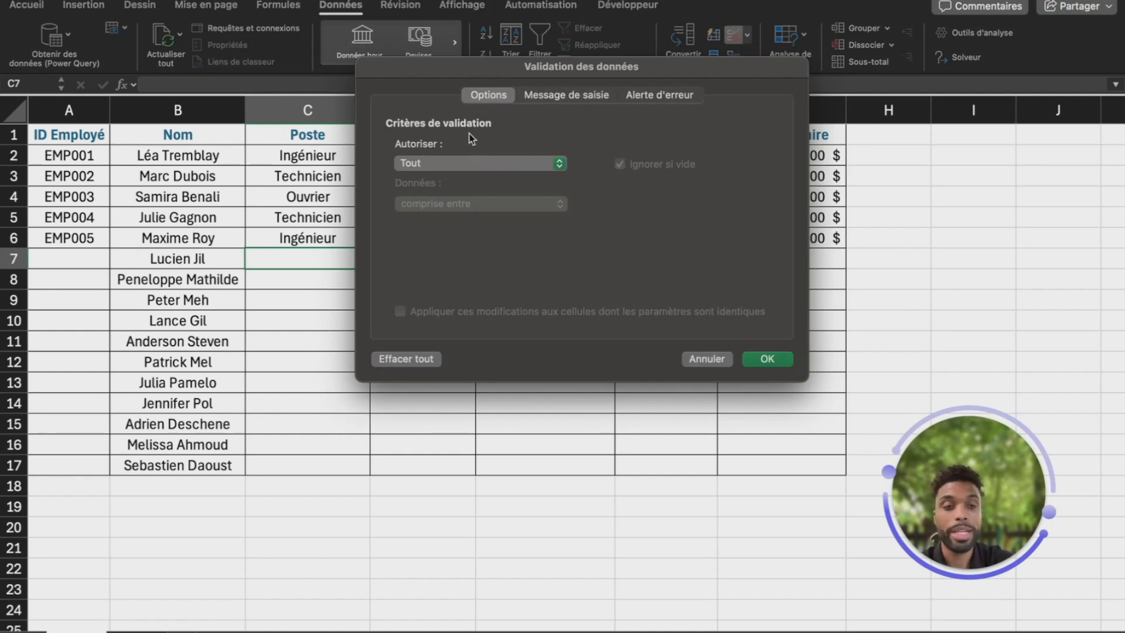
left_click(490, 168)
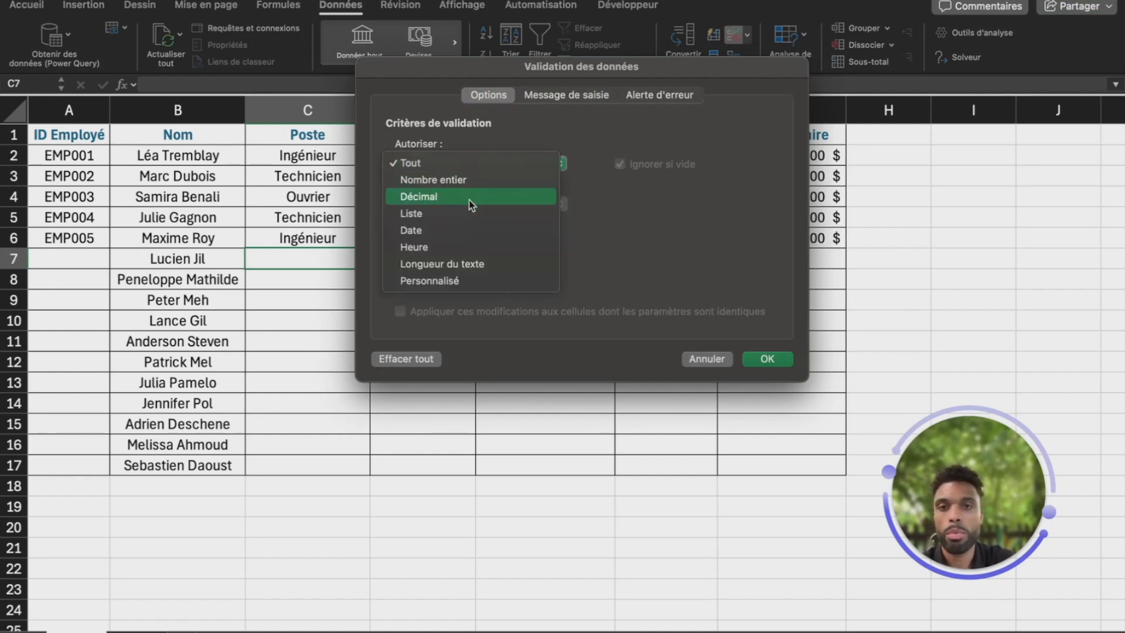
left_click(458, 213)
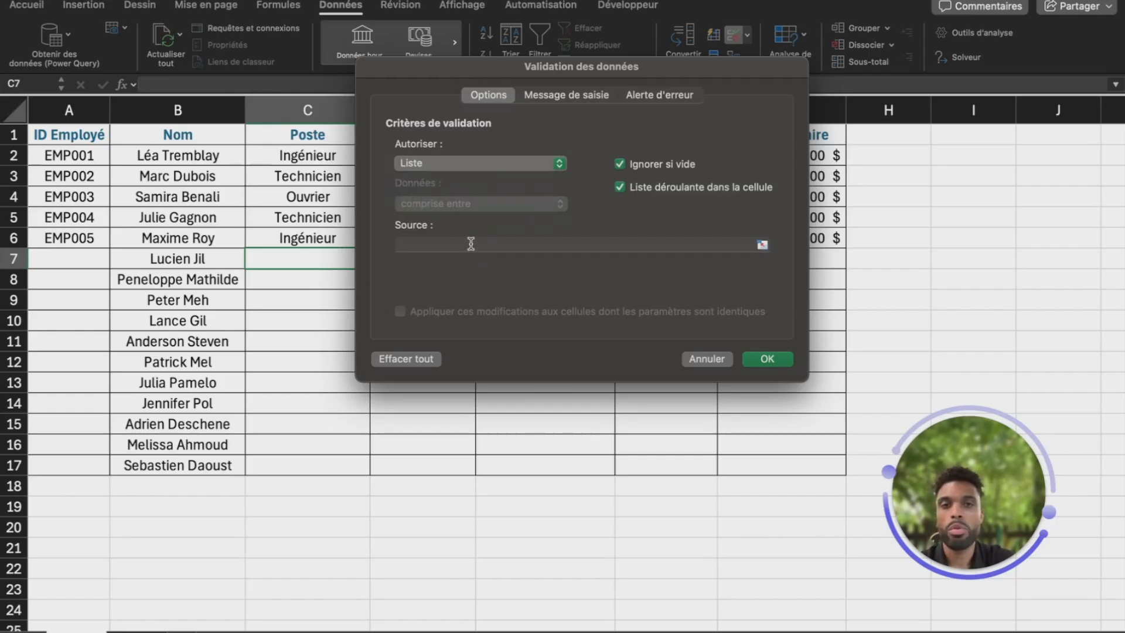
left_click(474, 247)
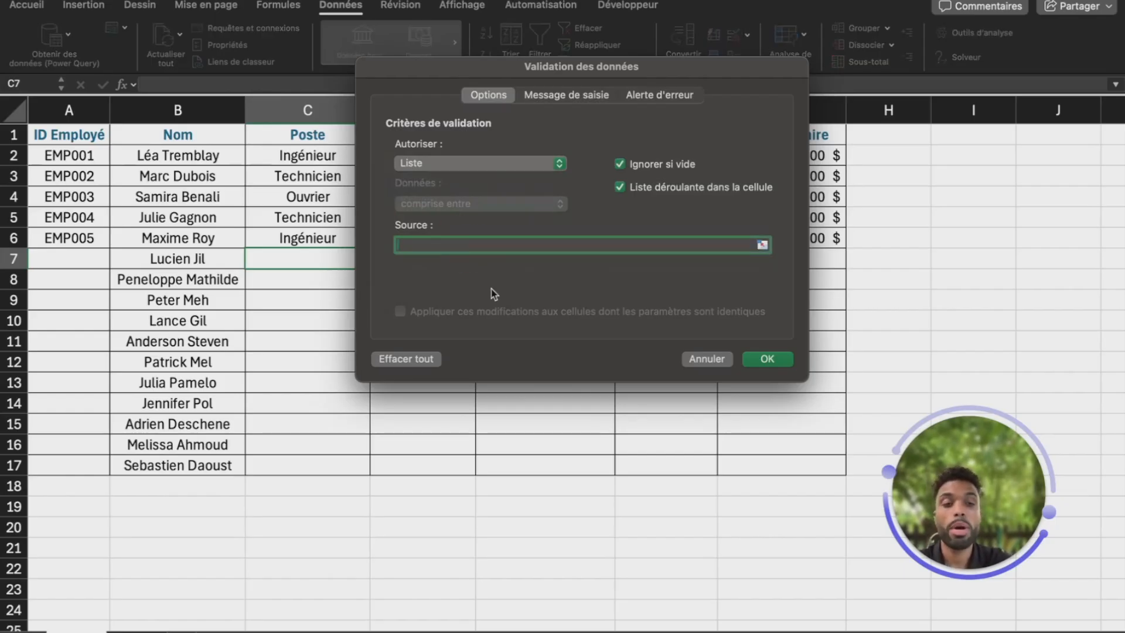
type("\"oui\"")
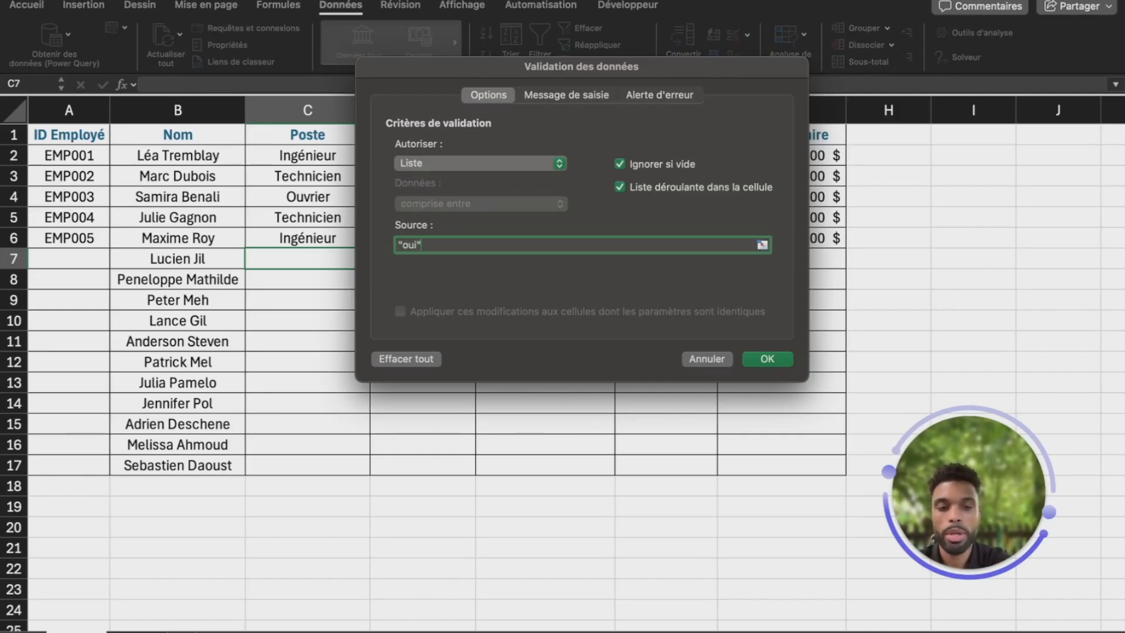
type(";\"non")
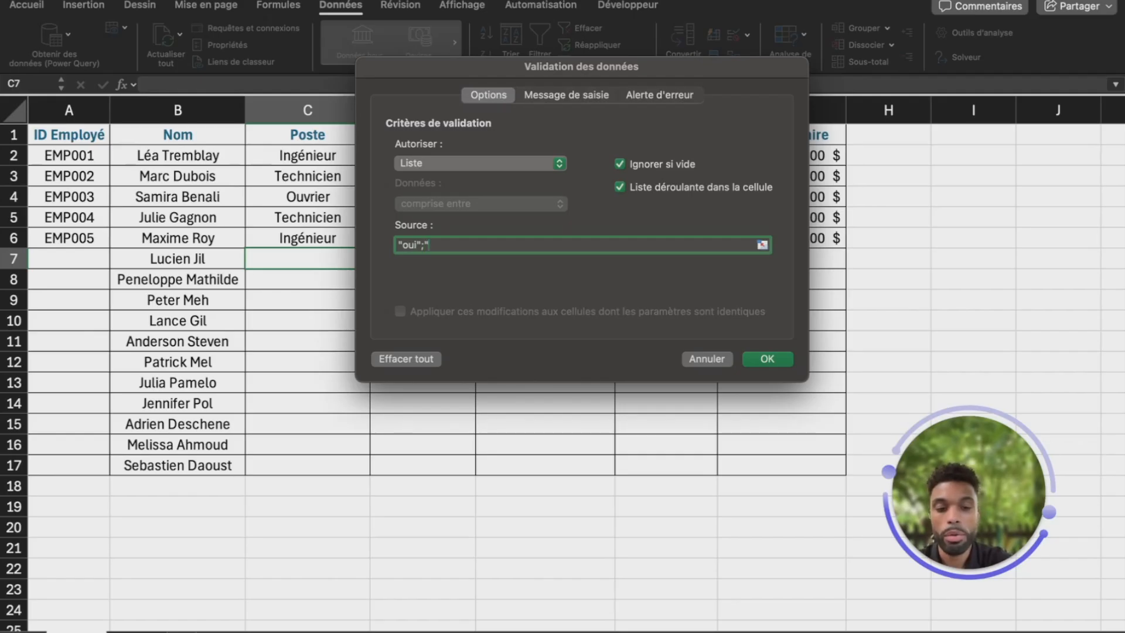
key("BackSpace")
key("BackSpace")
key("BackSpace")
key("BackSpace")
key("BackSpace")
key("BackSpace")
key("BackSpace")
key("BackSpace")
key("BackSpace")
key("BackSpace")
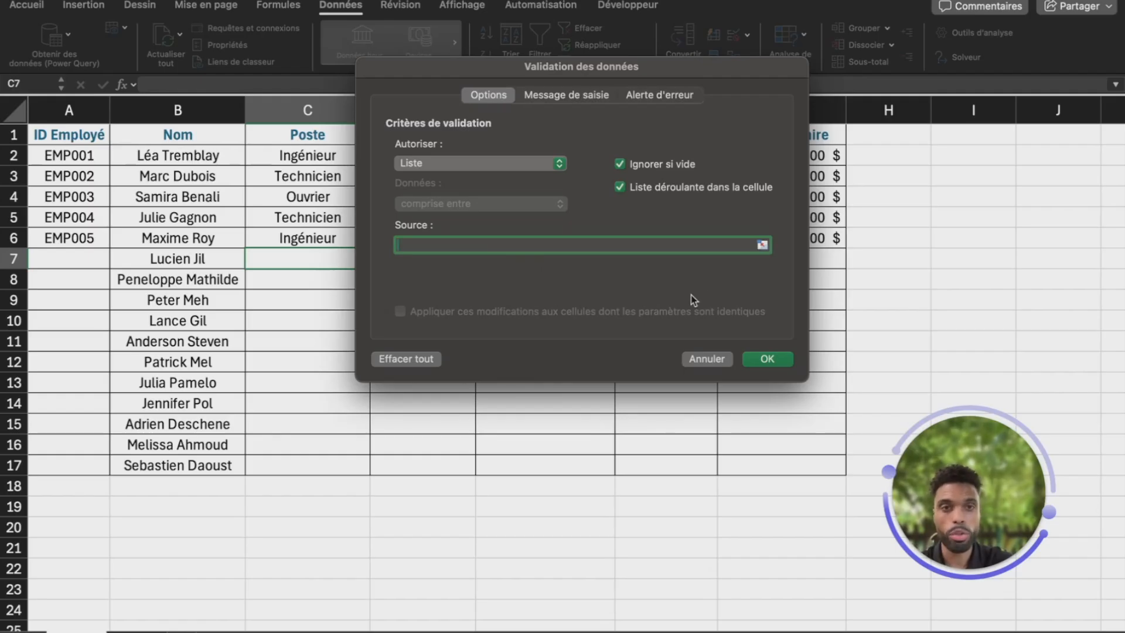
left_click(762, 247)
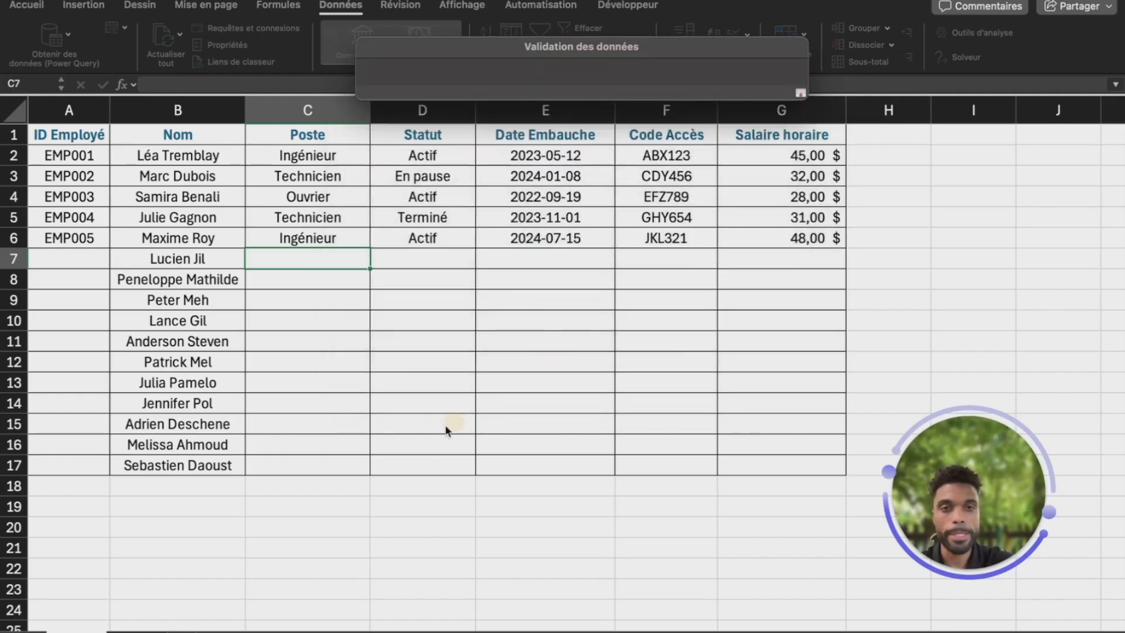
Use Feuil2!A2:A7 as C7's list source, confirm, and check the six job titles in its dropdown
left_click(138, 626)
left_click_drag(164, 153, 164, 261)
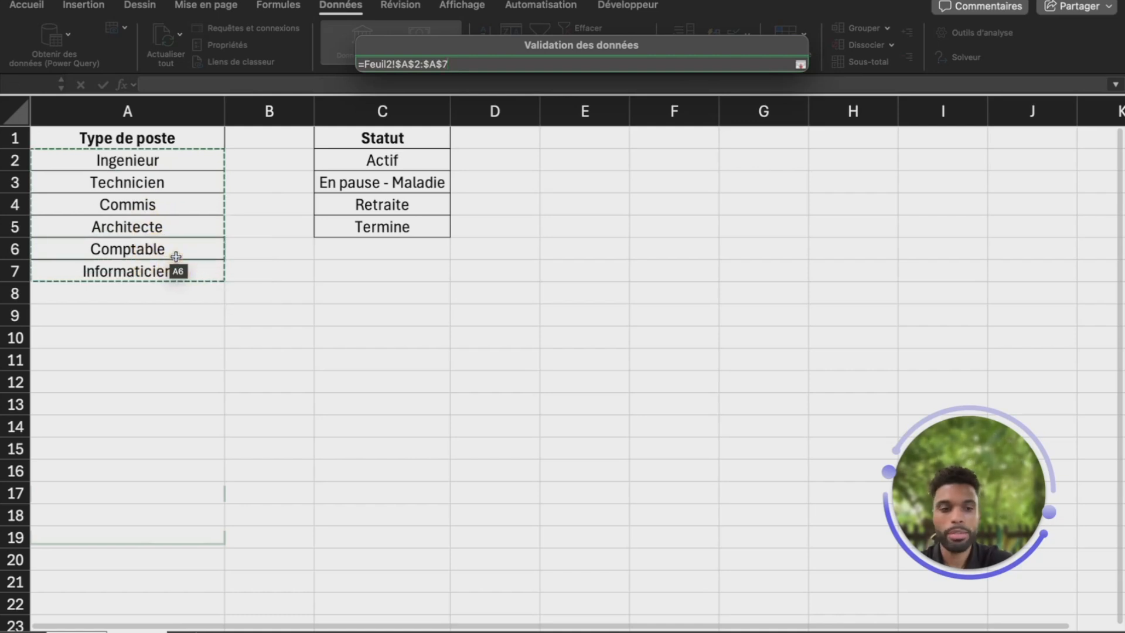
key("Return")
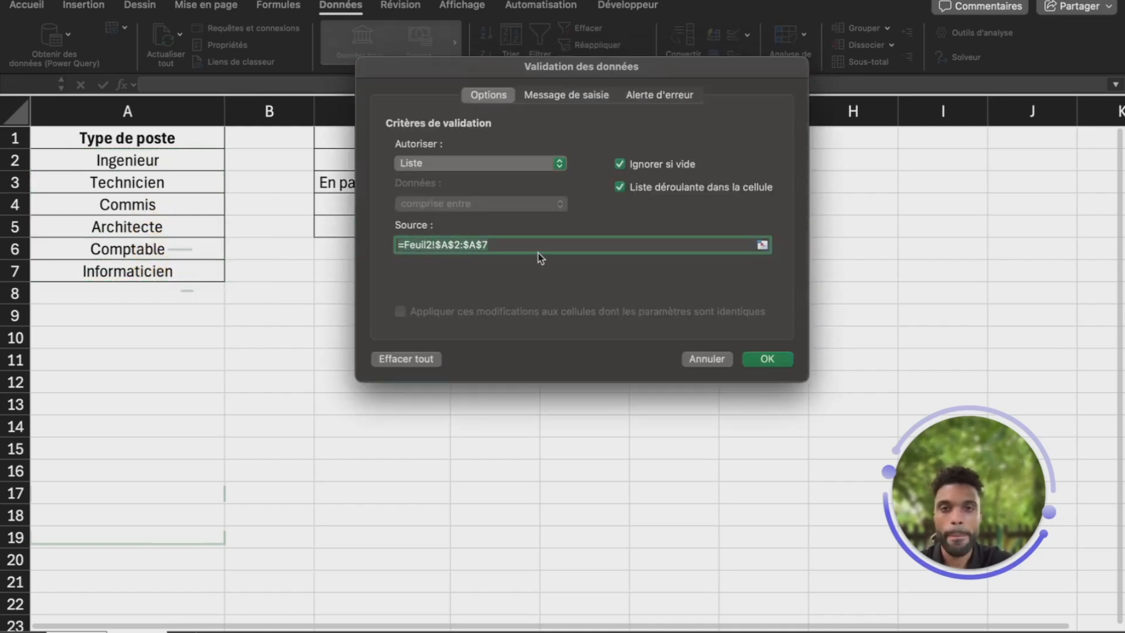
left_click(597, 245)
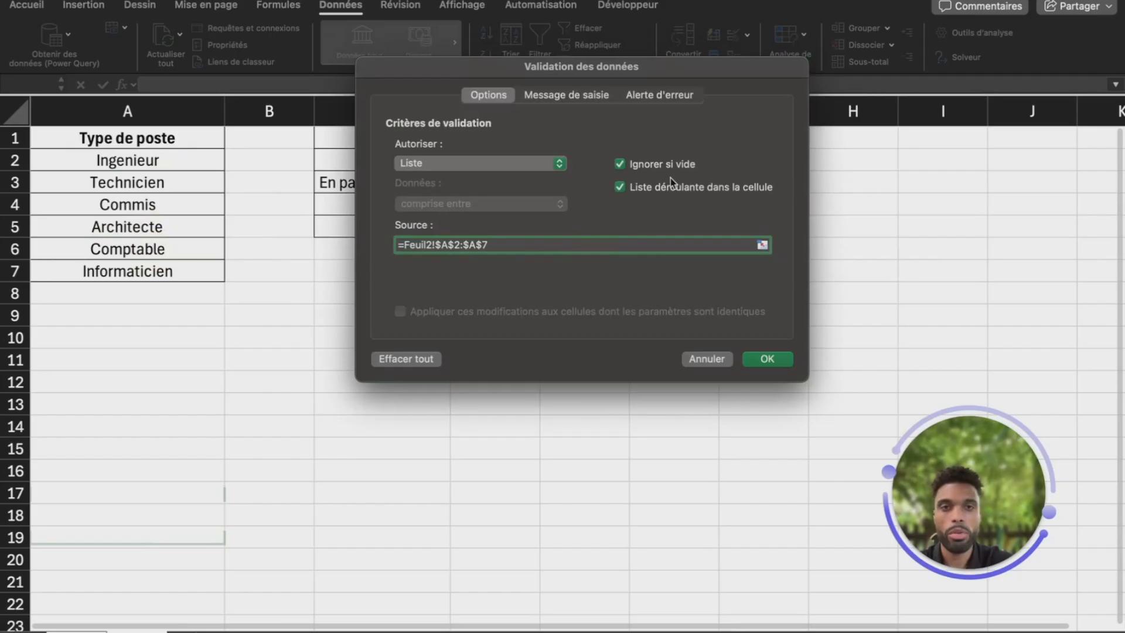
left_click(767, 360)
left_click(377, 261)
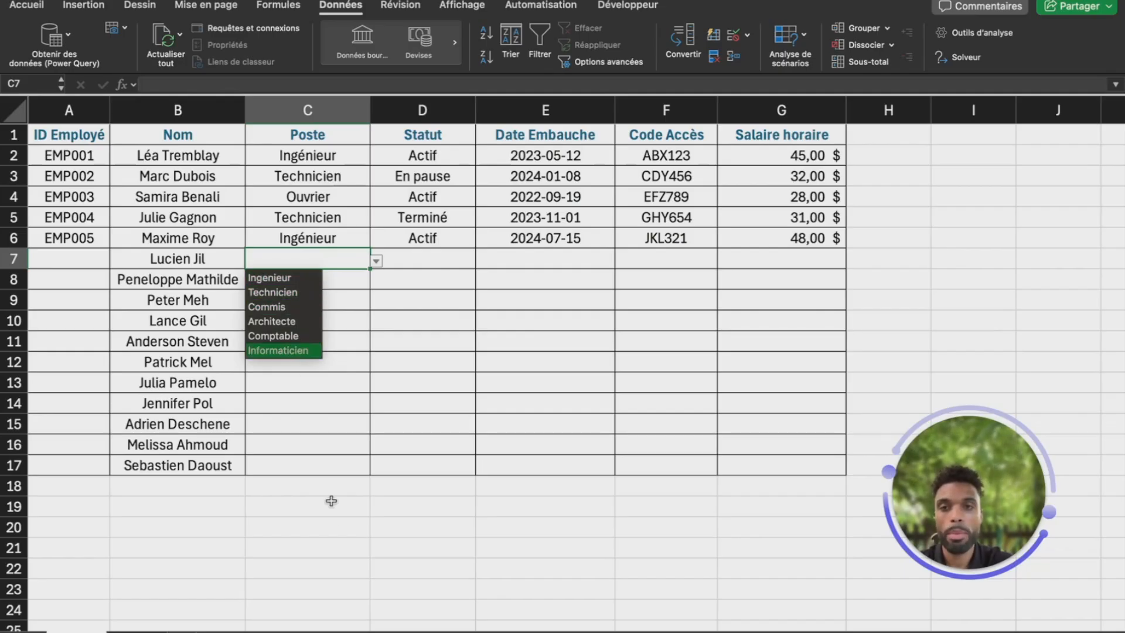
Rename Ingenieur to Docteur in cell A2 of Feuil2
key("Escape")
left_click(136, 632)
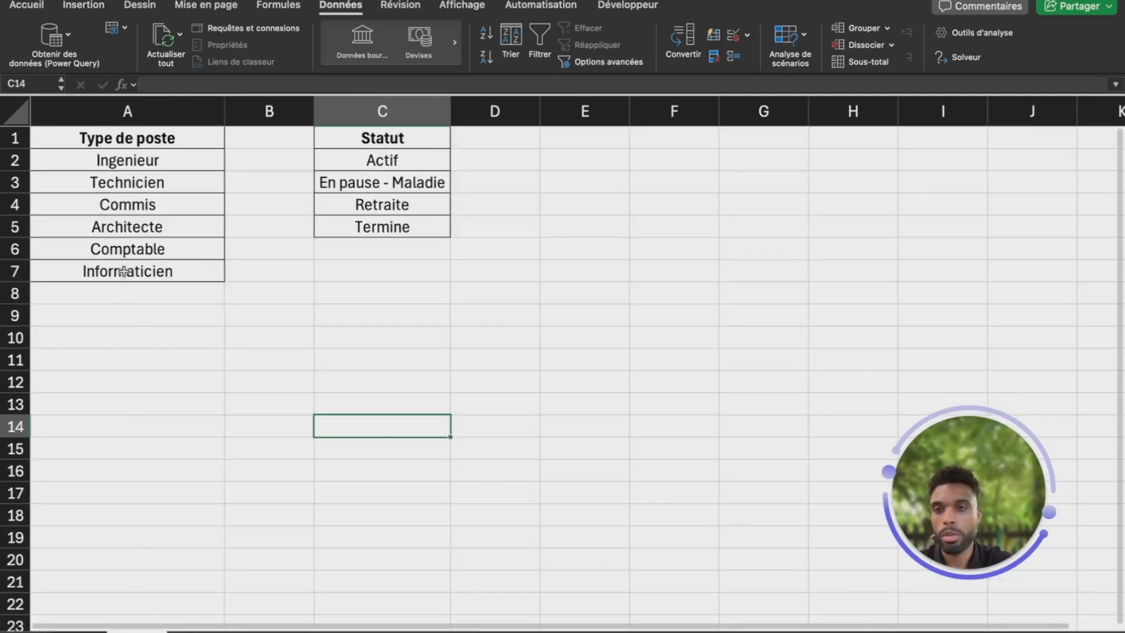
left_click(135, 165)
type("Doc")
key("BackSpace")
type("cteur")
key("Return")
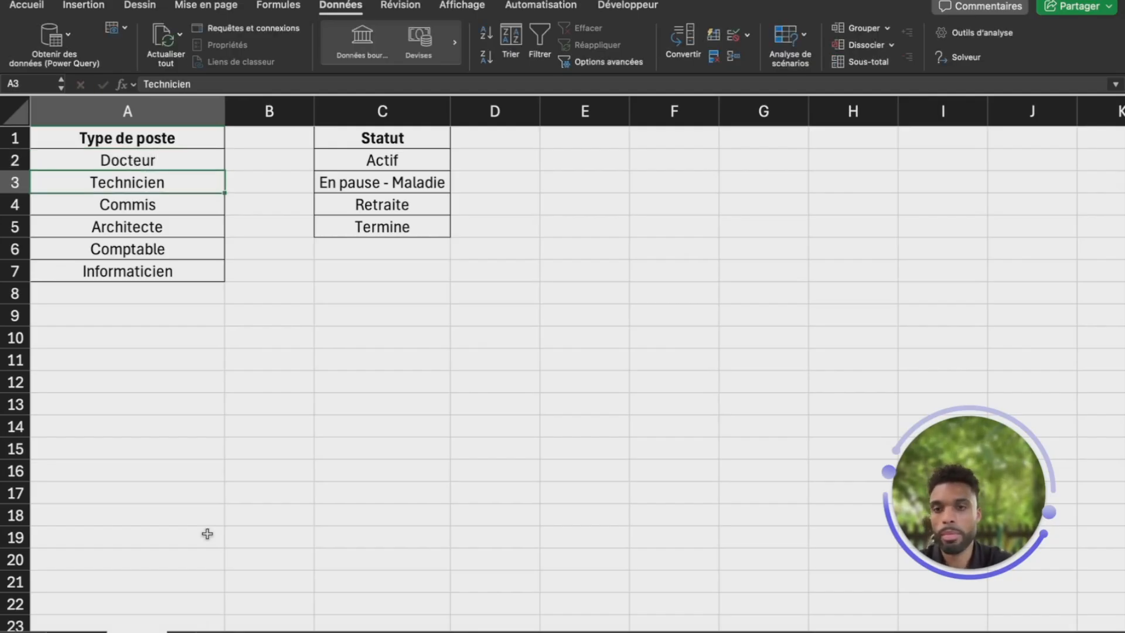
Verify C7's dropdown on the employee sheet now lists Docteur
key("ctrl+Page_Up")
left_click(376, 261)
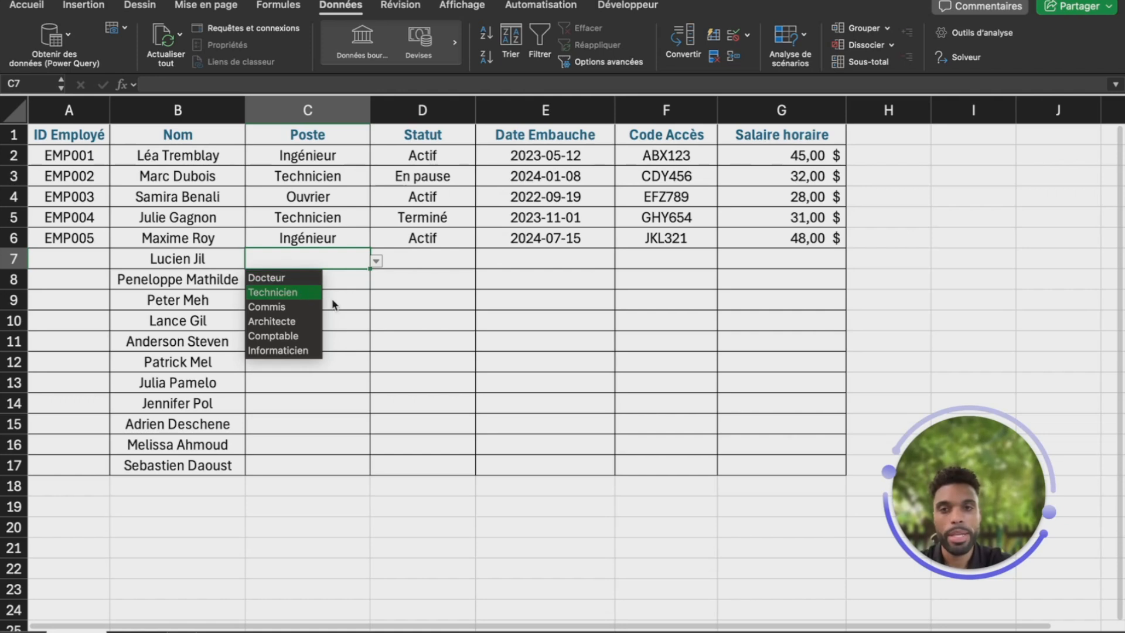
left_click(348, 263)
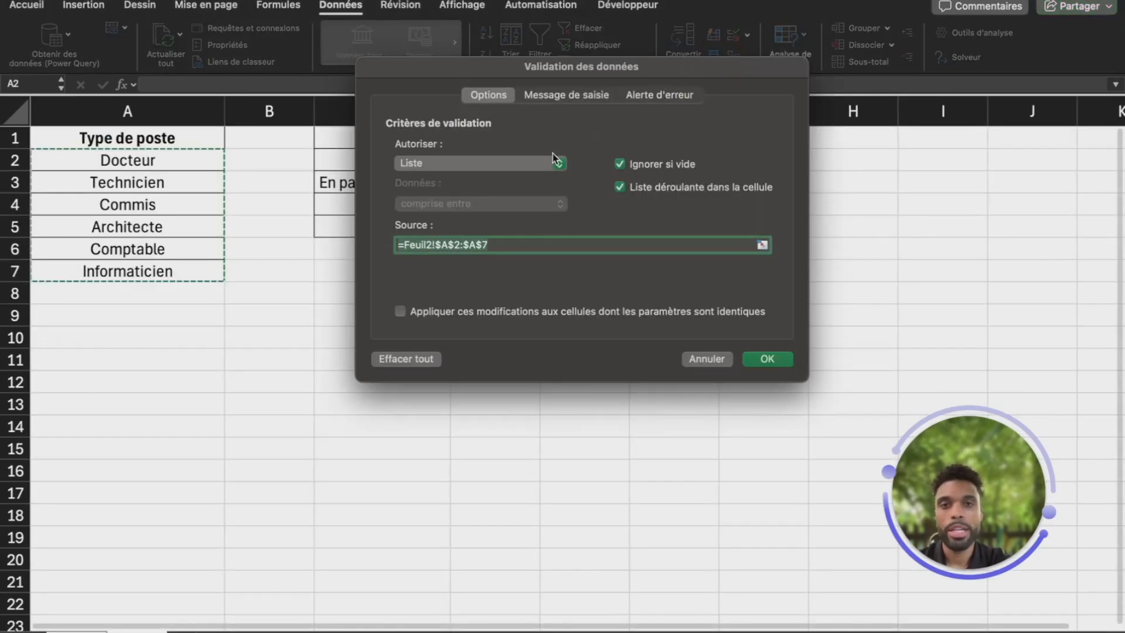
Add an input message titled 'Information' reading 'Veuillez choisir un poste' to C7's rule
left_click(561, 97)
left_click(540, 171)
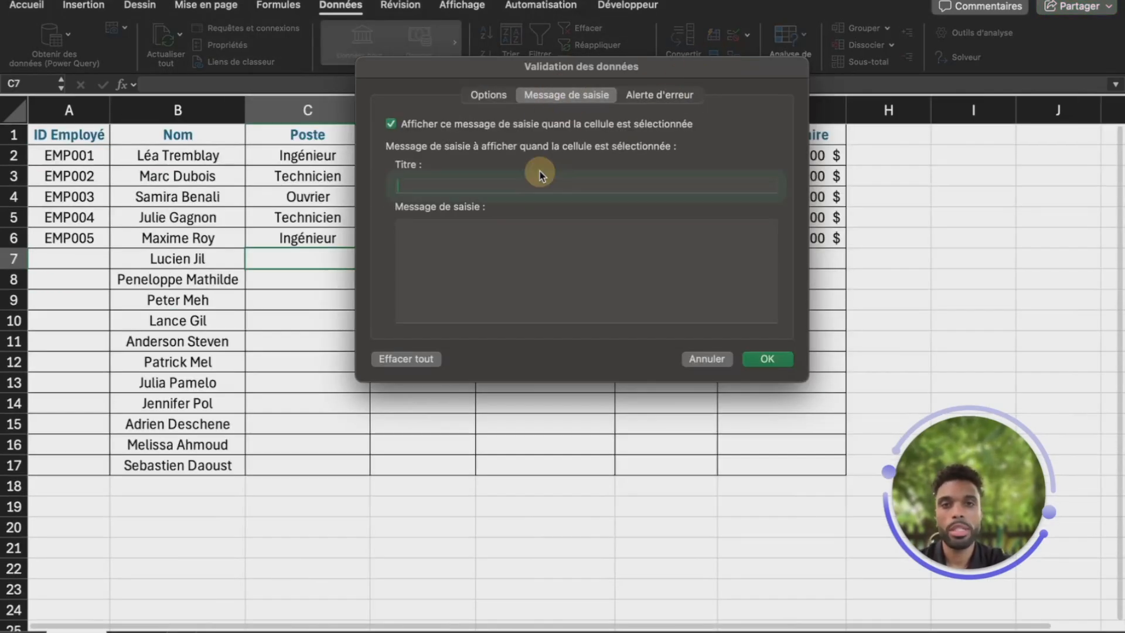
type("Info")
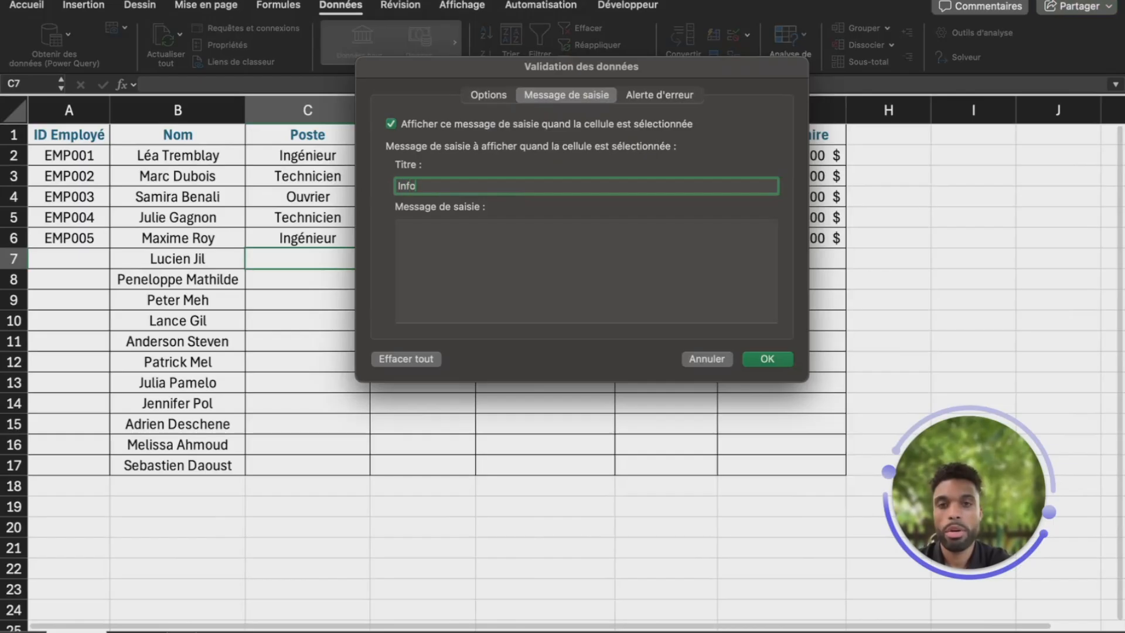
type("rmation")
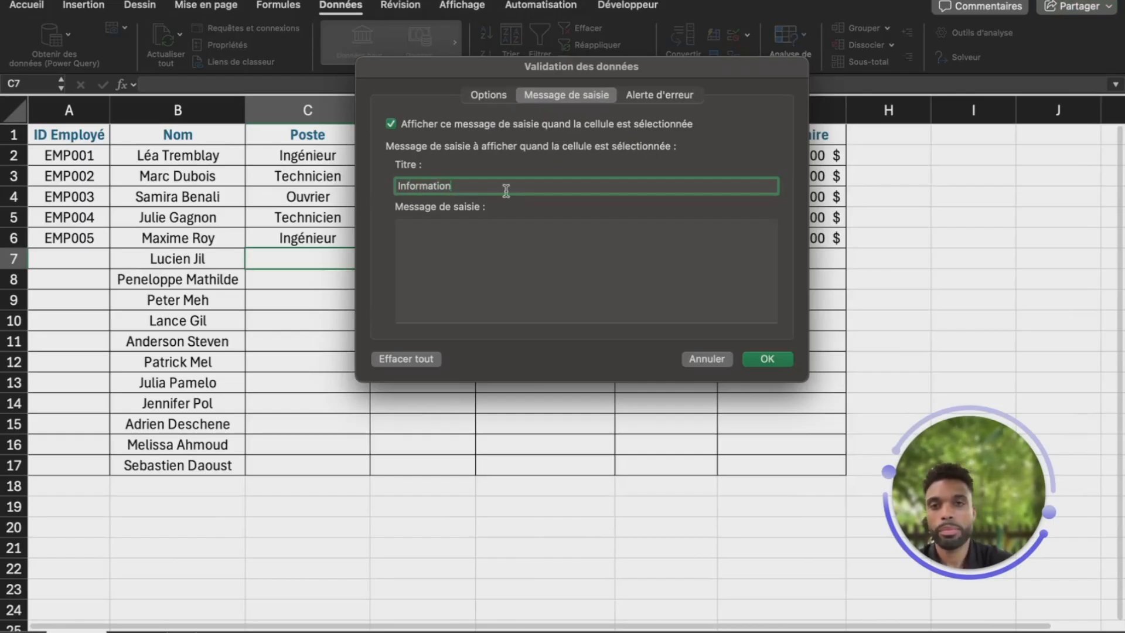
left_click(473, 268)
type("Veuillez choisir un post")
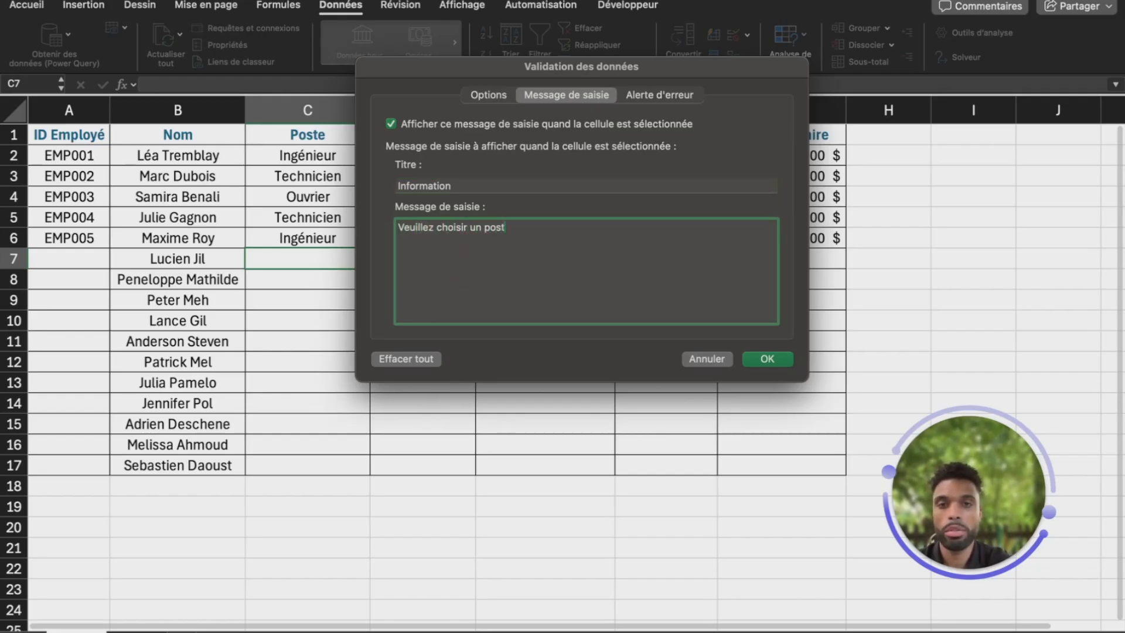
type("e")
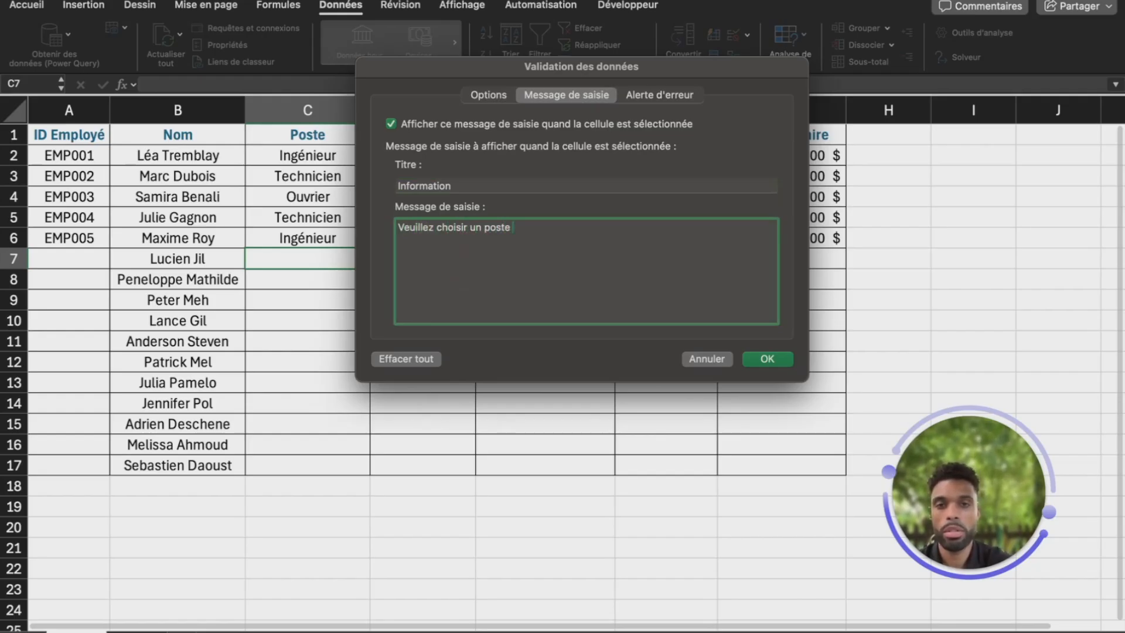
left_click(768, 358)
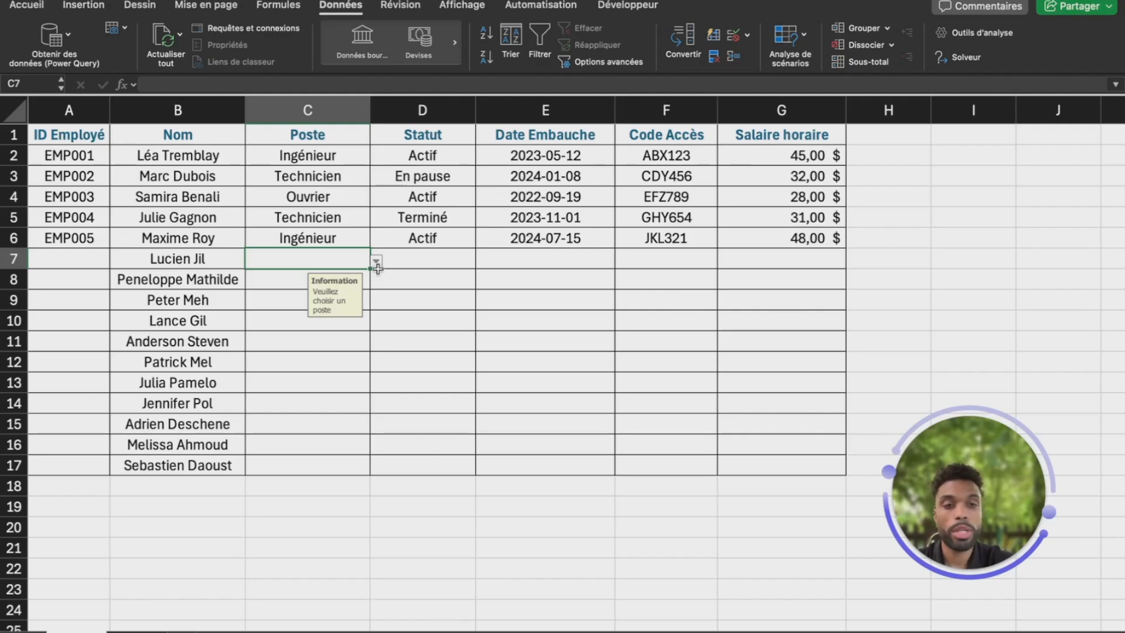
Give the Poste rule an error alert titled 'Erreur' saying 'Choisir un poste de la compagnie'
left_click(735, 37)
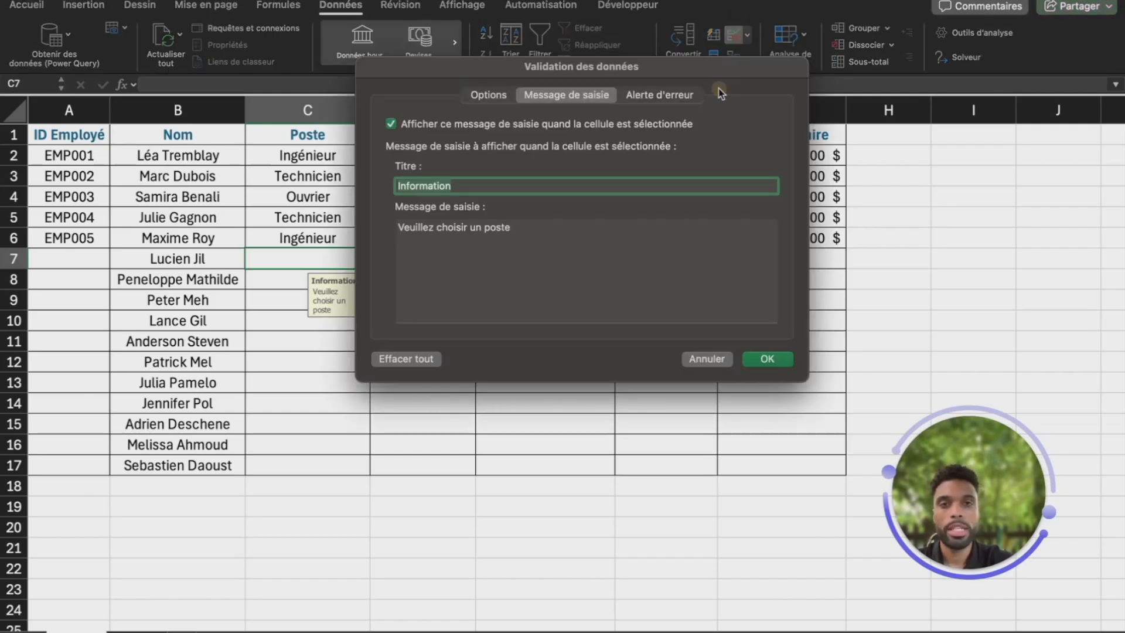
left_click(650, 101)
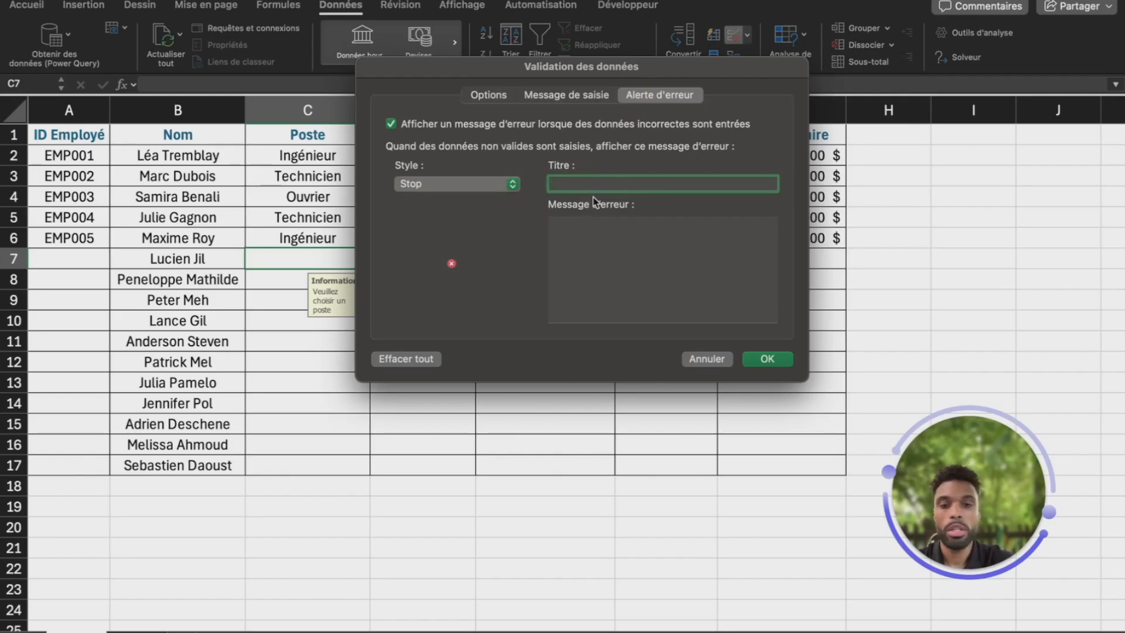
type("Erreur")
left_click(638, 257)
type("Choisir u n poste de la compagnie")
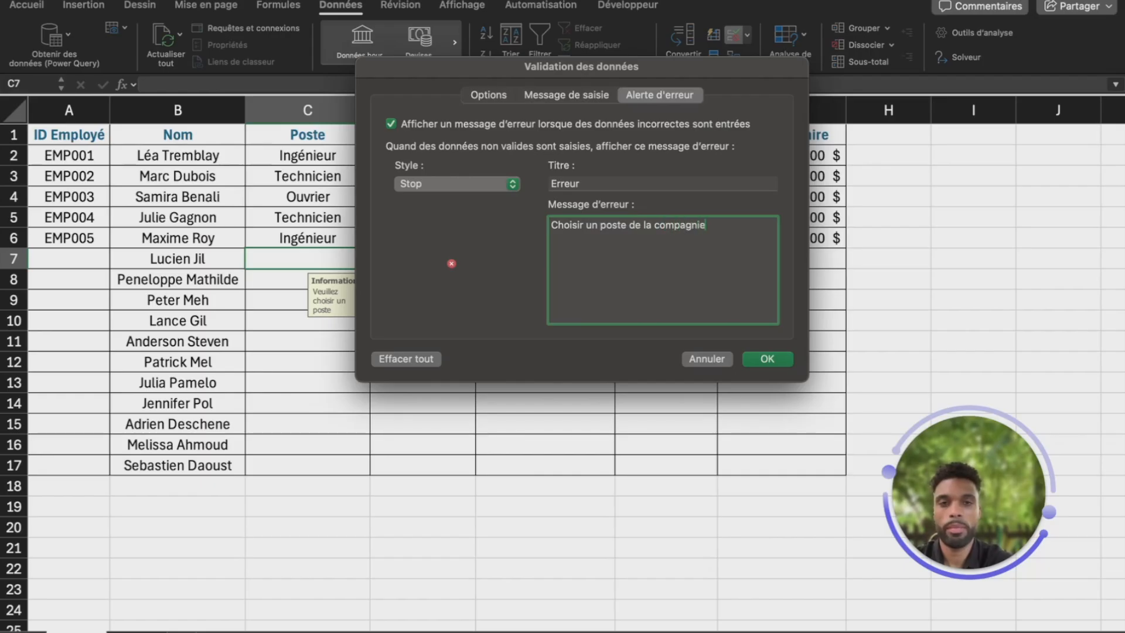
left_click(772, 358)
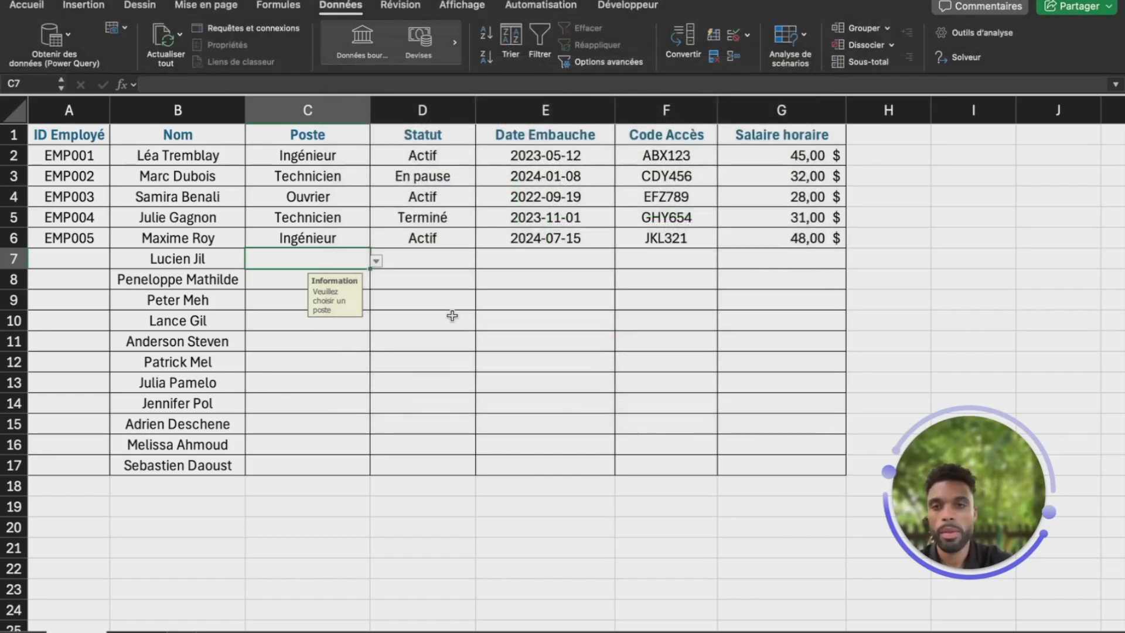
type("adwde")
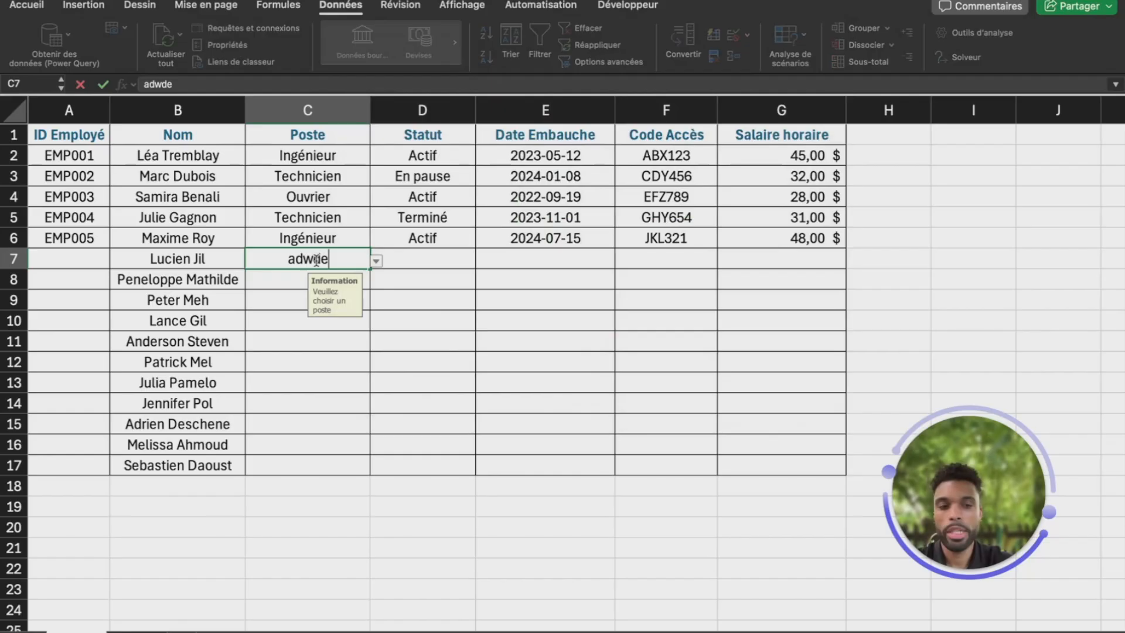
key("Return")
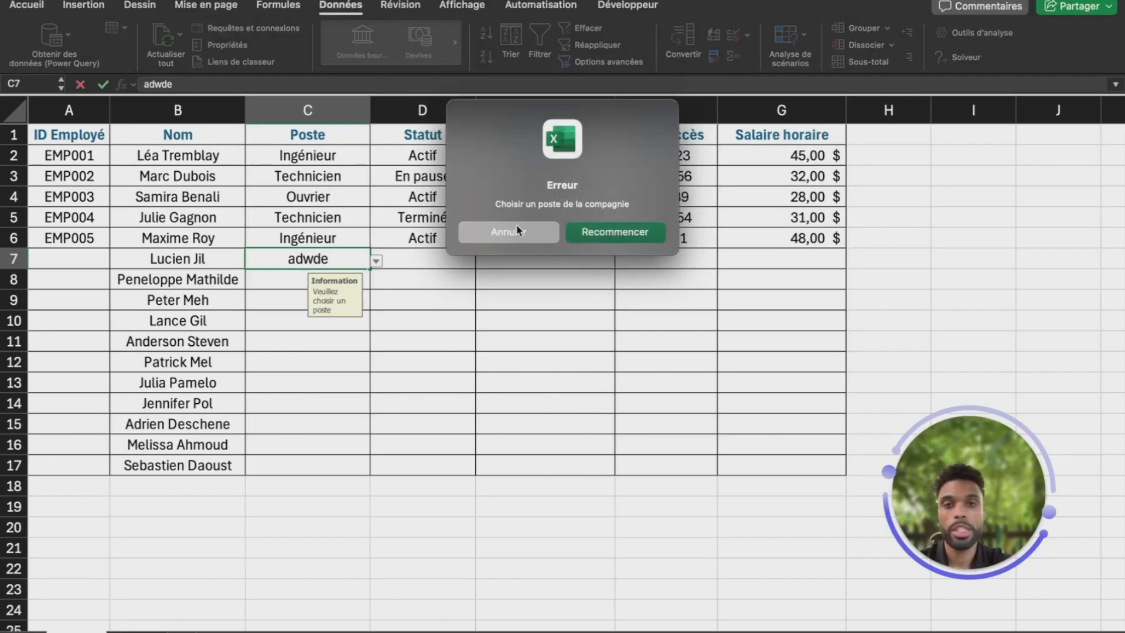
left_click(623, 234)
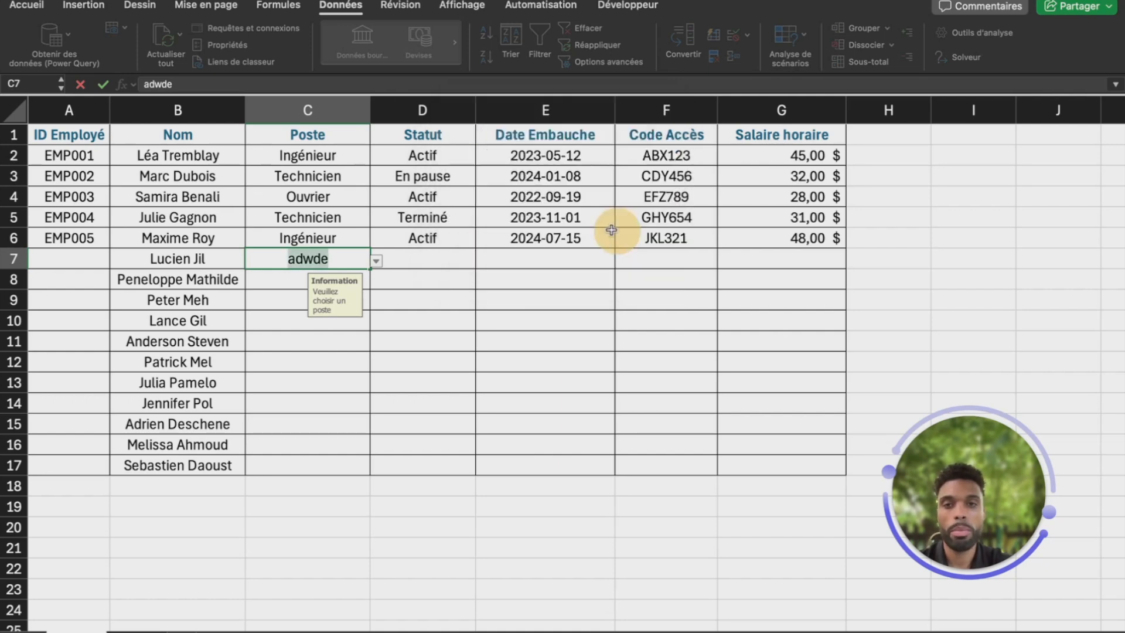
left_click(376, 261)
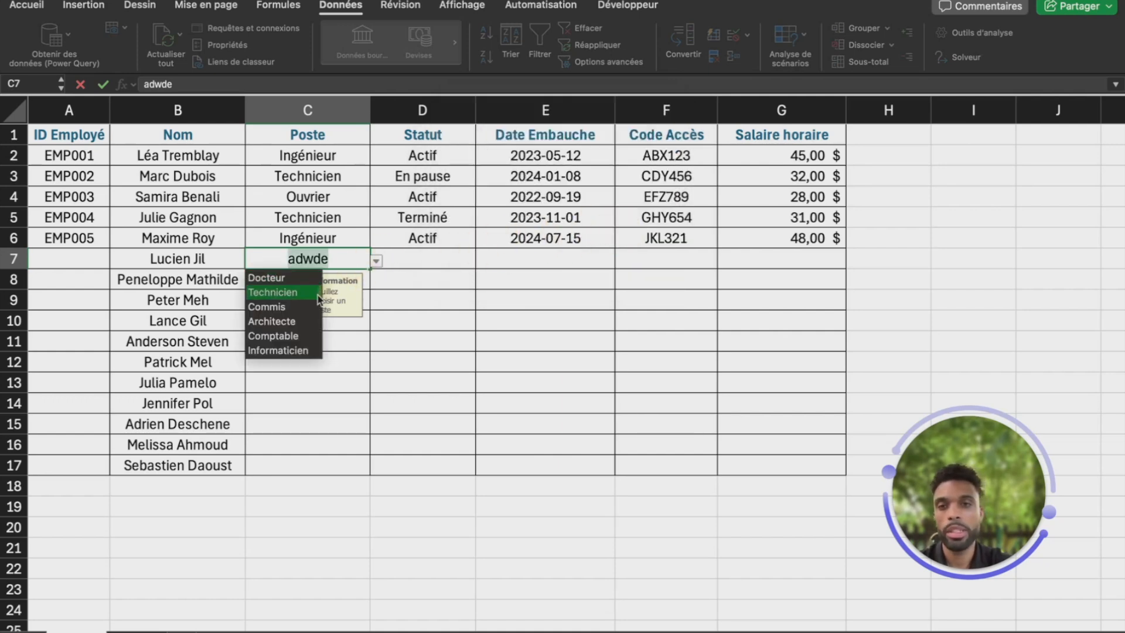
left_click(283, 319)
left_click(350, 352)
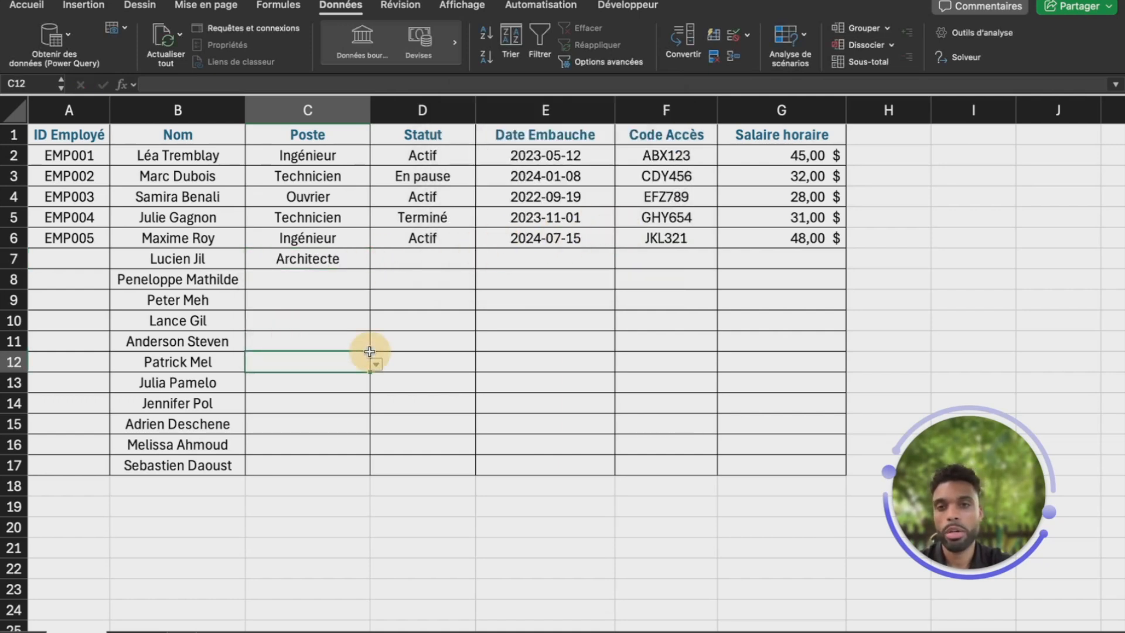
left_click(358, 262)
key("BackSpace")
key("Return")
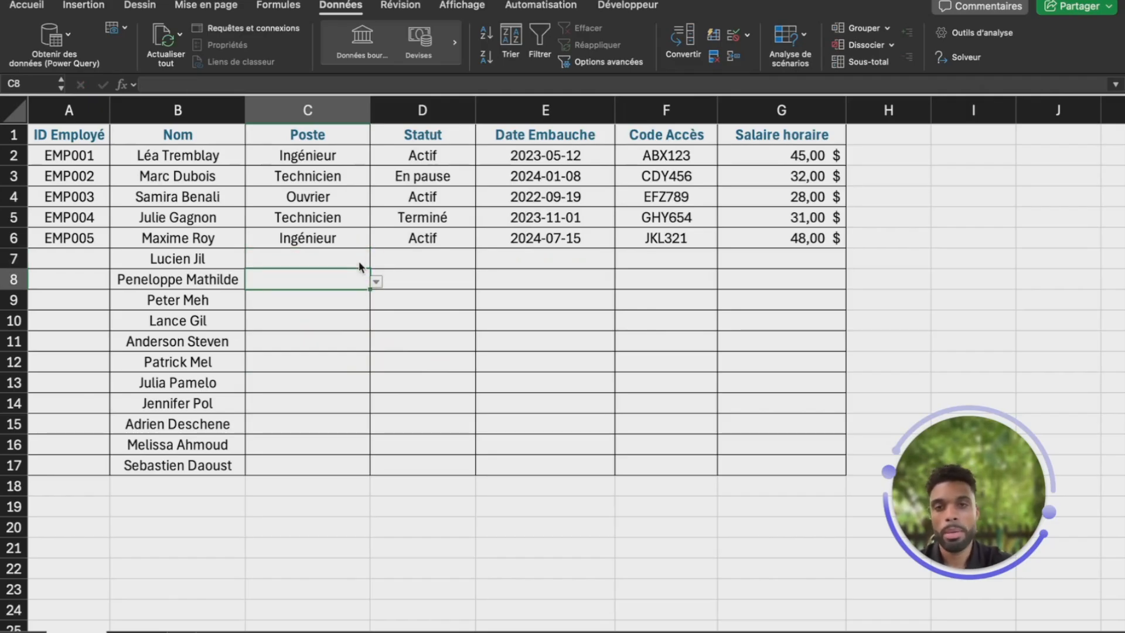
Copy C7's Poste validation down column C to row 17
left_click(359, 258)
left_click_drag(369, 268, 367, 482)
left_click(373, 361)
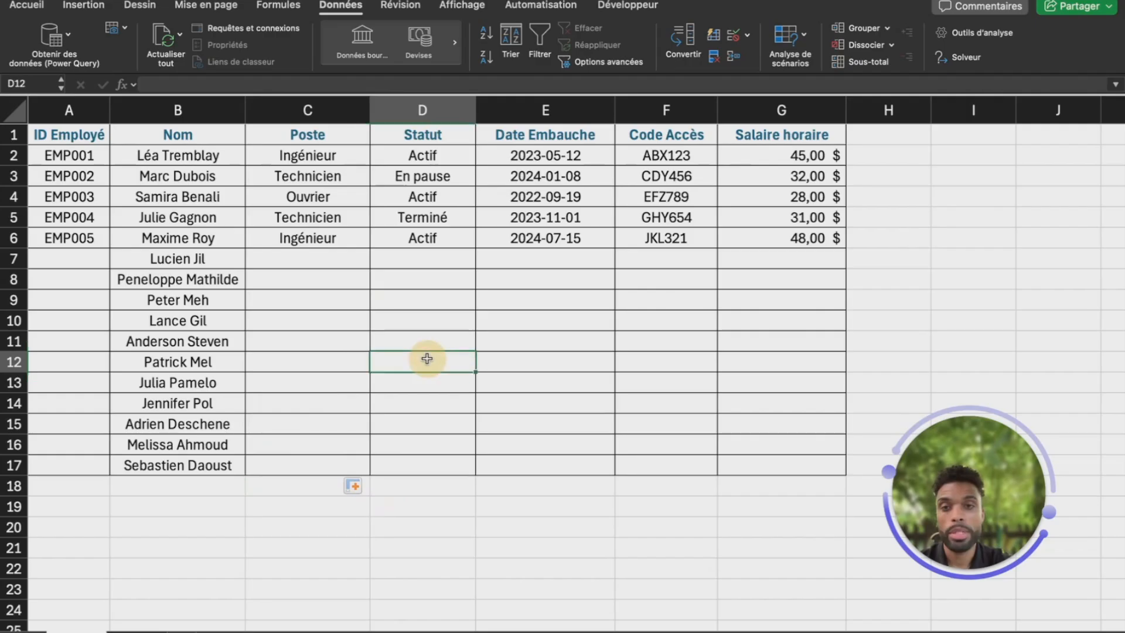
left_click(335, 305)
Choose Technicien from the dropdown in cell C12
left_click(317, 361)
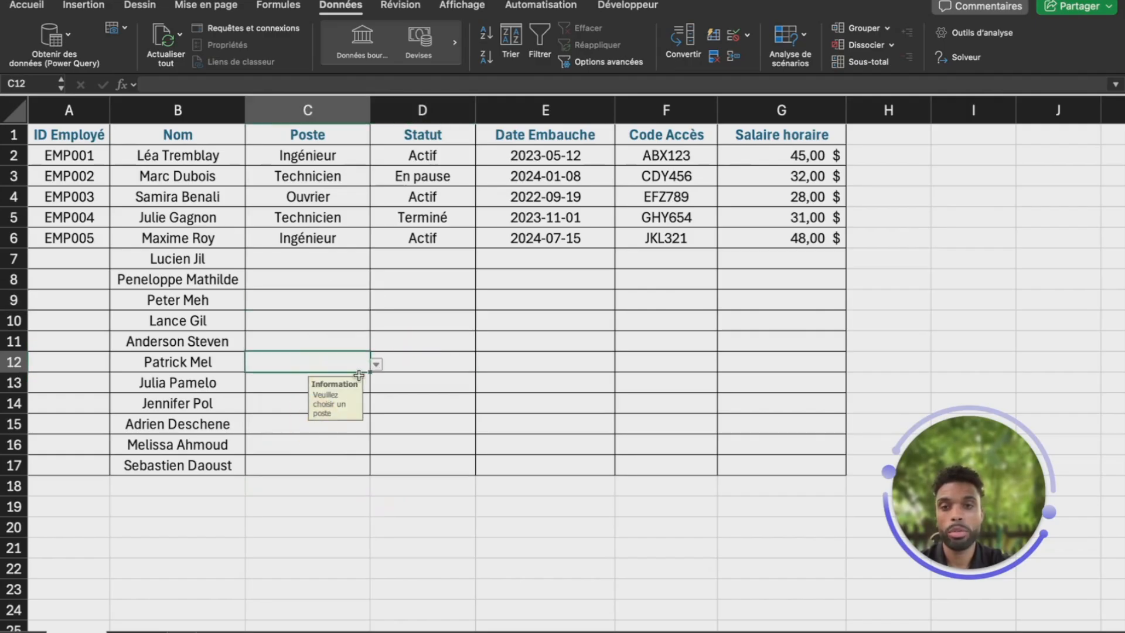
left_click(376, 365)
left_click(300, 394)
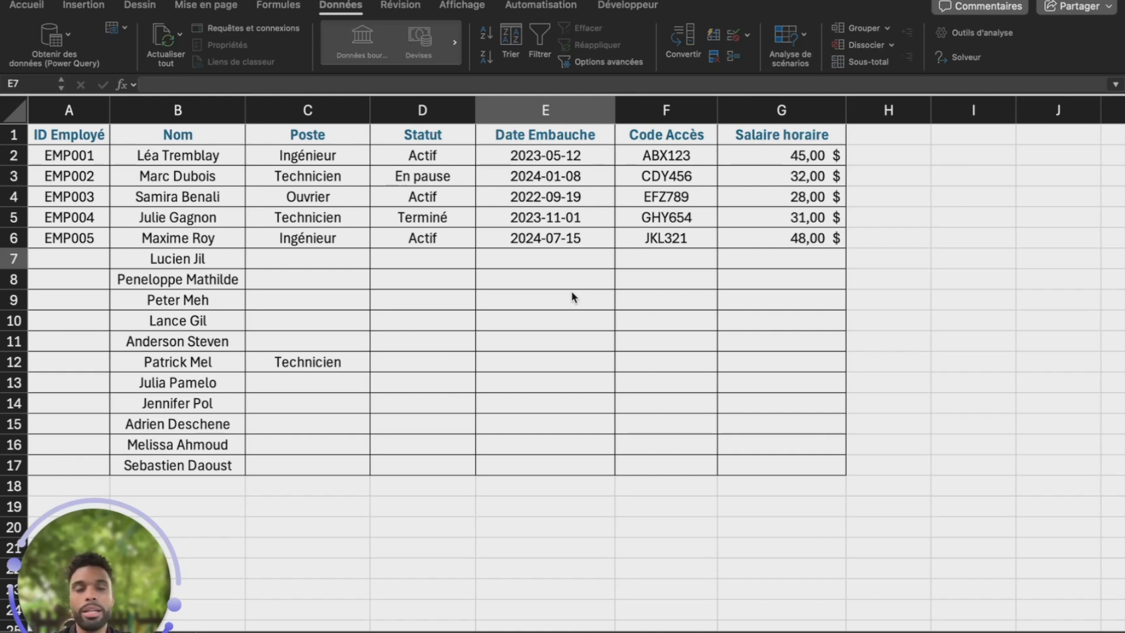
Open Data Validation for cell E7 in the Date Embauche column
left_click(558, 257)
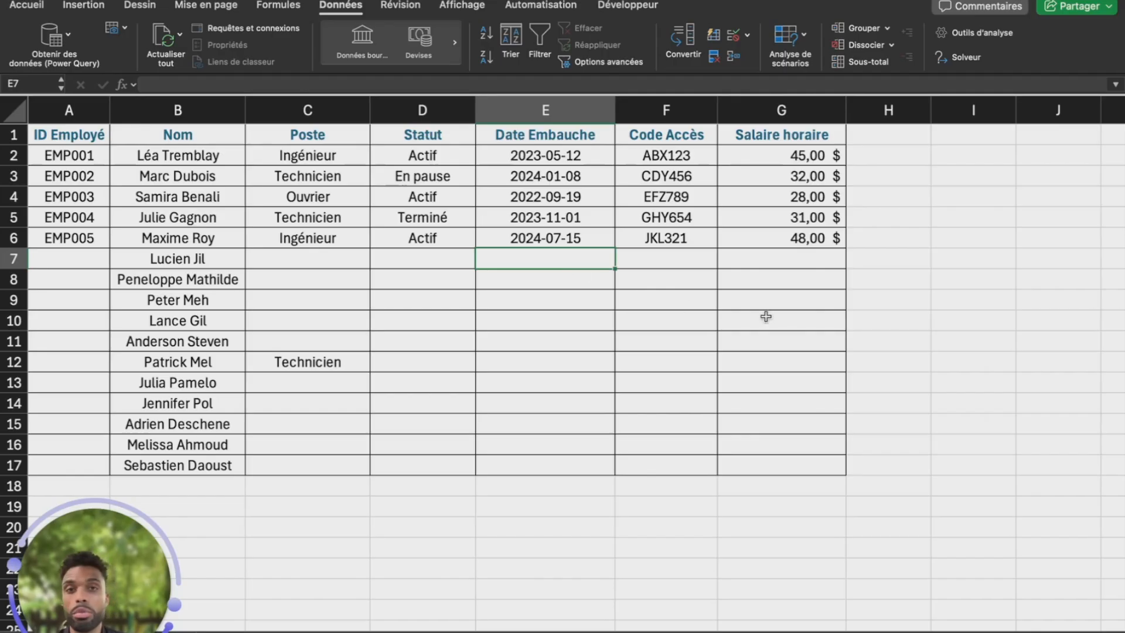
left_click(733, 36)
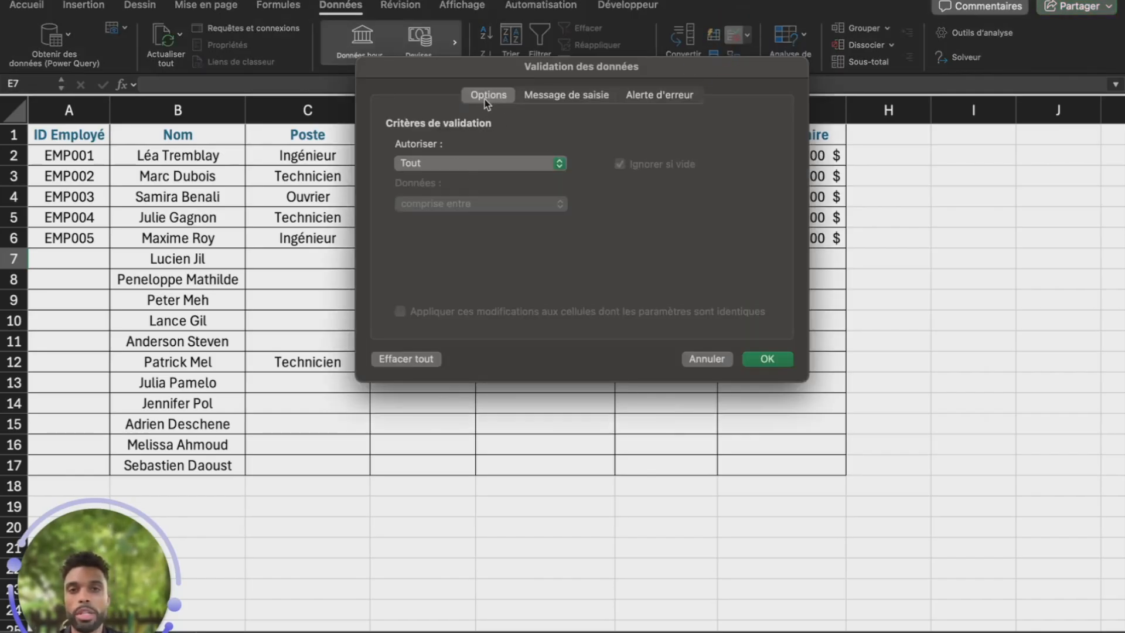
Allow only dates less than or equal to 2025-01-01 in E7 and confirm the rule
left_click(457, 163)
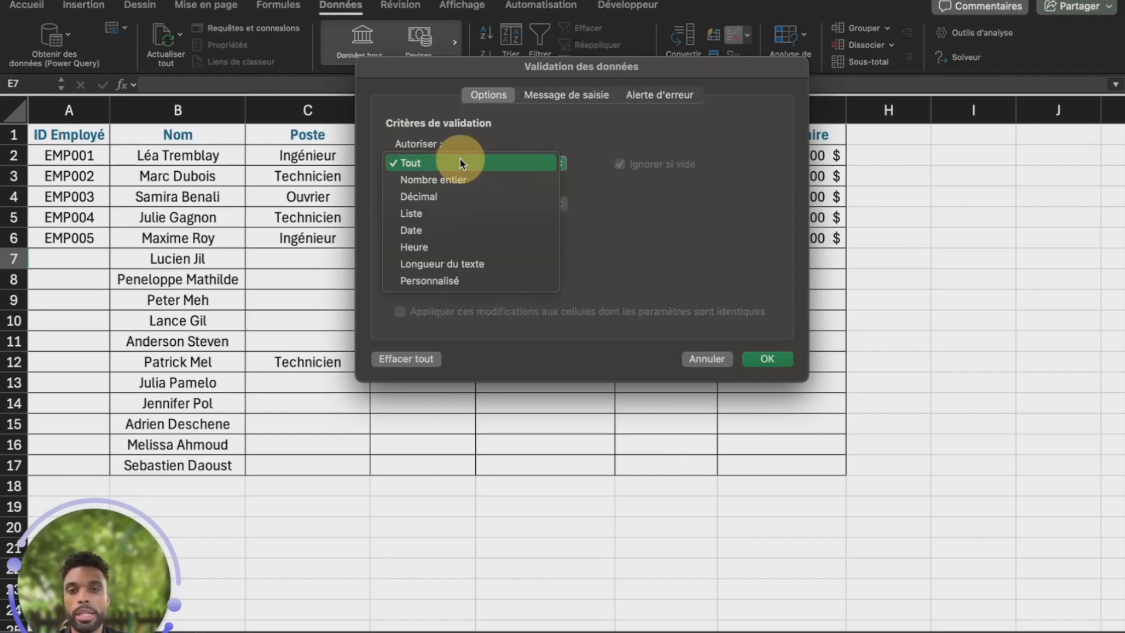
left_click(441, 232)
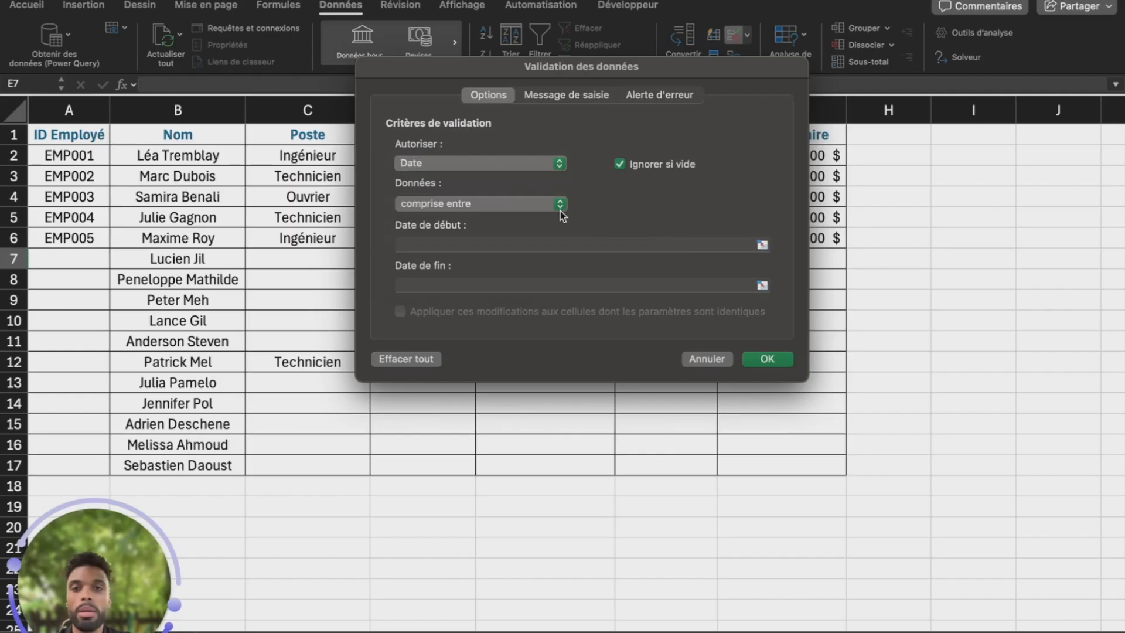
left_click(473, 209)
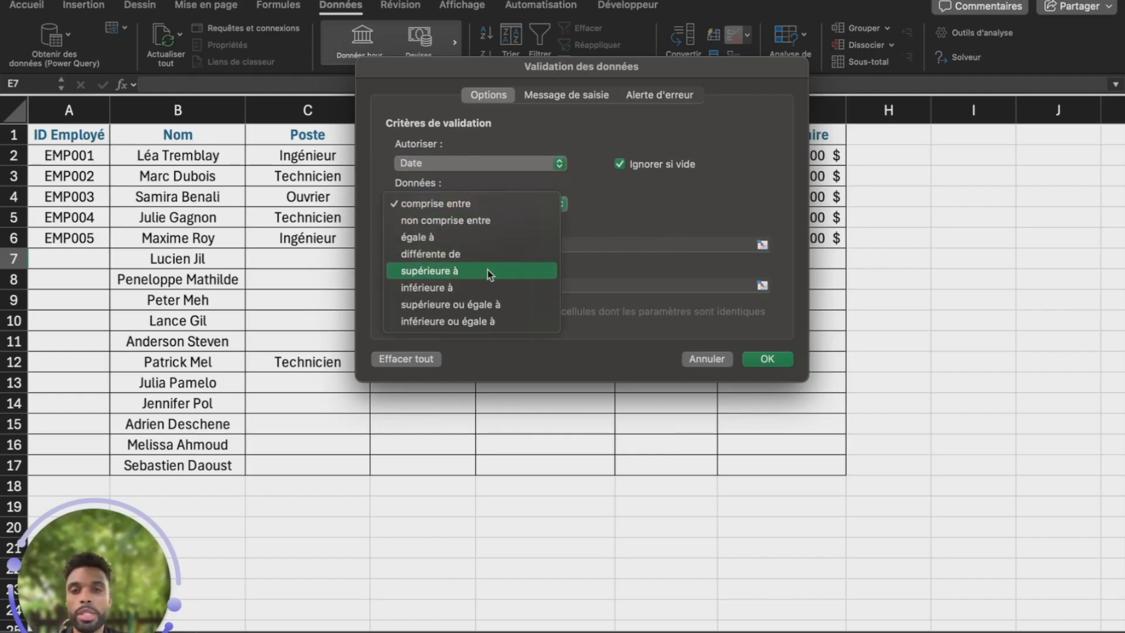
left_click(498, 321)
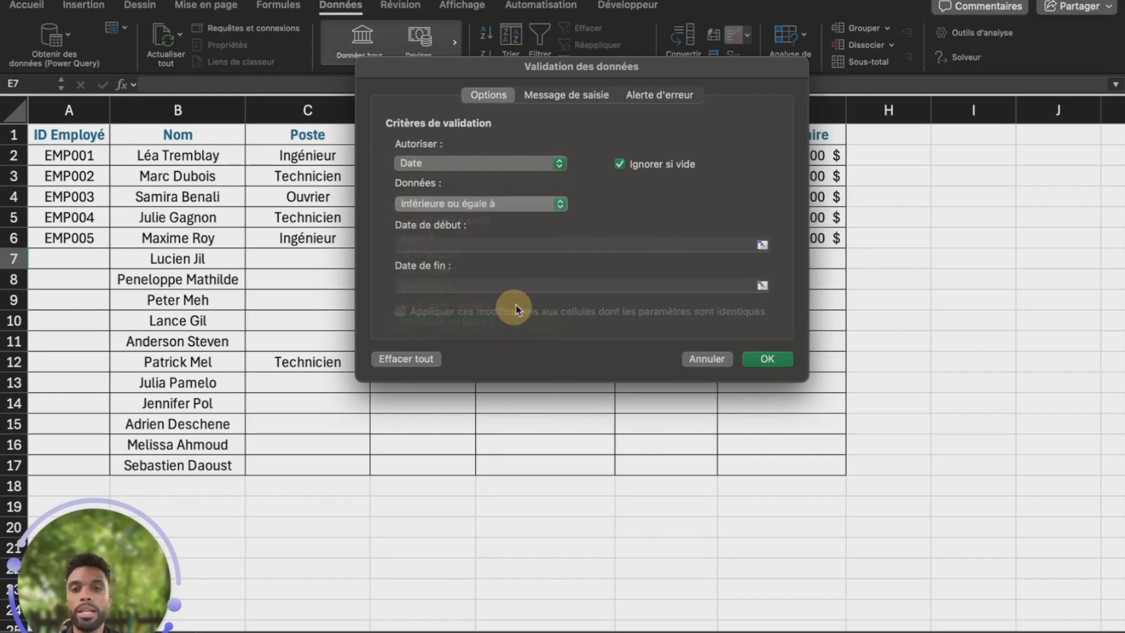
left_click(481, 245)
type("2025-01")
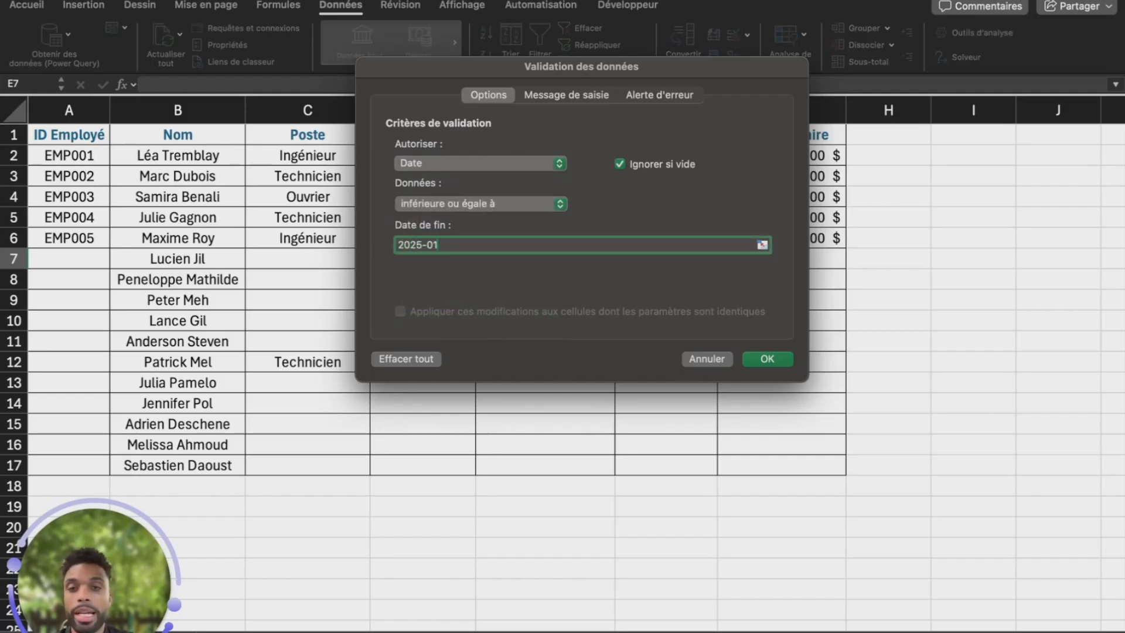
type("-01")
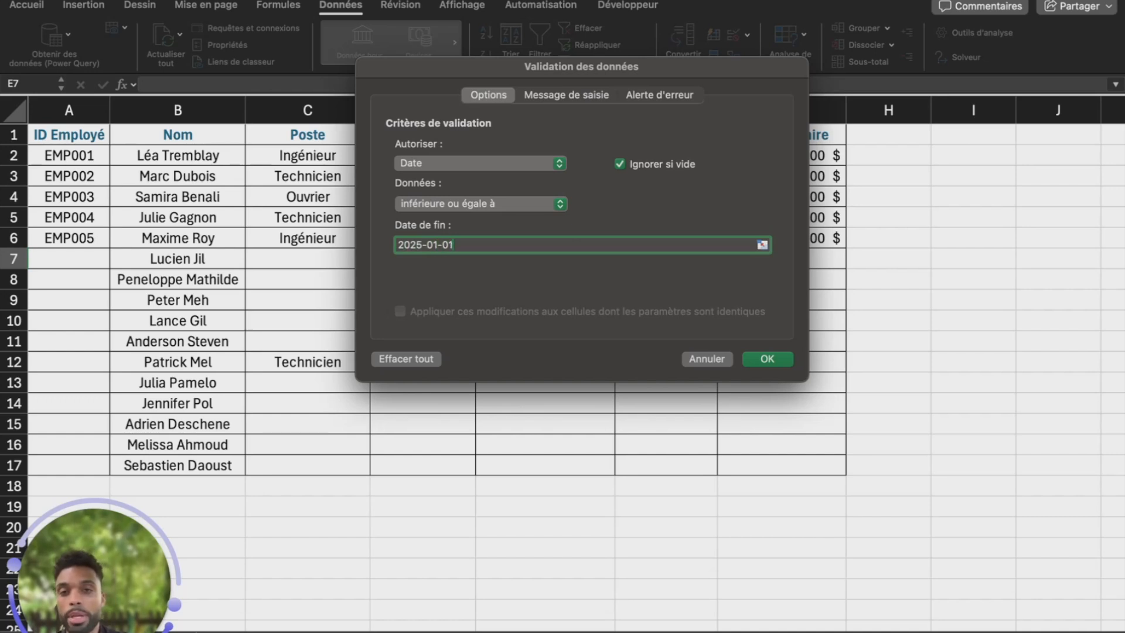
left_click(557, 99)
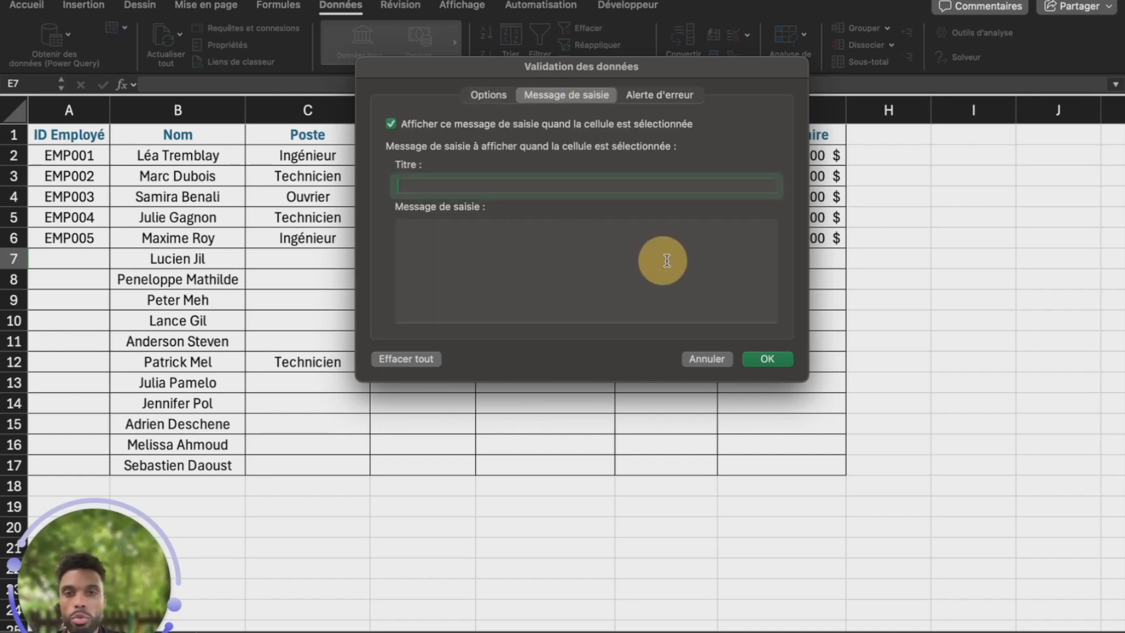
left_click(655, 99)
left_click(486, 101)
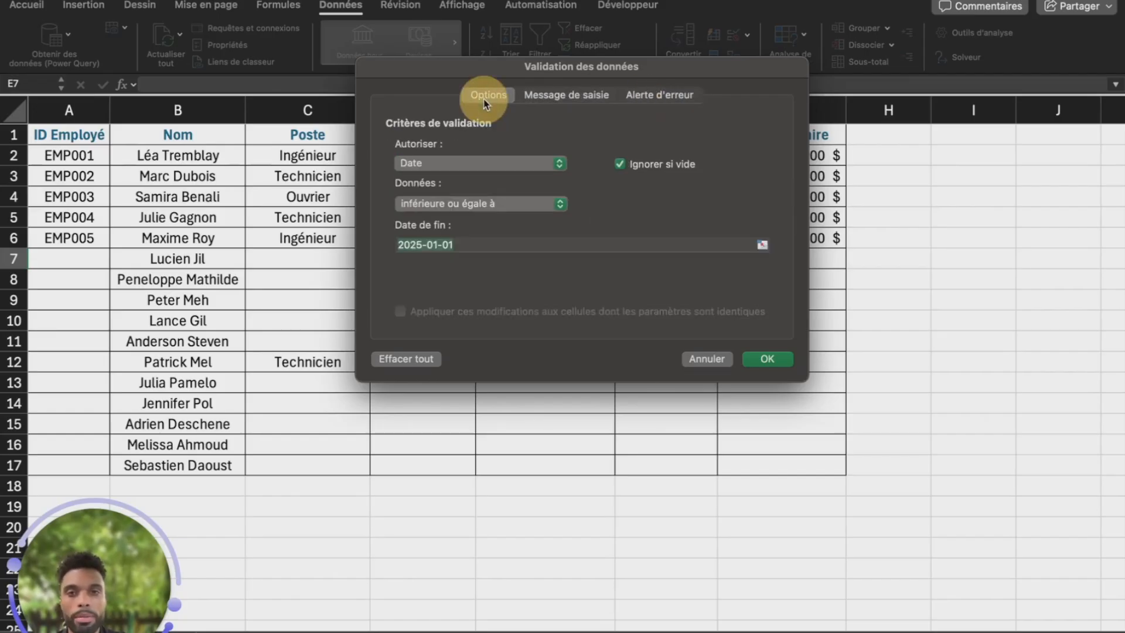
left_click(470, 248)
left_click(756, 360)
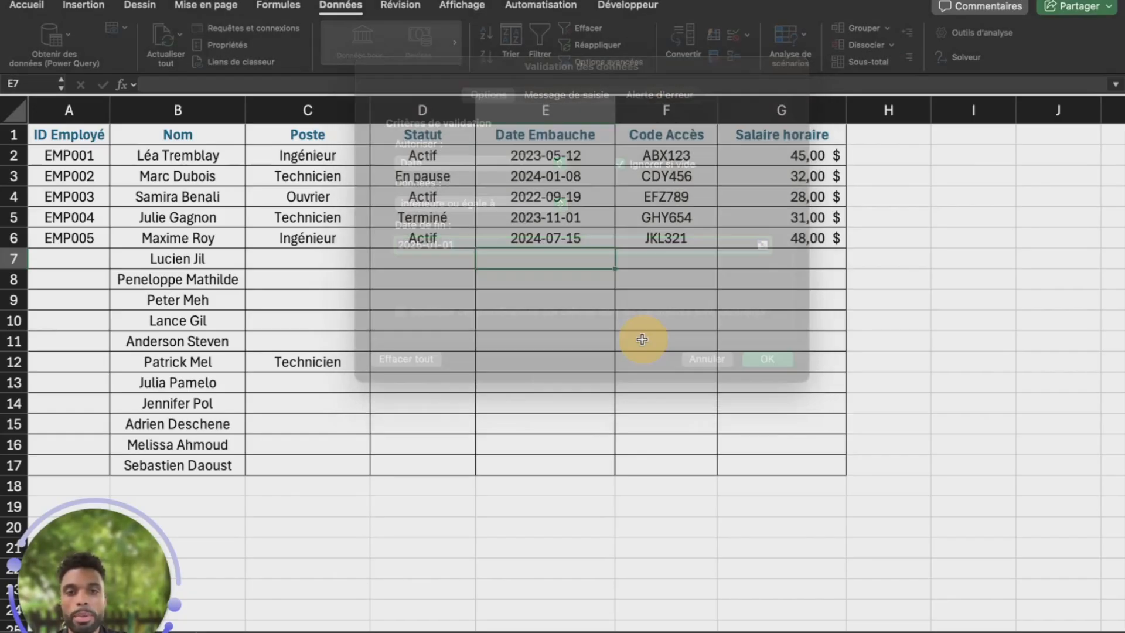
type("2024")
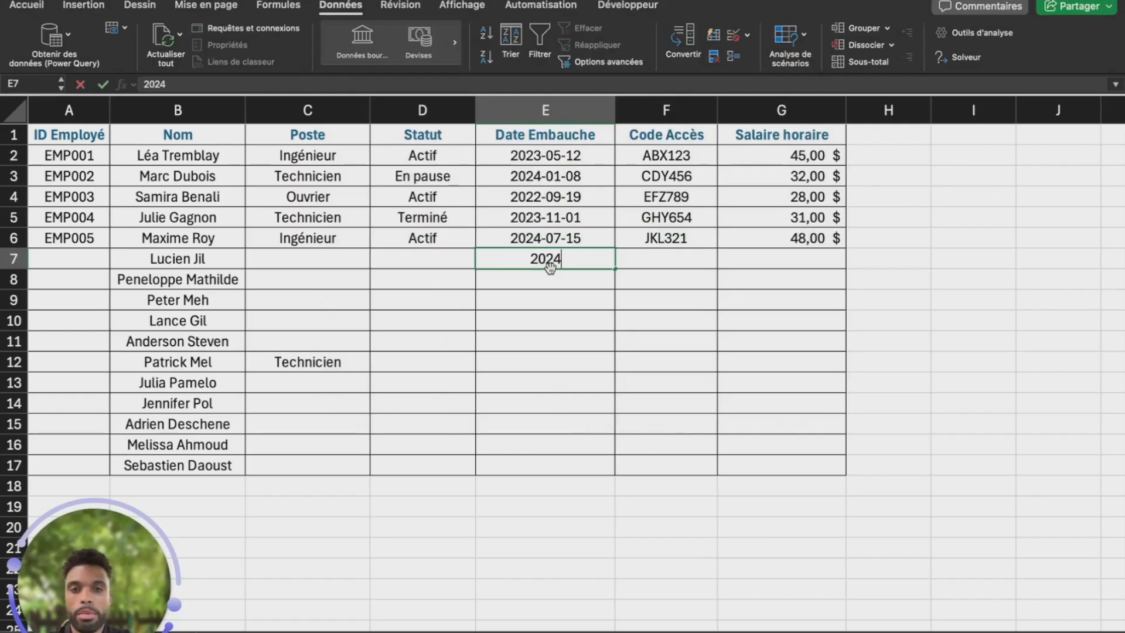
type("-12-34")
key("BackSpace")
key("BackSpace")
type("23")
key("Return")
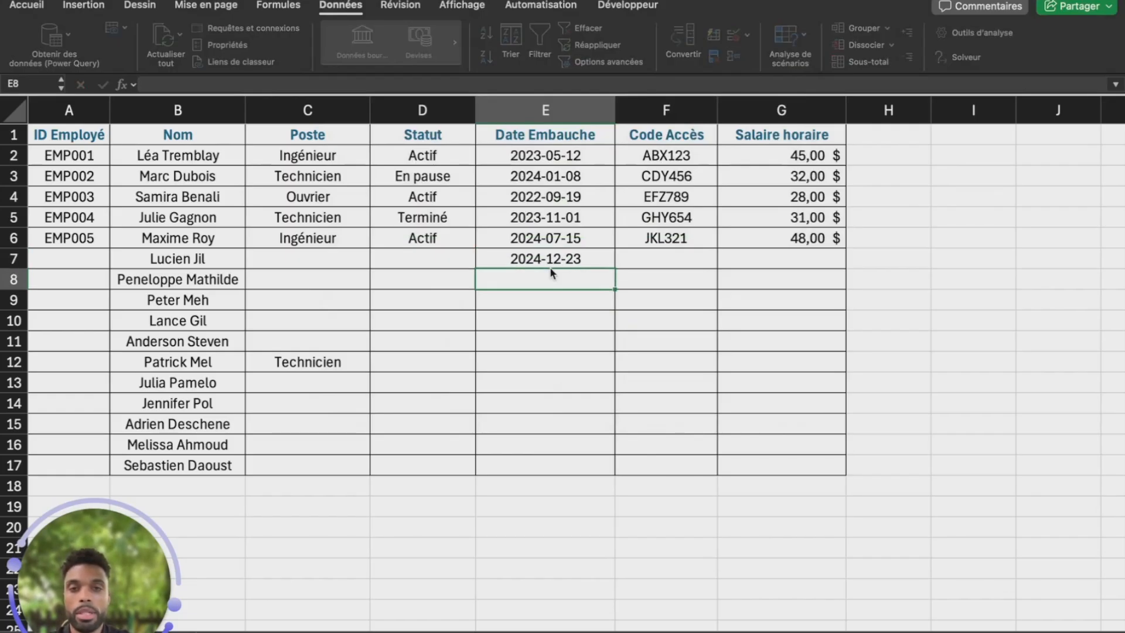
key("Up")
type("202")
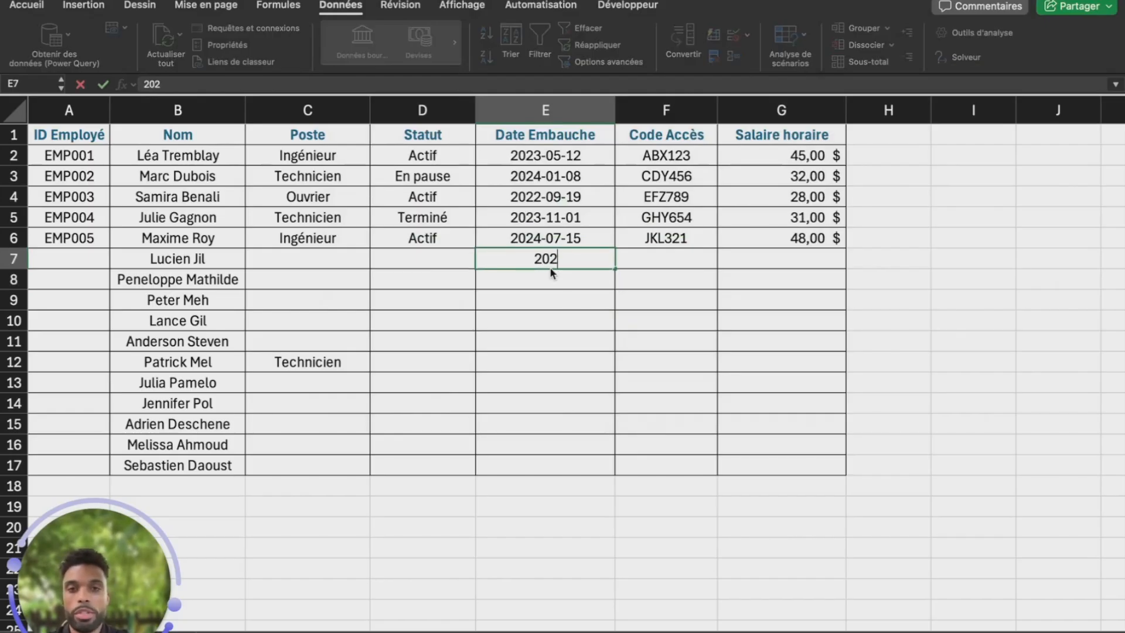
type("5-01")
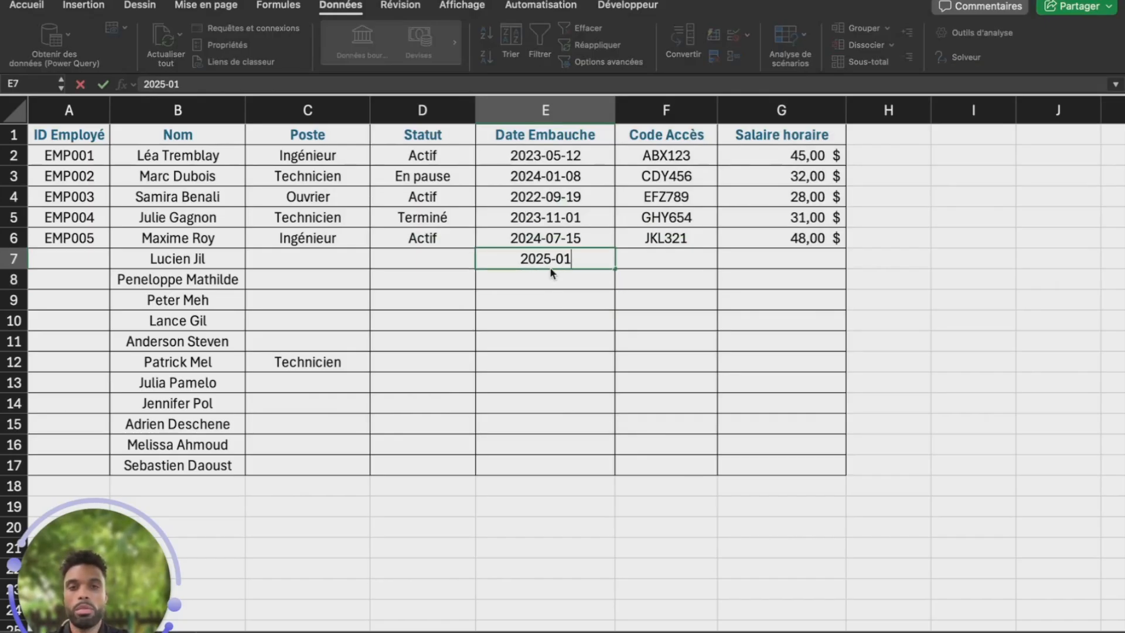
type("-90")
key("BackSpace")
key("BackSpace")
type("09")
key("Return")
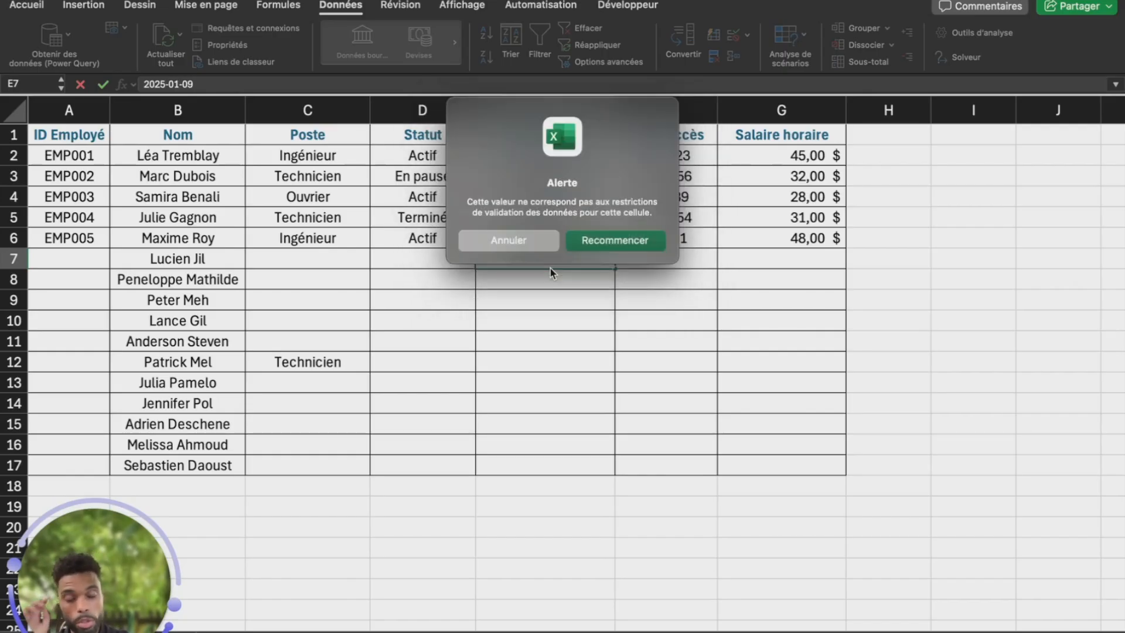
left_click(548, 241)
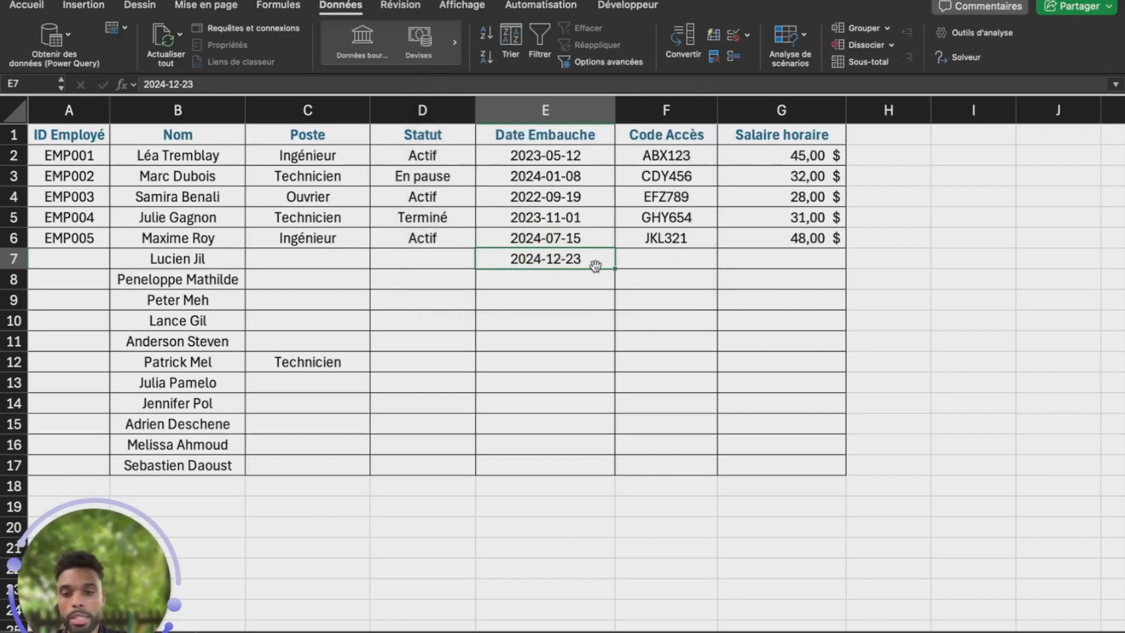
type("20")
key("BackSpace")
key("BackSpace")
type("euhfrubrj")
key("Return")
left_click(551, 241)
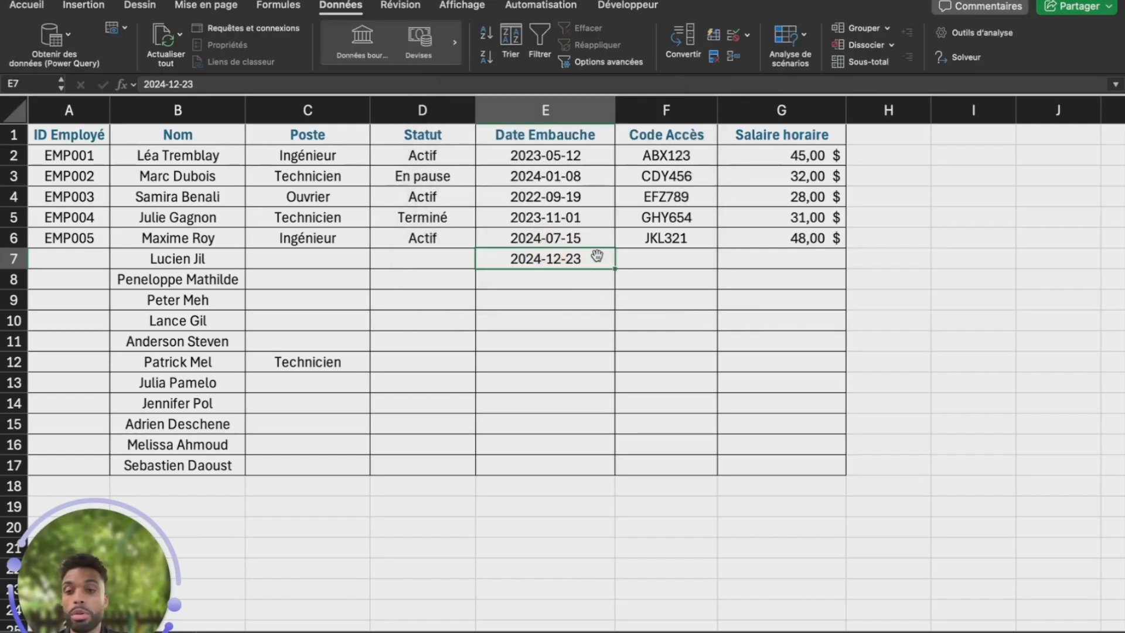
left_click(735, 36)
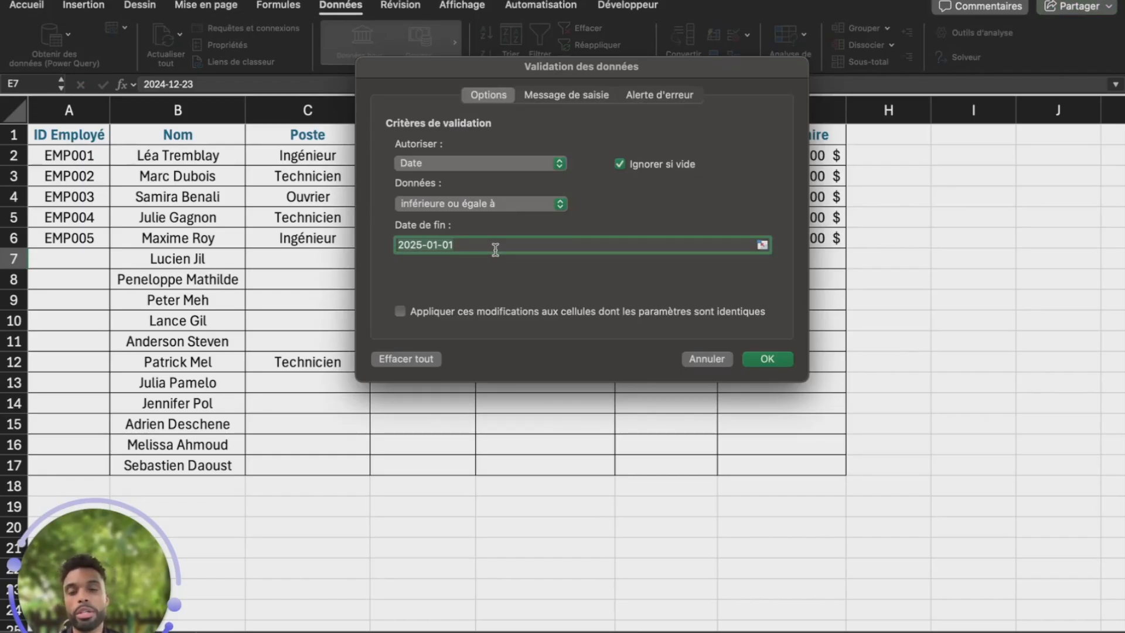
Replace E7's end date 2025-01-01 with =AUJOURDHUI(), correcting the first rejected formula entry
key("BackSpace")
type("=aujour")
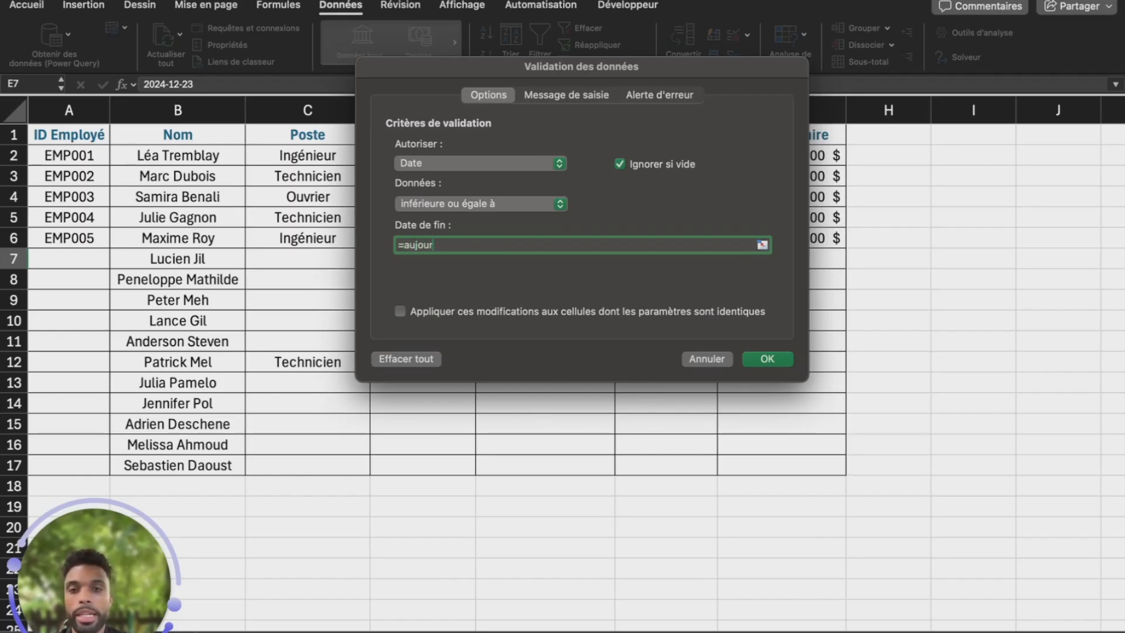
type("d")
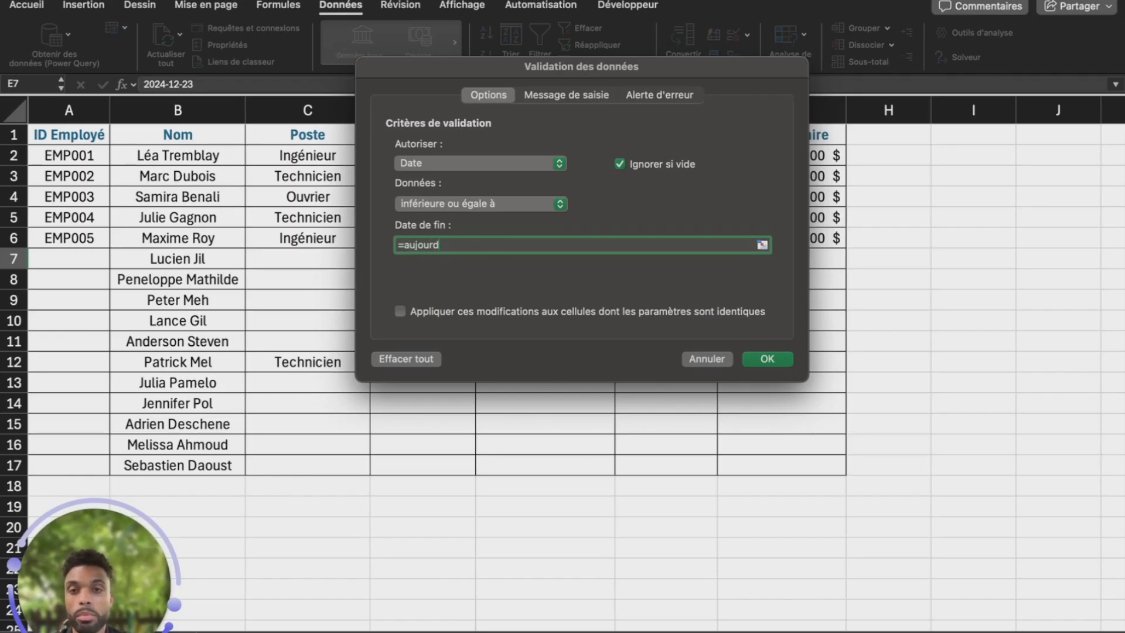
type("hui")
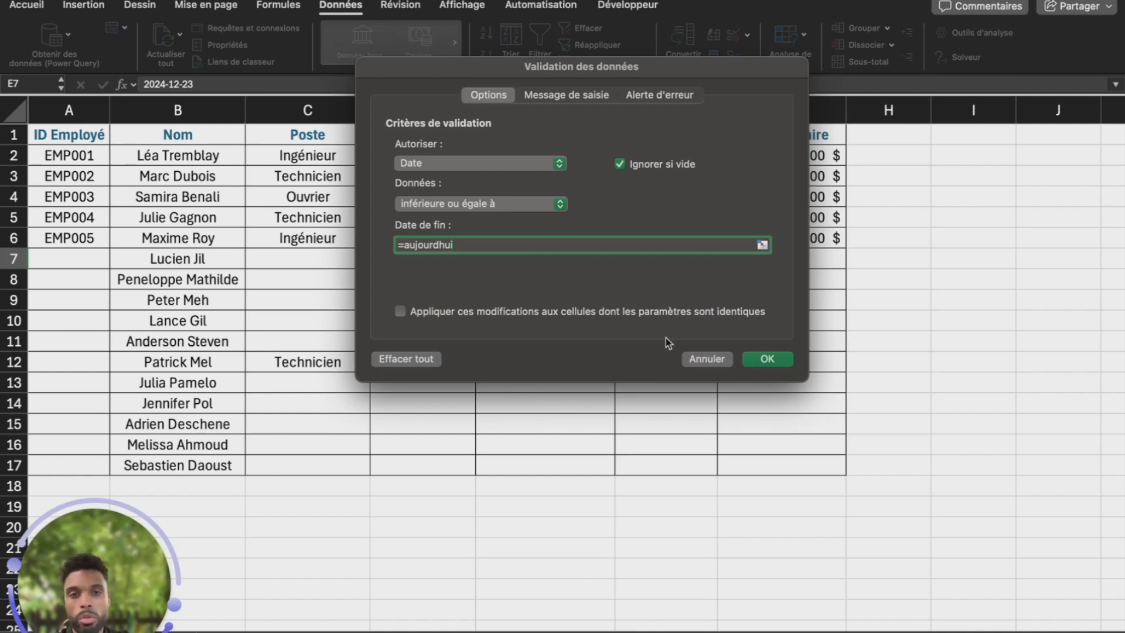
left_click(754, 367)
left_click(543, 273)
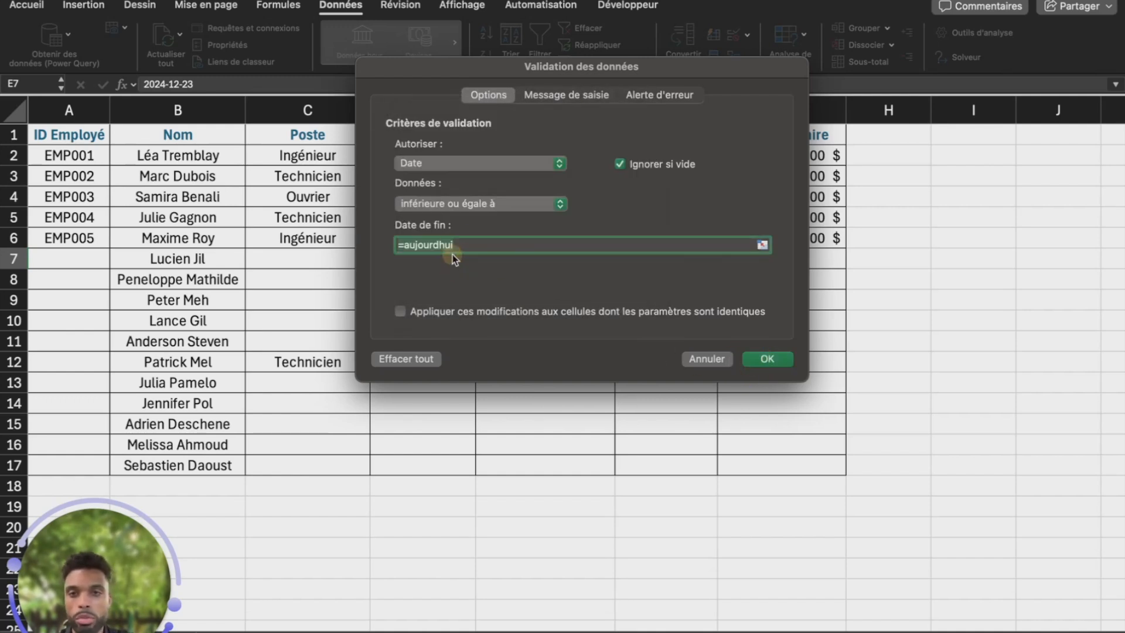
type("=AUJOU")
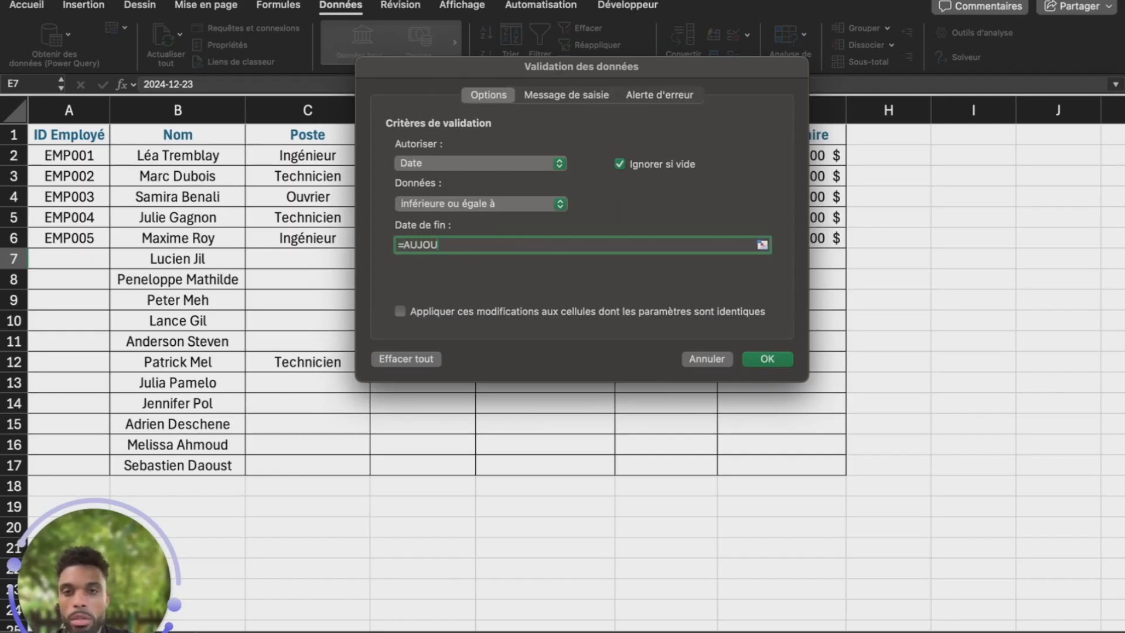
type("RDHUI")
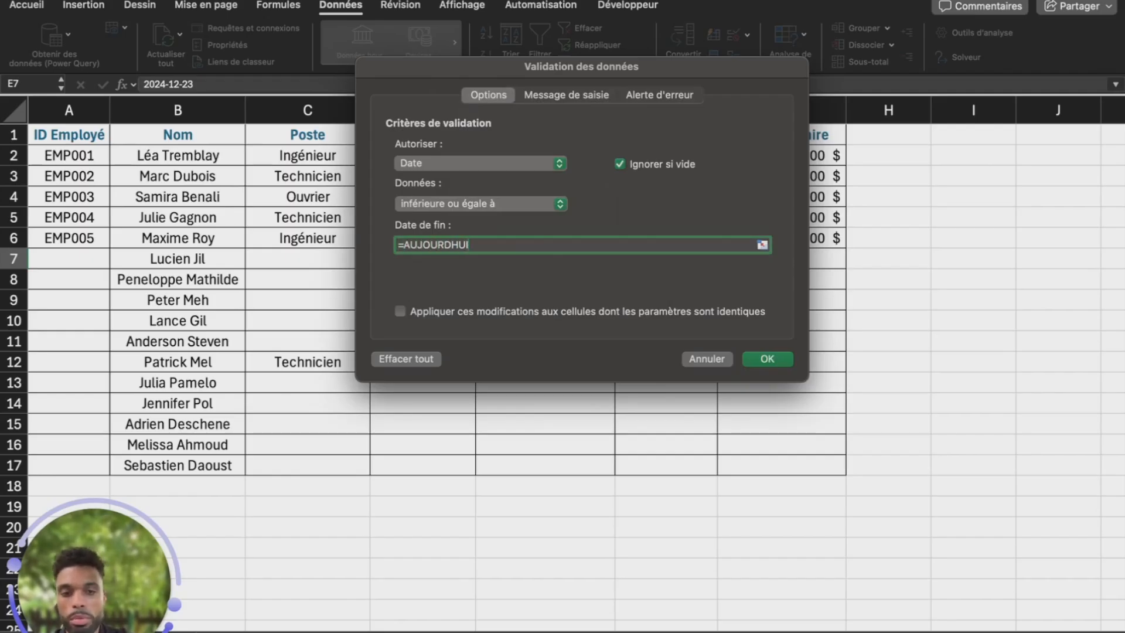
type("()")
left_click(540, 301)
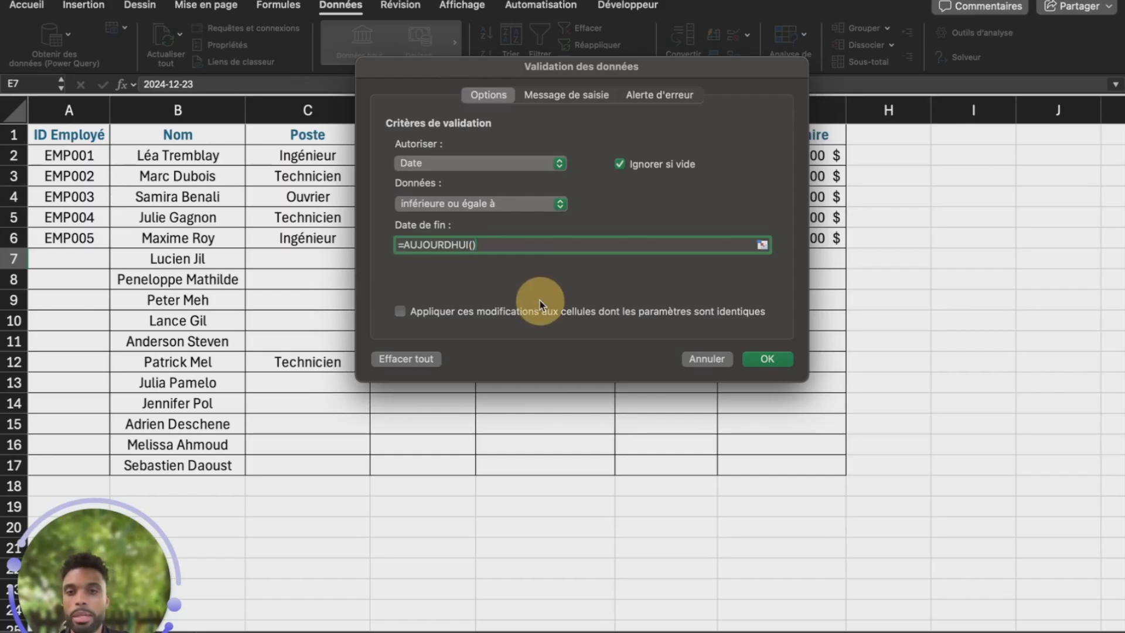
left_click(767, 357)
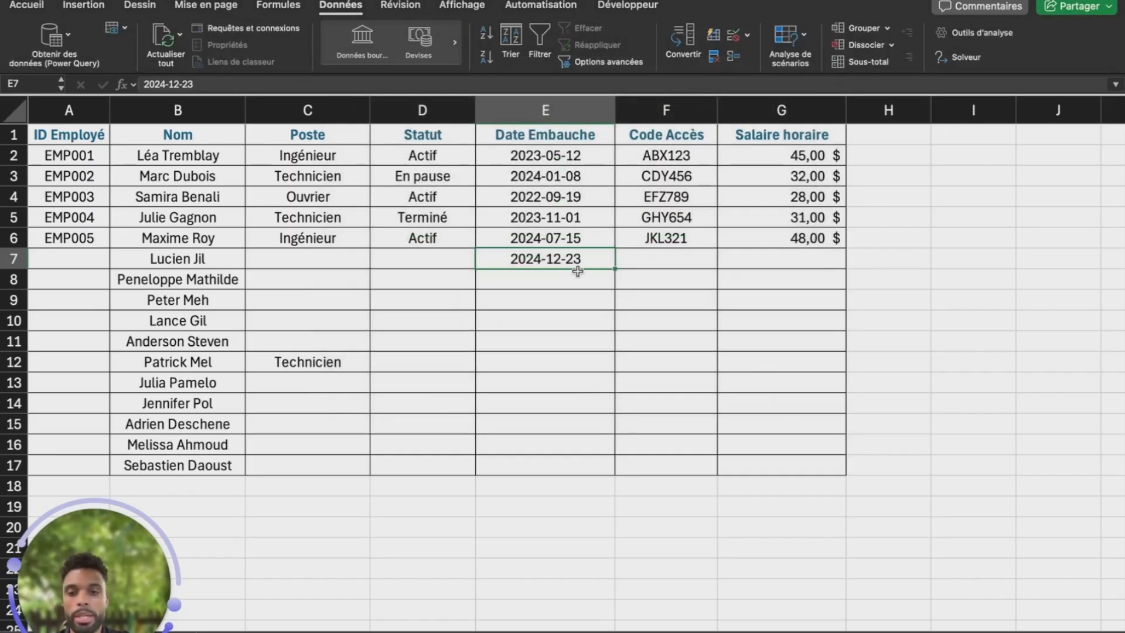
Enter hire date 2025-07-01 in E7 and confirm the future date 2025-09-22 is refused
type("2025-07-")
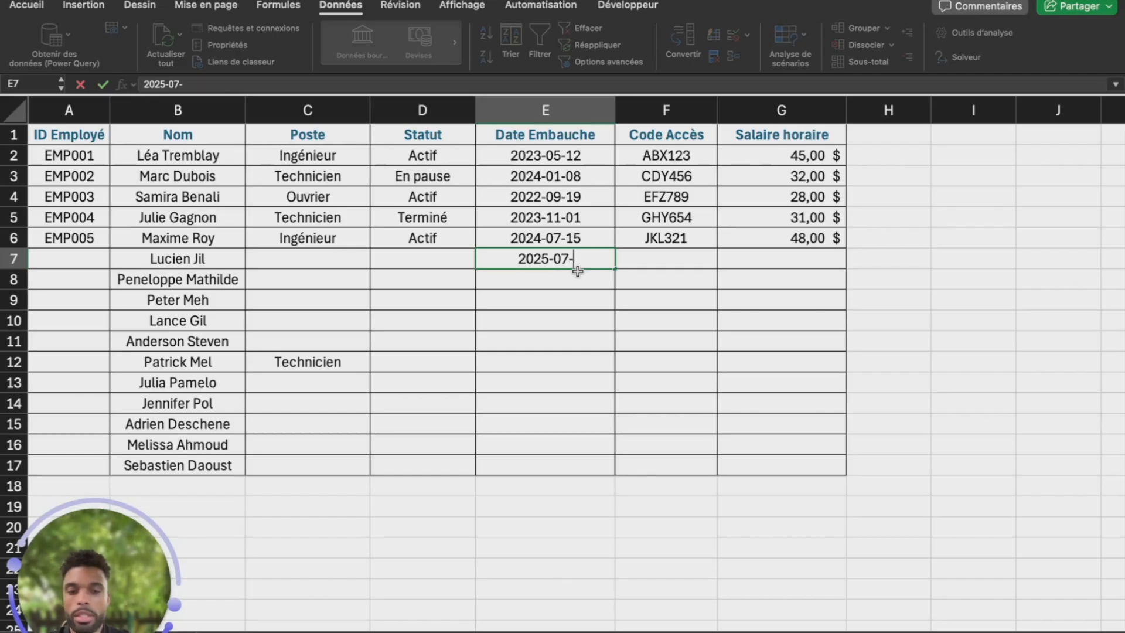
type("01")
key("Return")
key("Up")
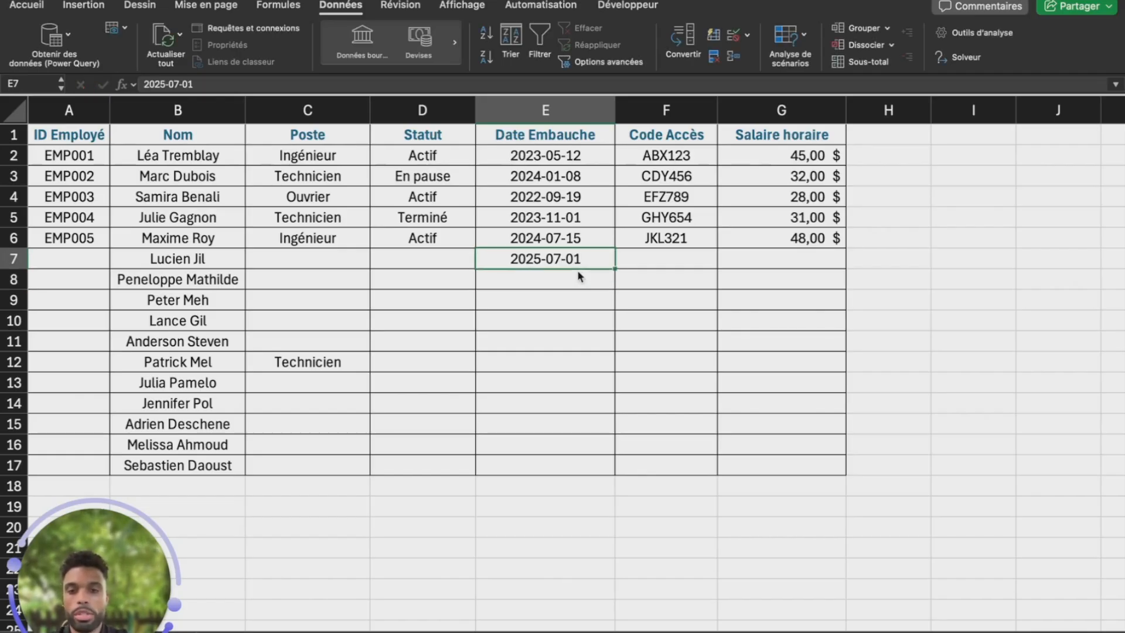
type("2025-0")
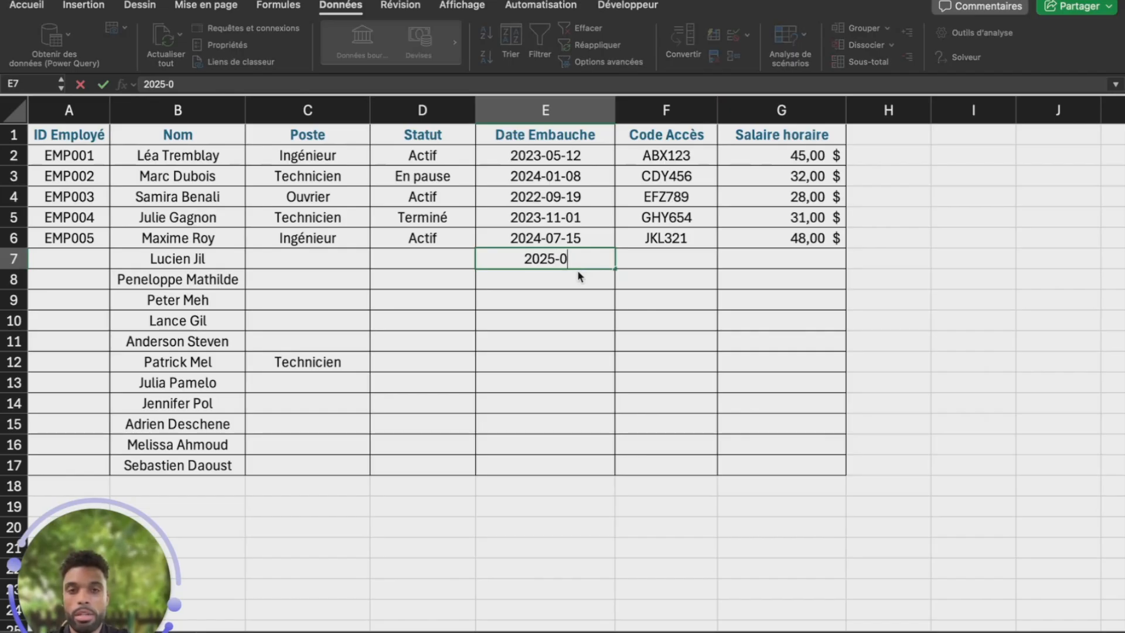
type("9-22")
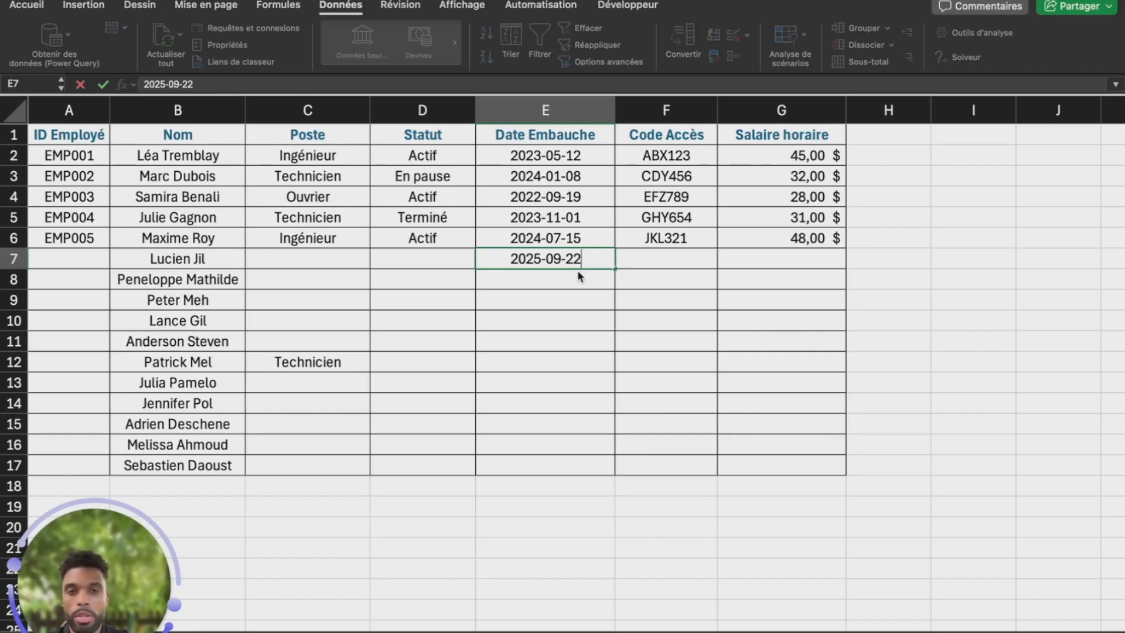
key("Return")
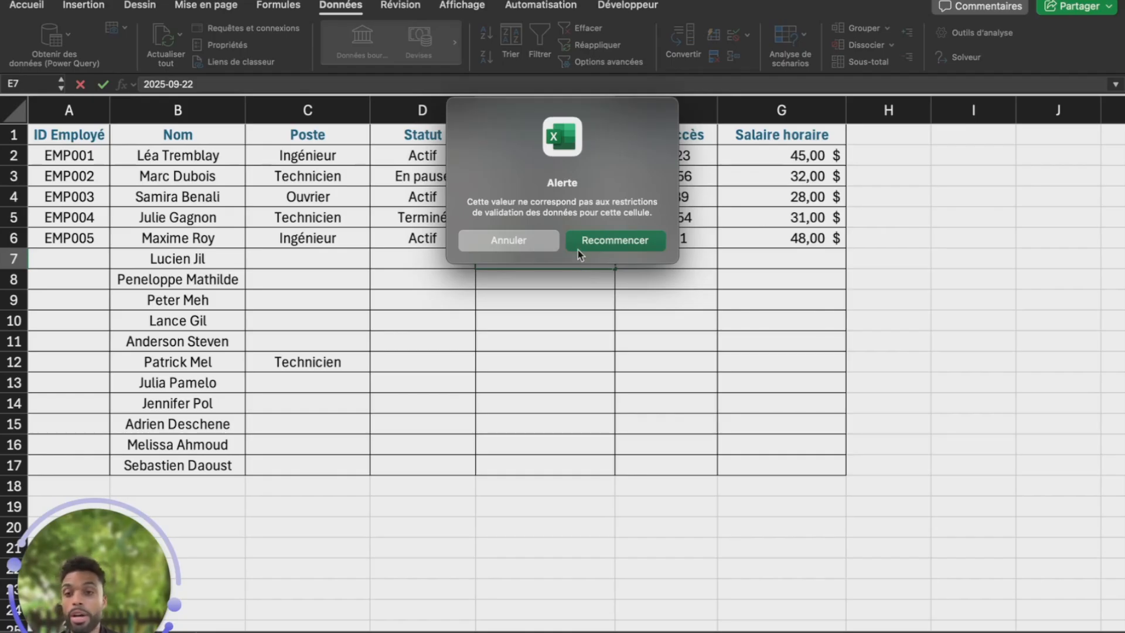
left_click(531, 241)
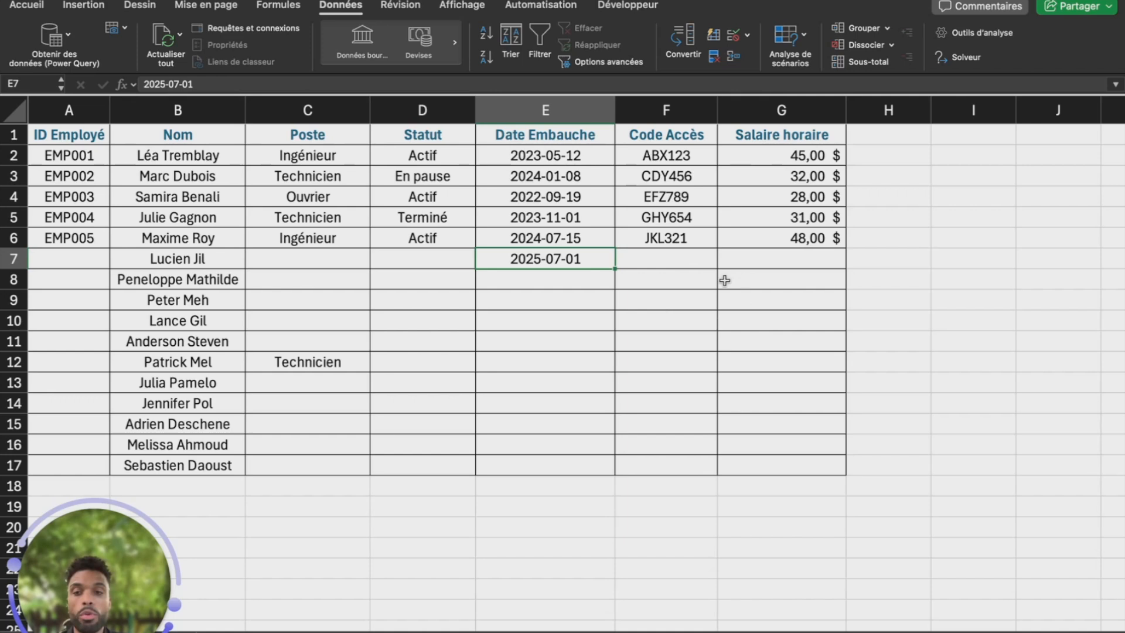
left_click(696, 265)
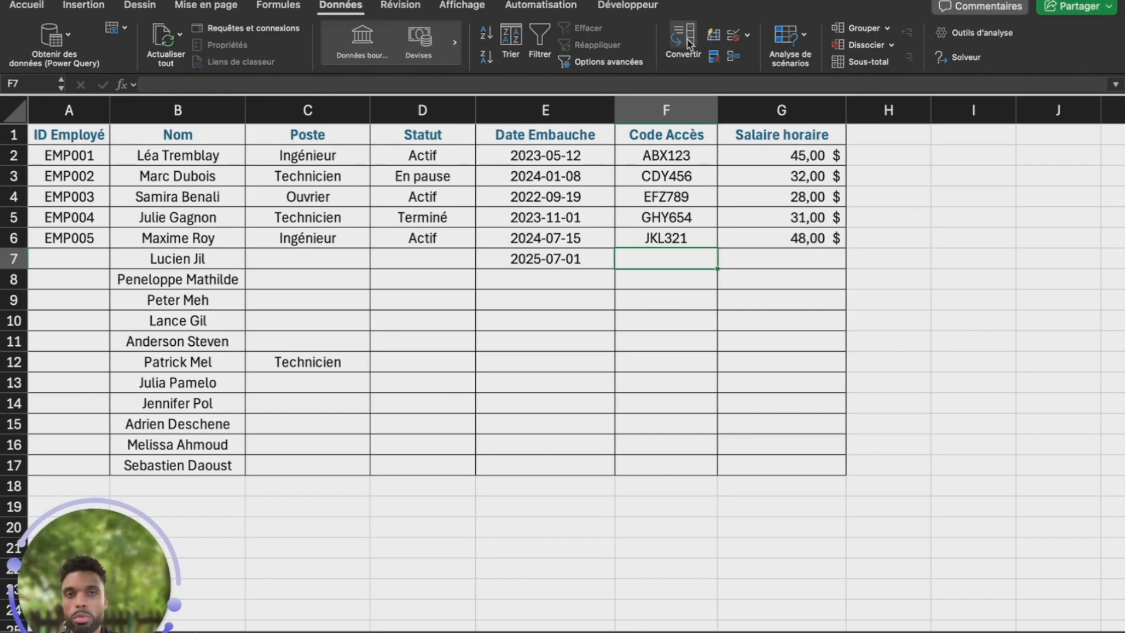
Give F7 a Longueur du texte validation rule: length égale à 6
left_click(732, 42)
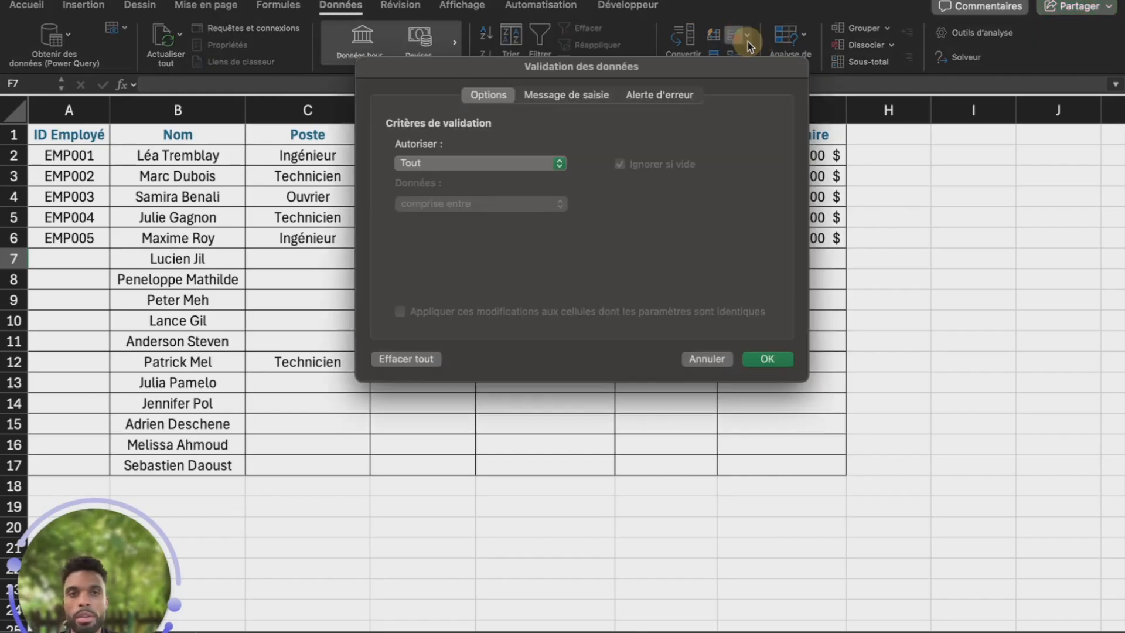
left_click(558, 165)
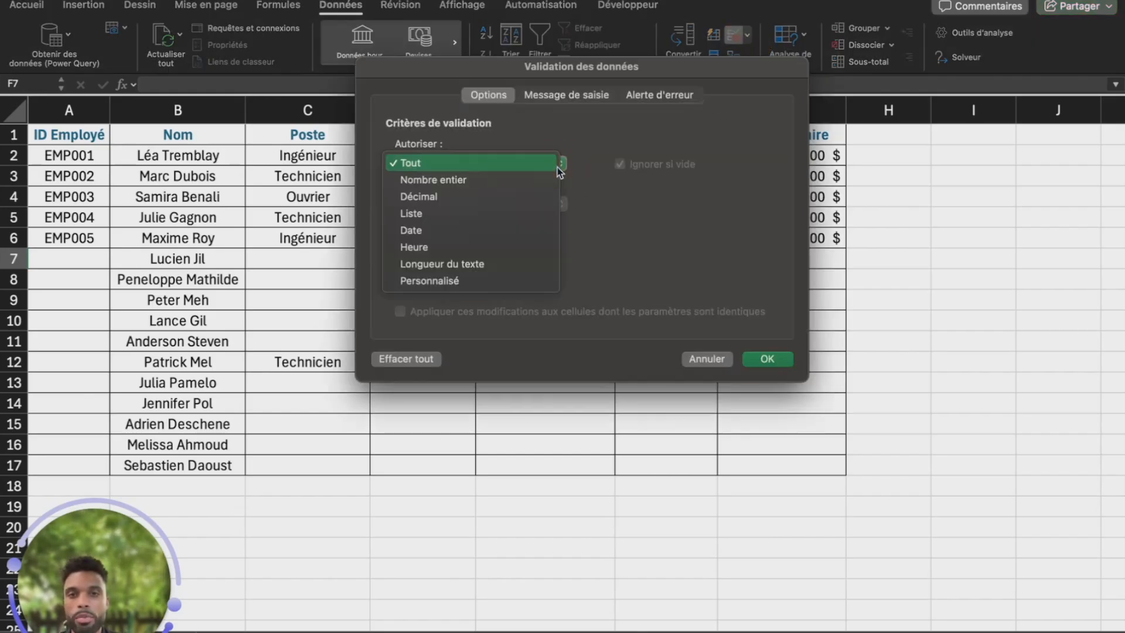
left_click(507, 264)
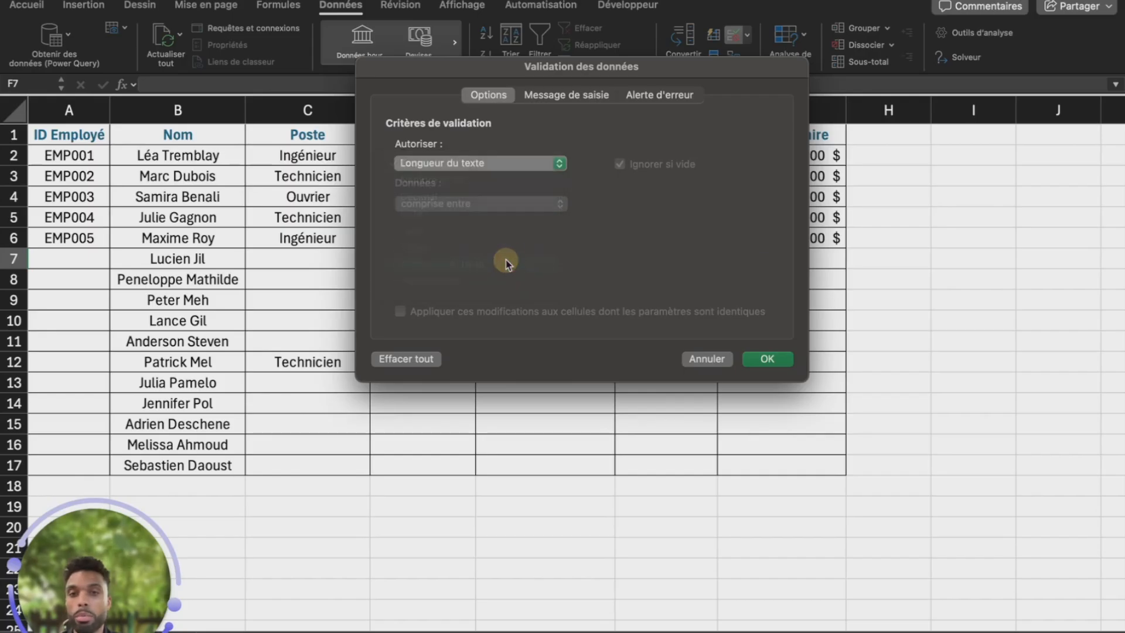
left_click(523, 207)
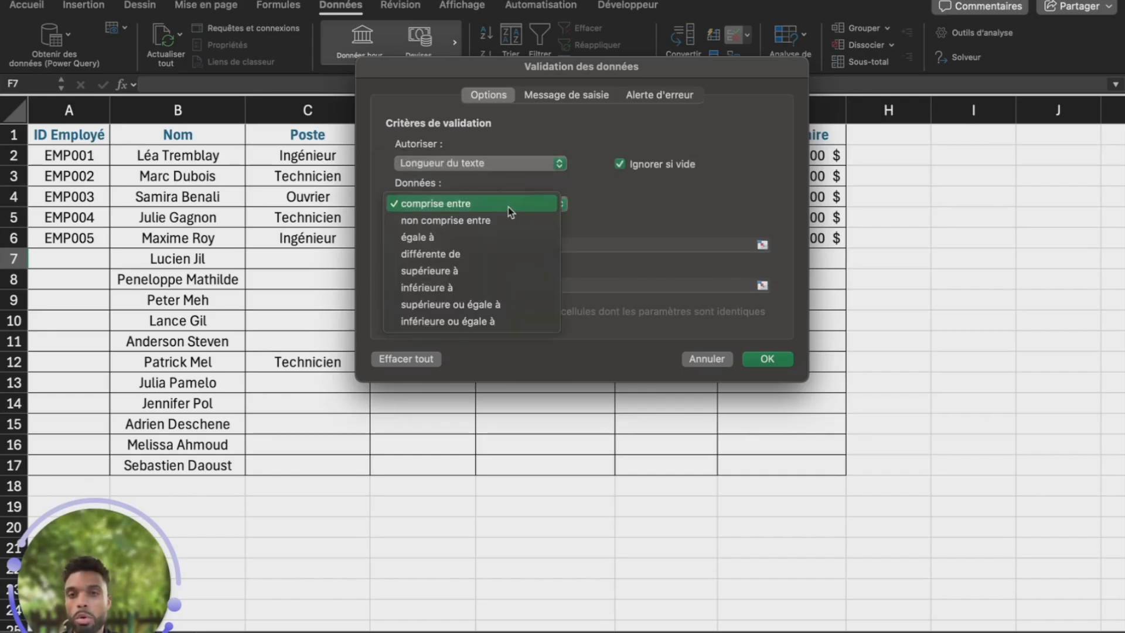
left_click(497, 237)
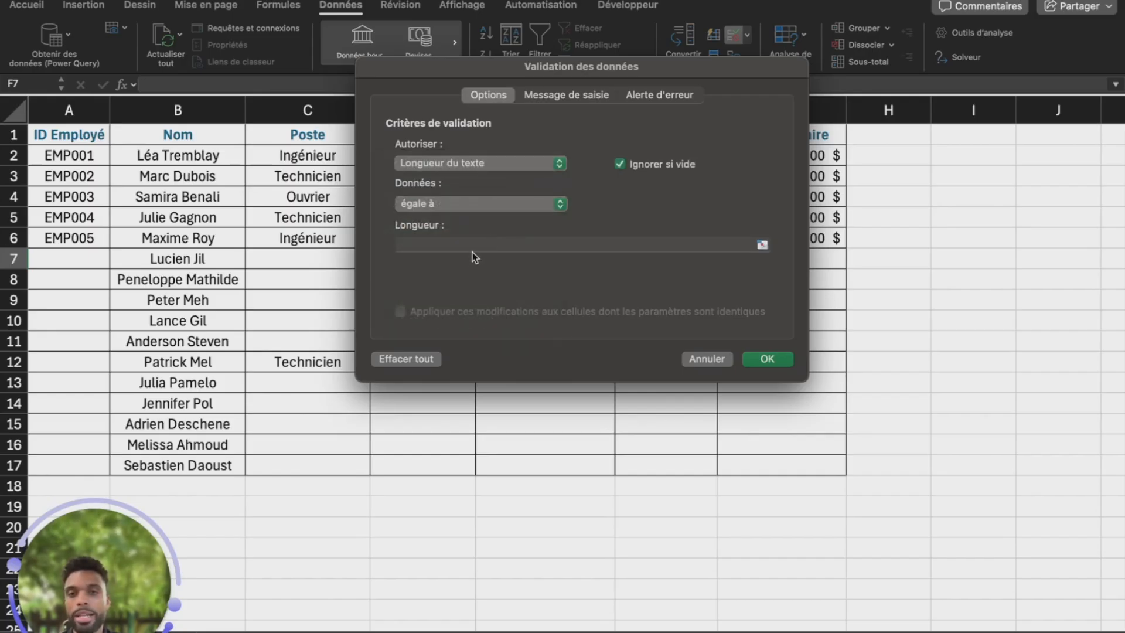
left_click(471, 246)
type("6")
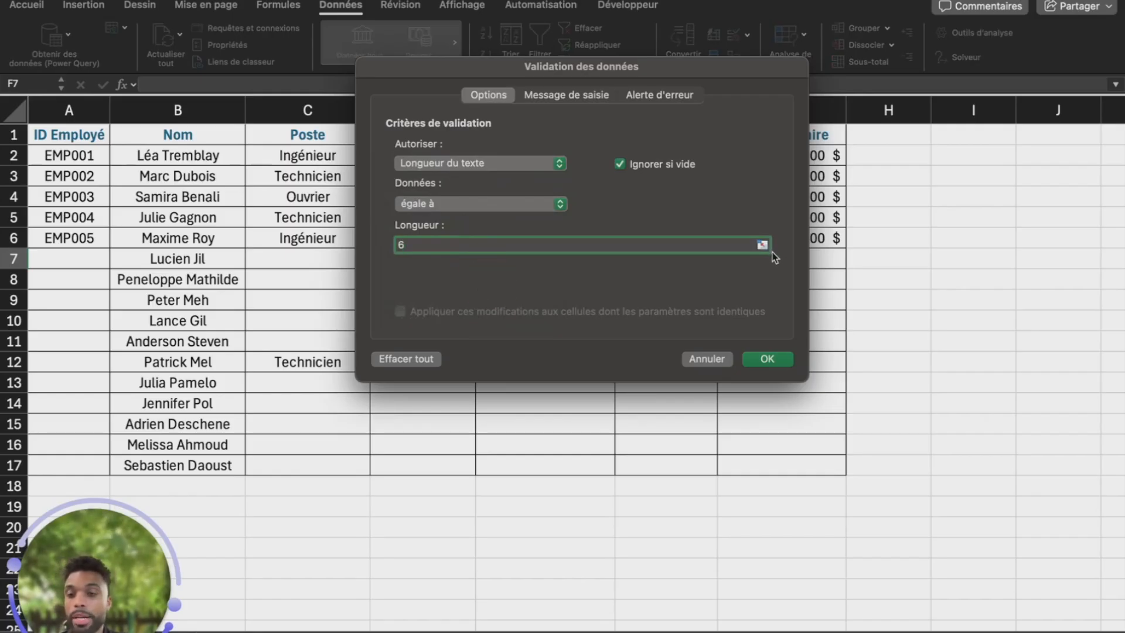
left_click(769, 358)
type("HGD123")
key("Return")
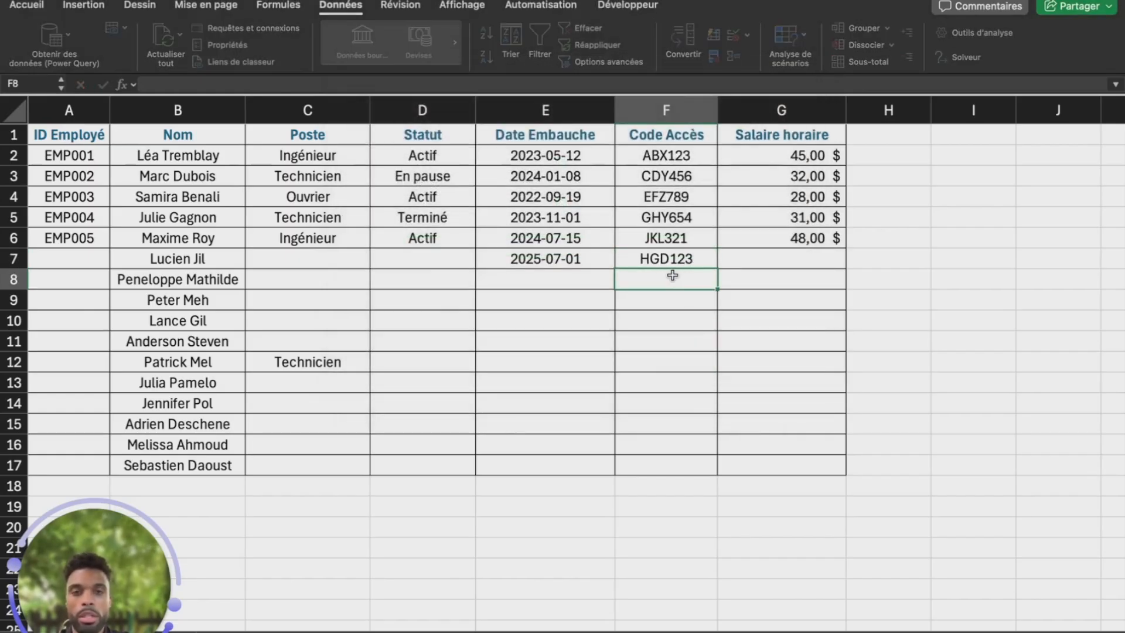
key("Up")
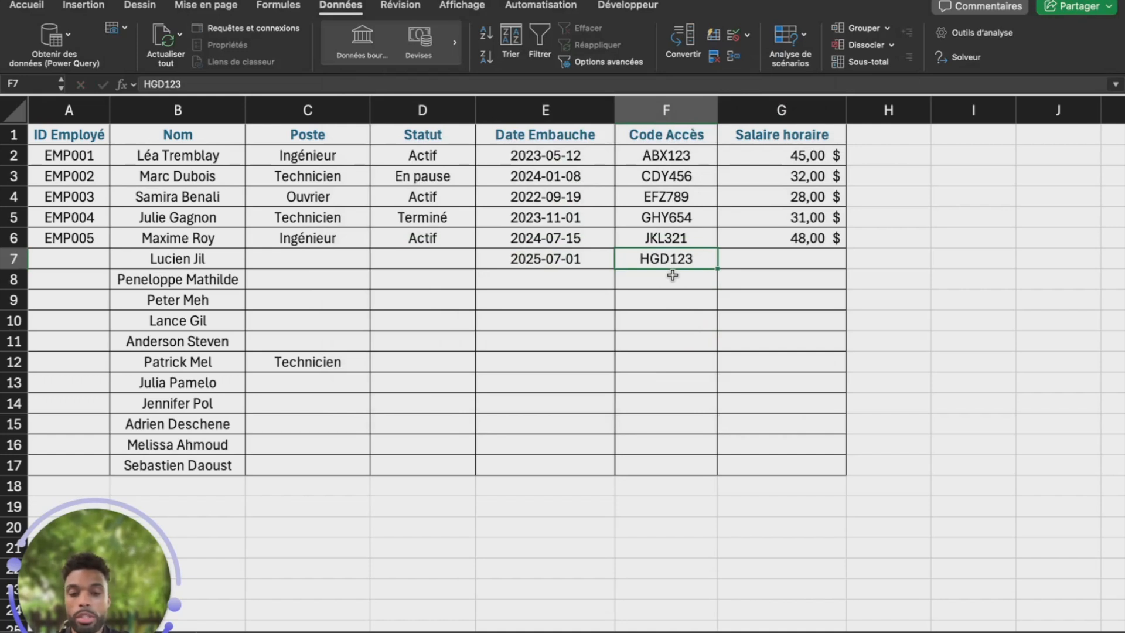
Test the rule with the ten-character code 'kdhsjfhsjw' and cancel the rejected entry
type("kdhsjfhsjw")
key("Return")
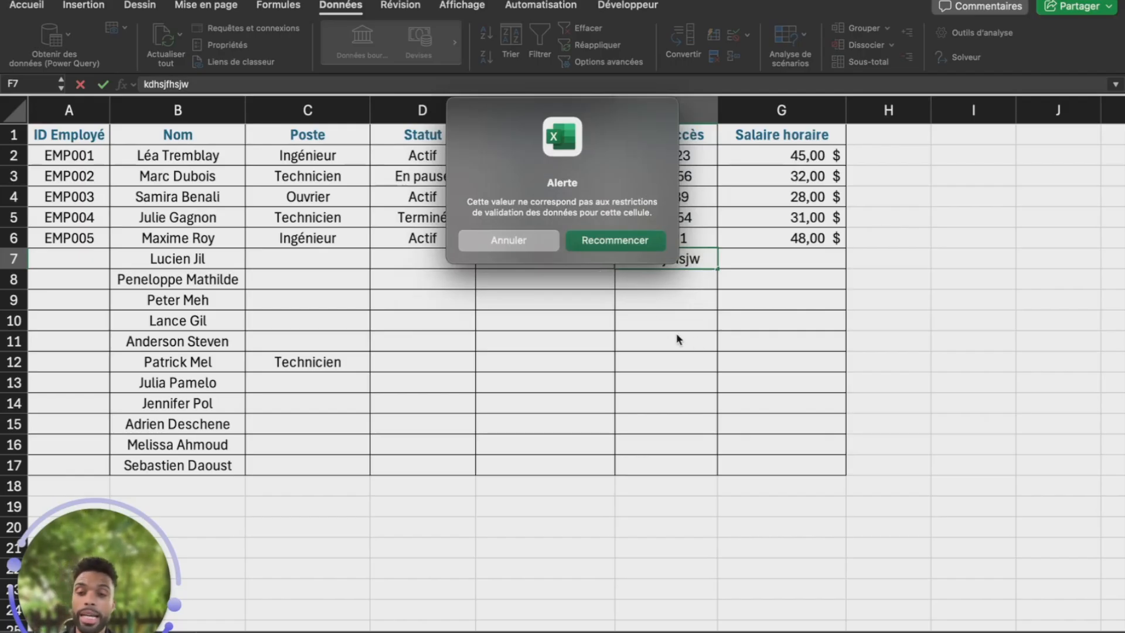
left_click(547, 249)
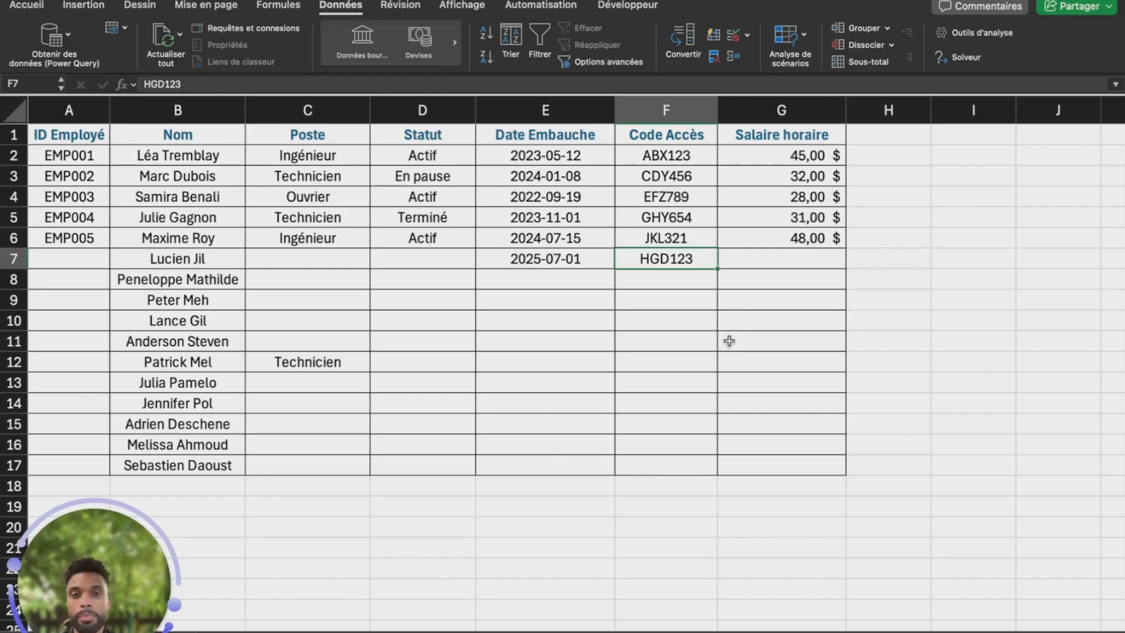
Clear the hire date in E7 and select the hire date range E7:E17
left_click(601, 265)
key("Delete")
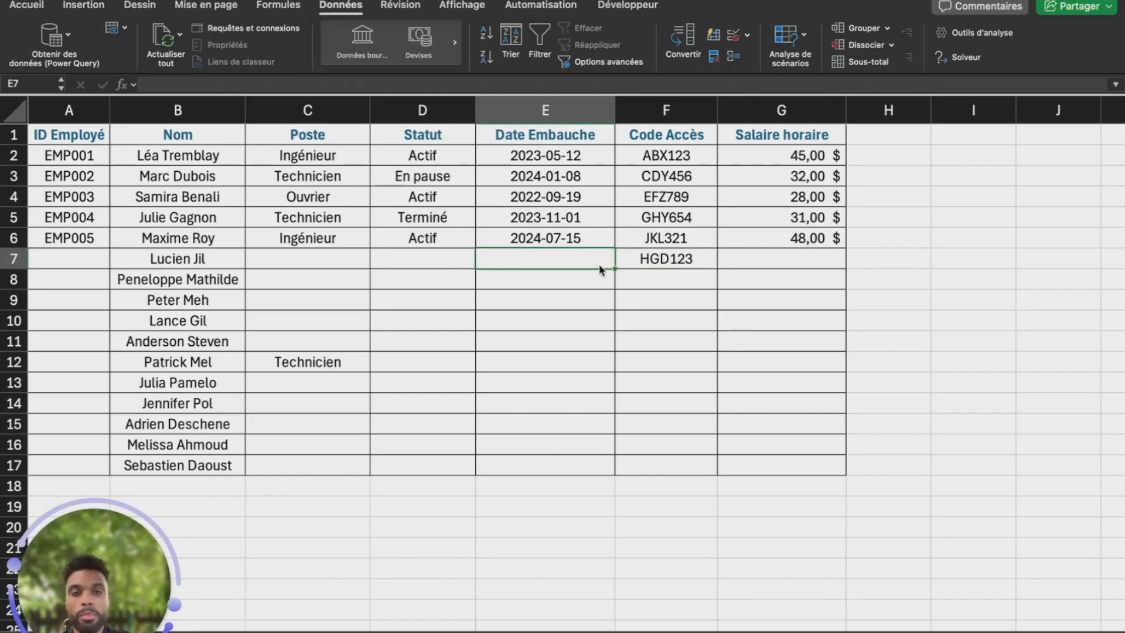
left_click(613, 270)
left_click_drag(613, 270, 625, 476)
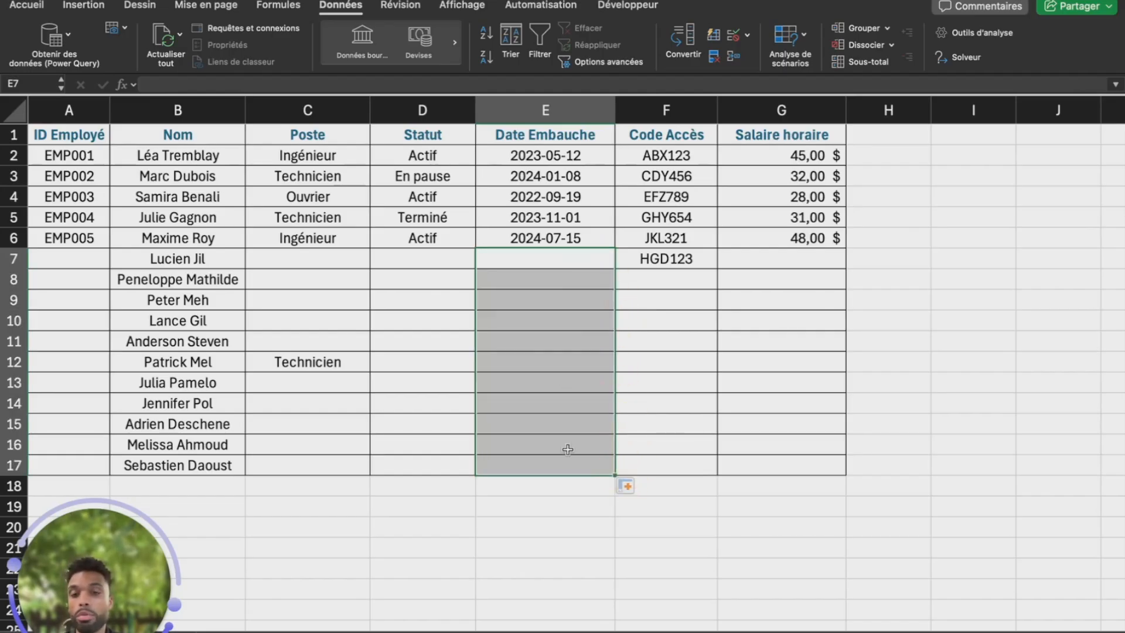
Test the date rule with 2025-09-08 in E14, cancelling the rejected entry
left_click(542, 407)
type("202")
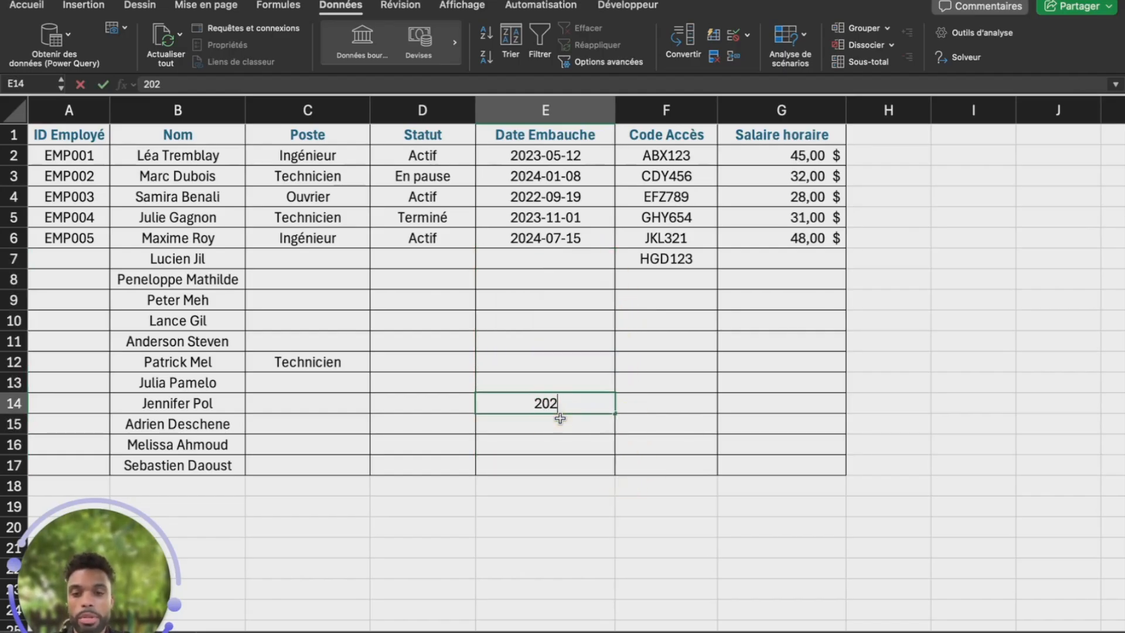
type("5-09-08")
key("Return")
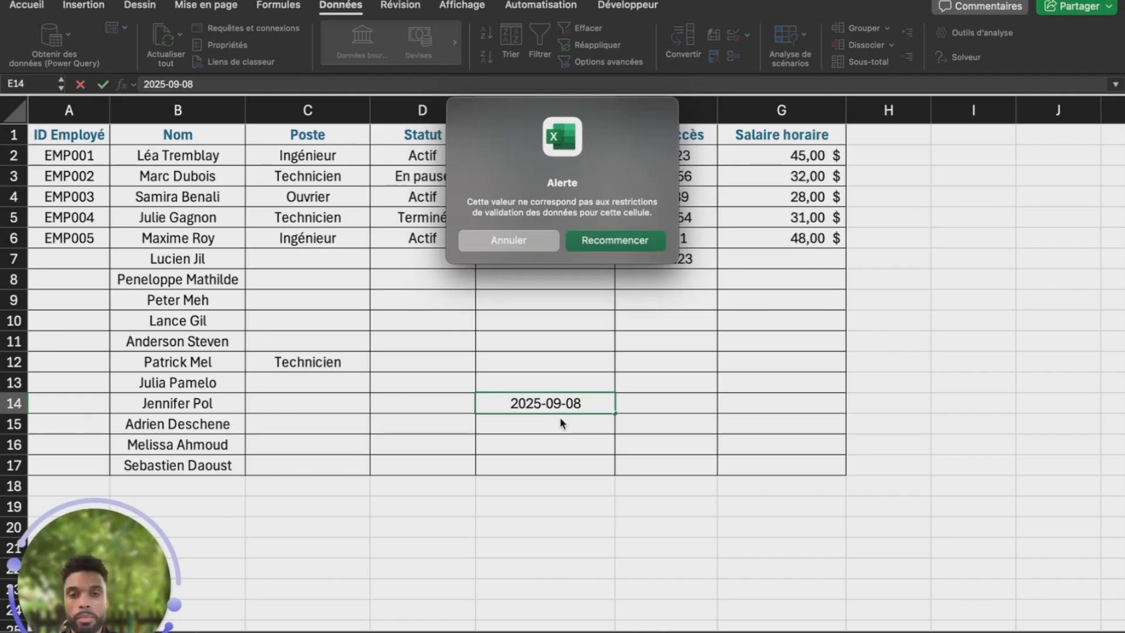
key("Return")
left_click(656, 402)
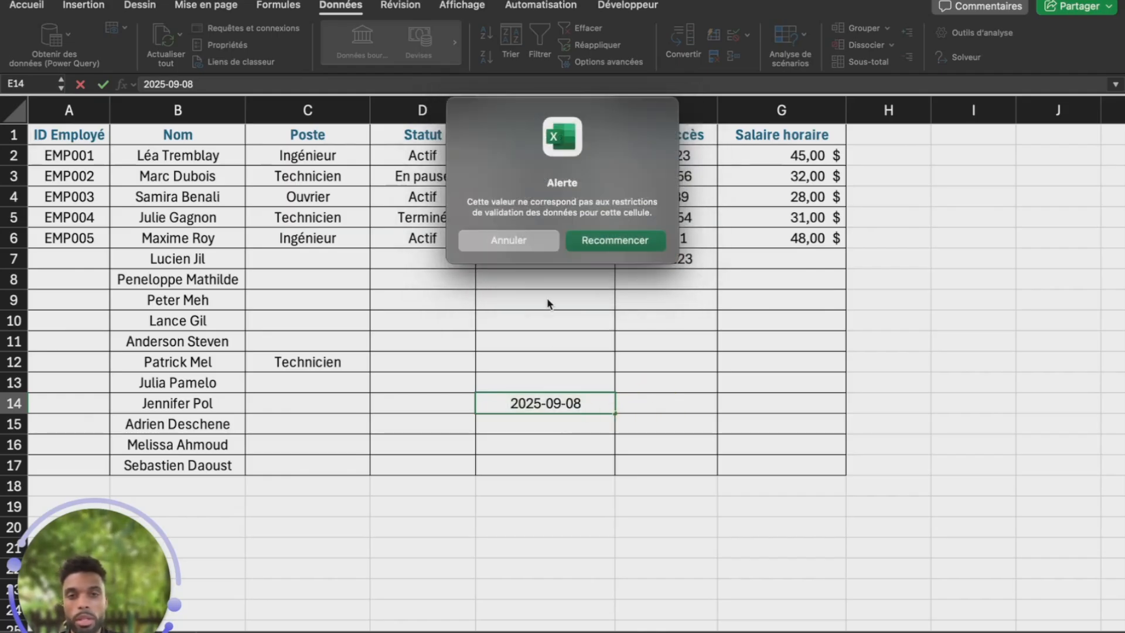
left_click(530, 245)
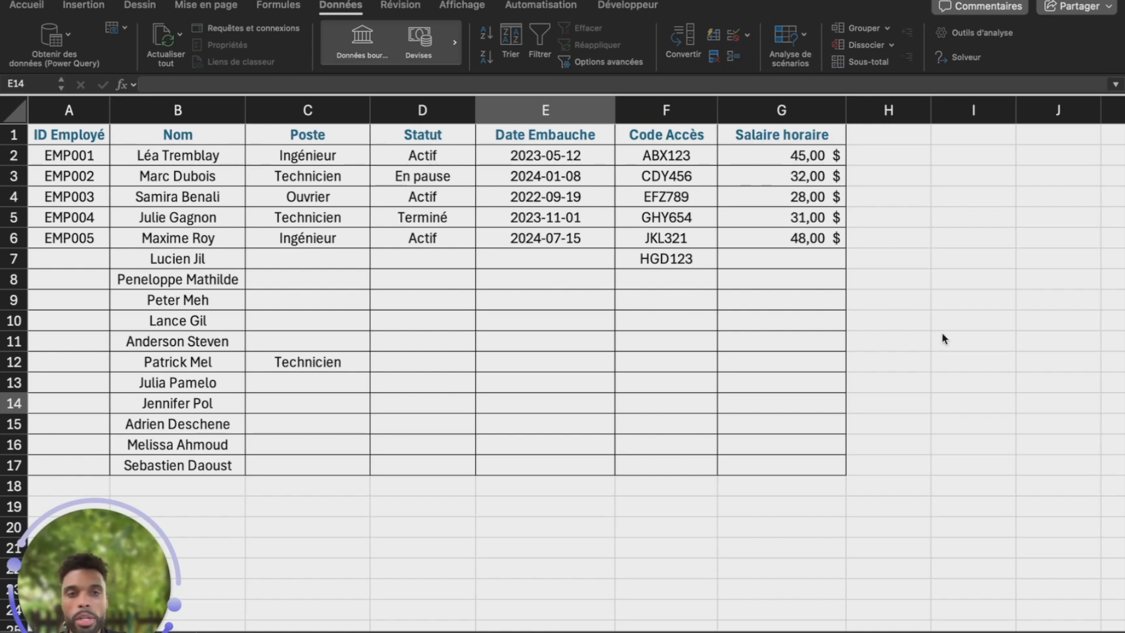
Add a Décimal validation rule to G7 with minimum 0 and maximum 120
left_click(826, 261)
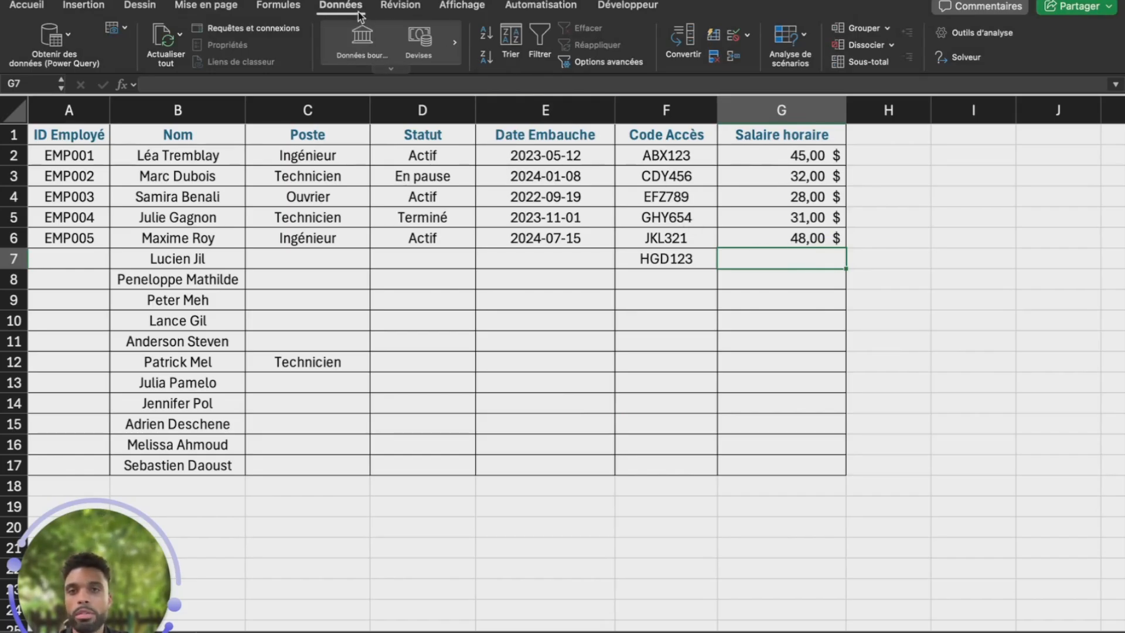
left_click(731, 38)
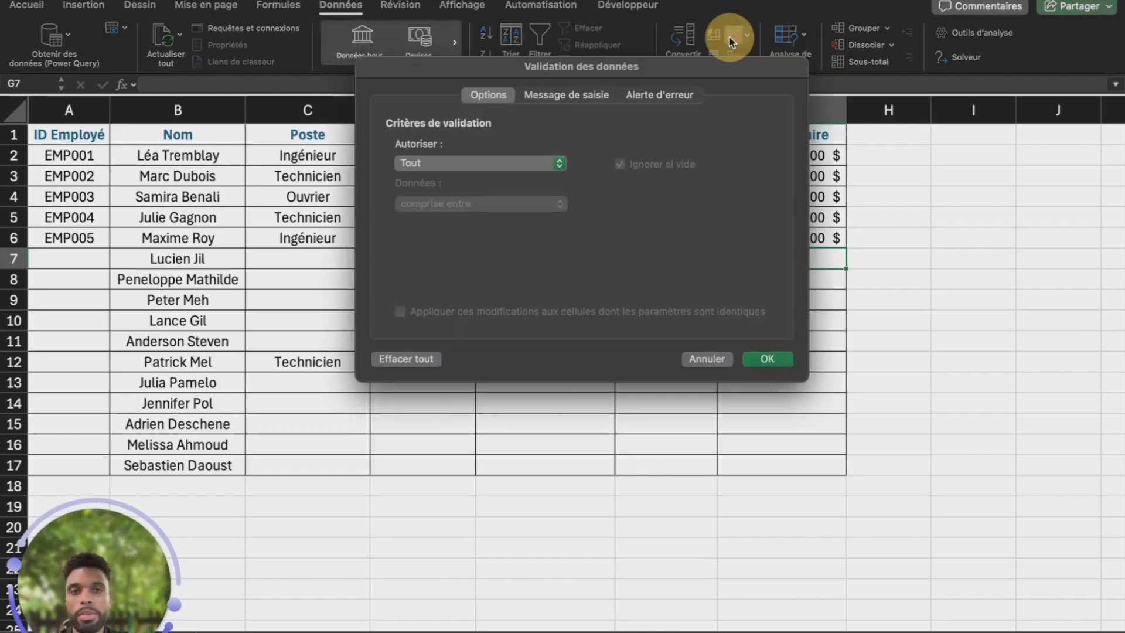
left_click(503, 165)
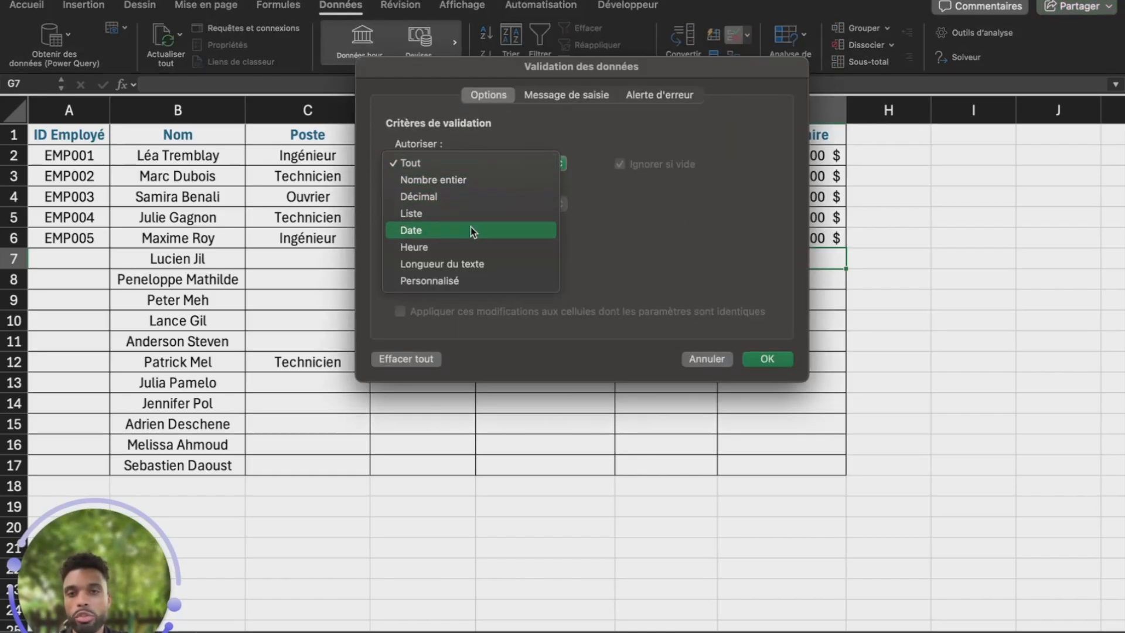
left_click(456, 200)
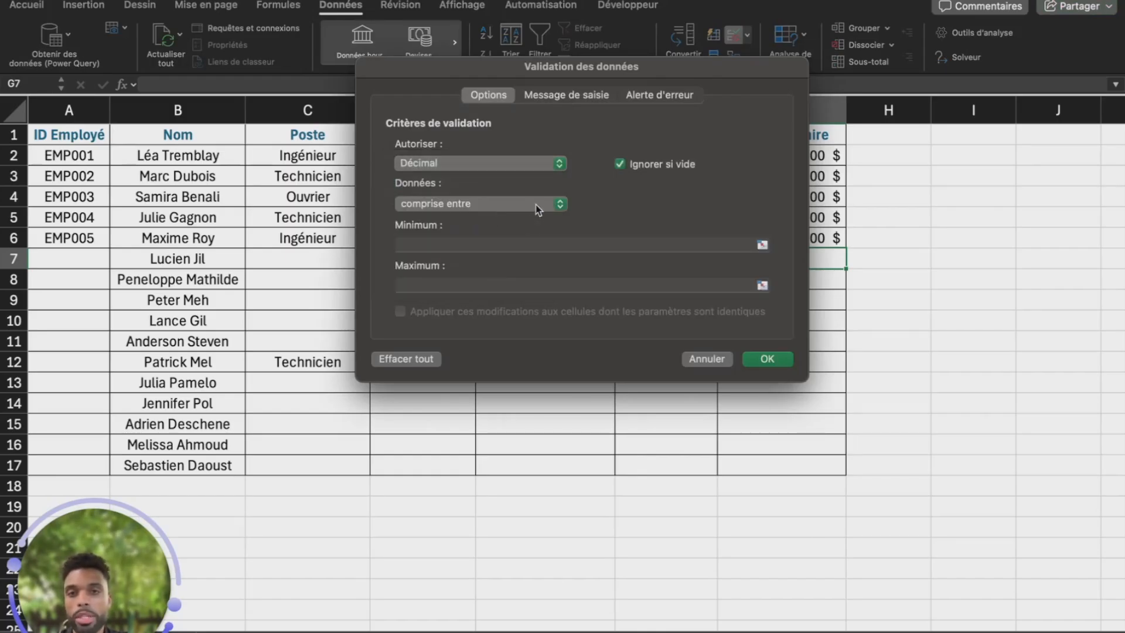
left_click(512, 244)
type("0")
left_click(511, 285)
type("120")
left_click(767, 358)
Test the wage rule with 178 and -23, retrying after each rejection
type("178")
key("Return")
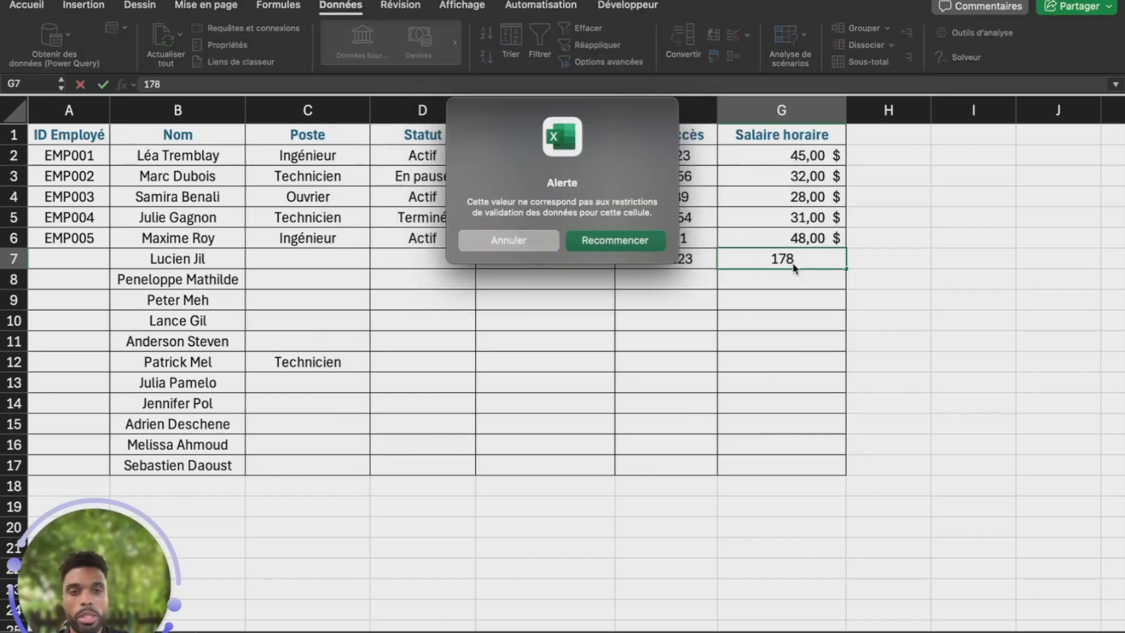
left_click(612, 243)
type("-23")
key("Return")
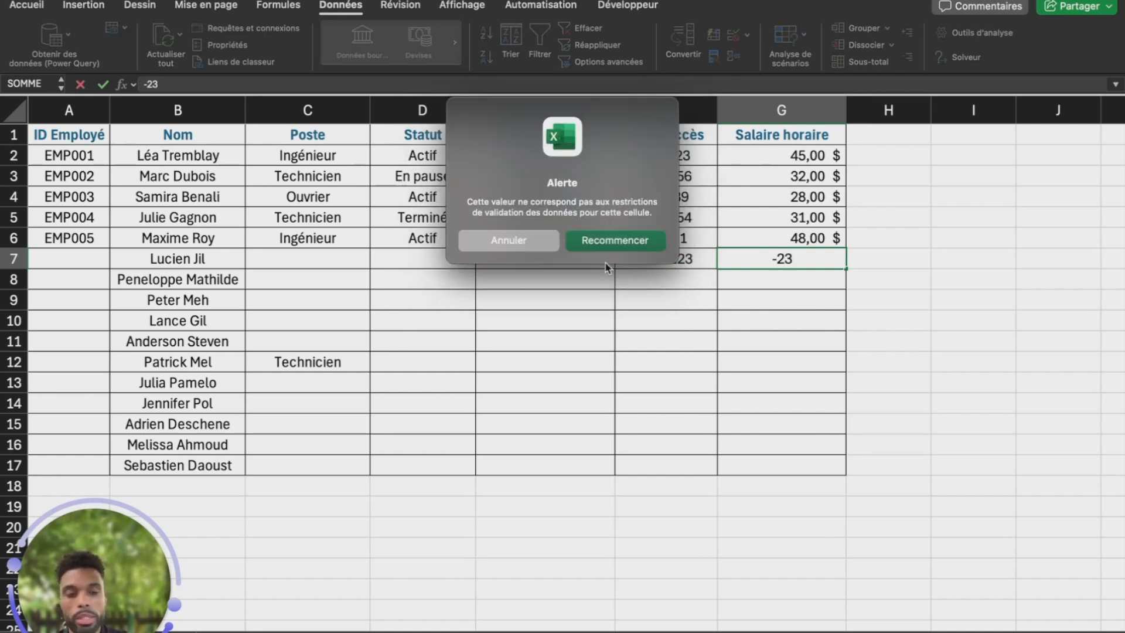
key("Return")
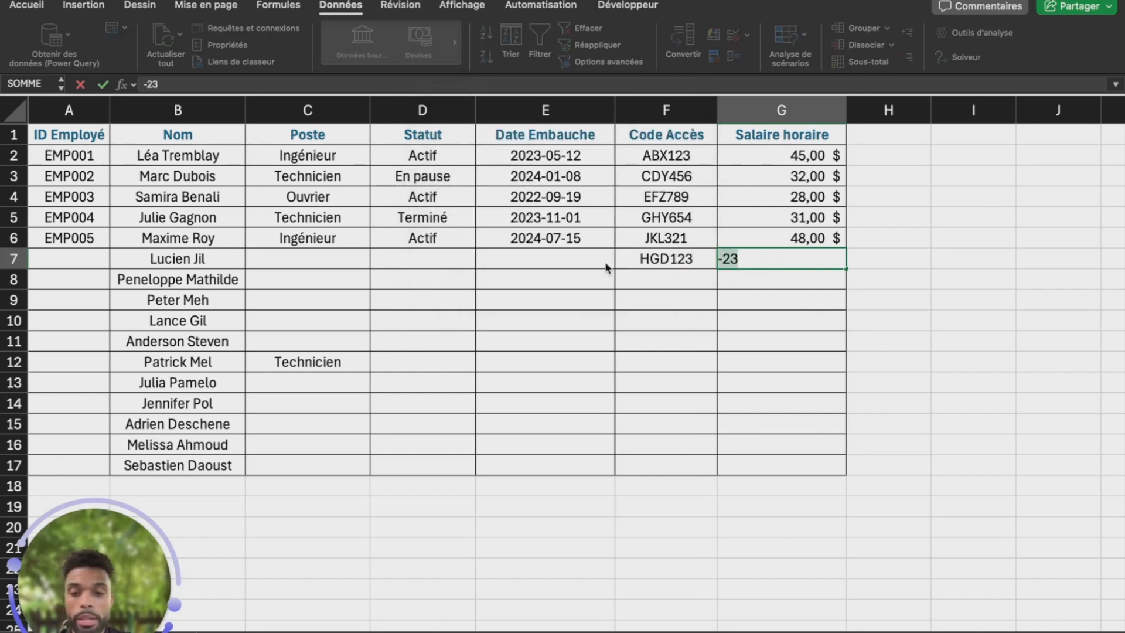
Enter the valid hourly wage 23,45 in G7
type("23,45")
key("Return")
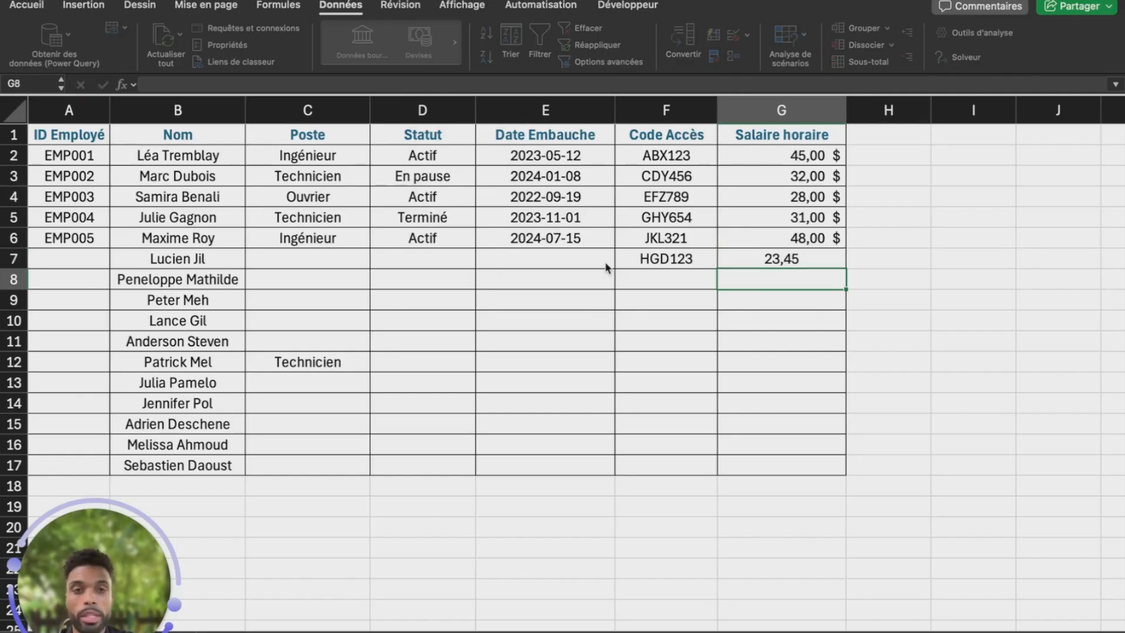
left_click(797, 259)
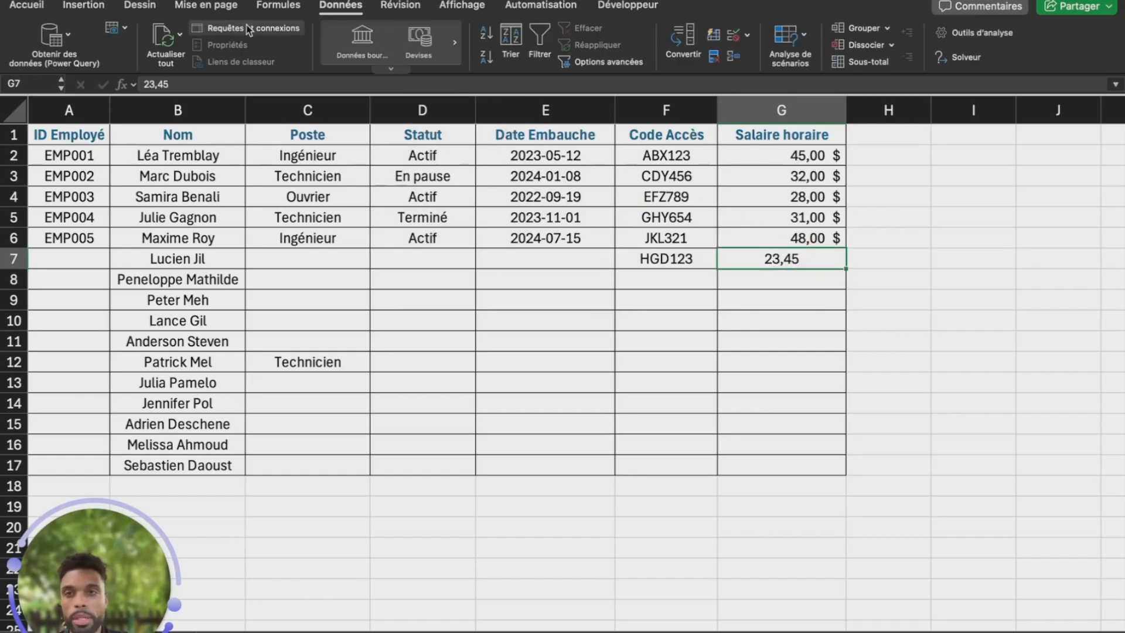
left_click(28, 4)
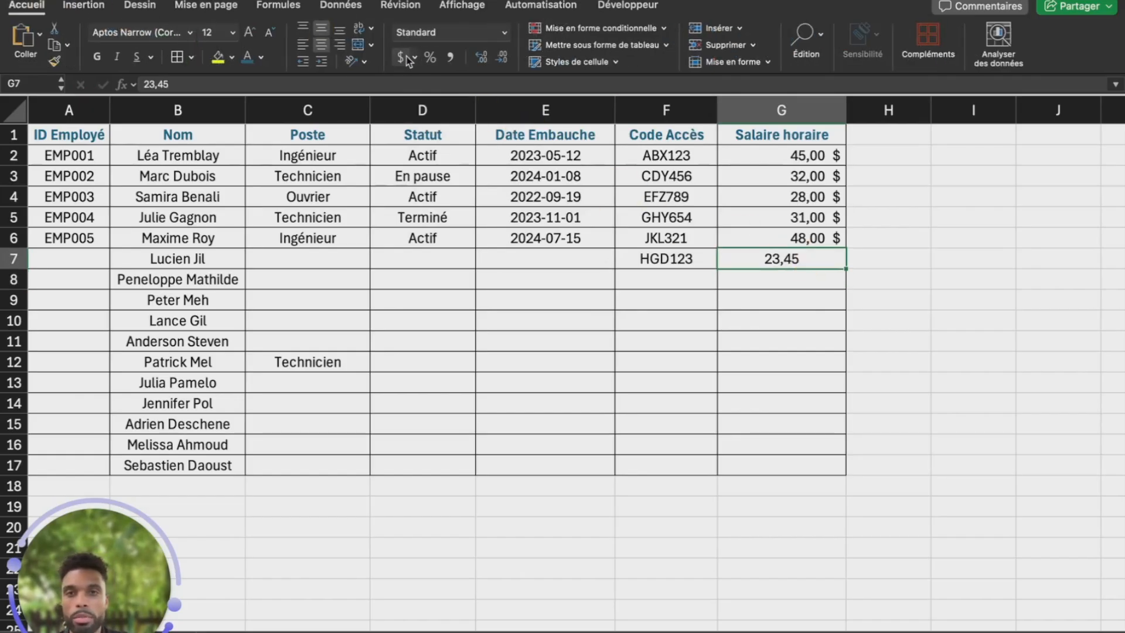
Apply the currency format to G7 so the wage shows 23,45 $
left_click(403, 57)
key("Return")
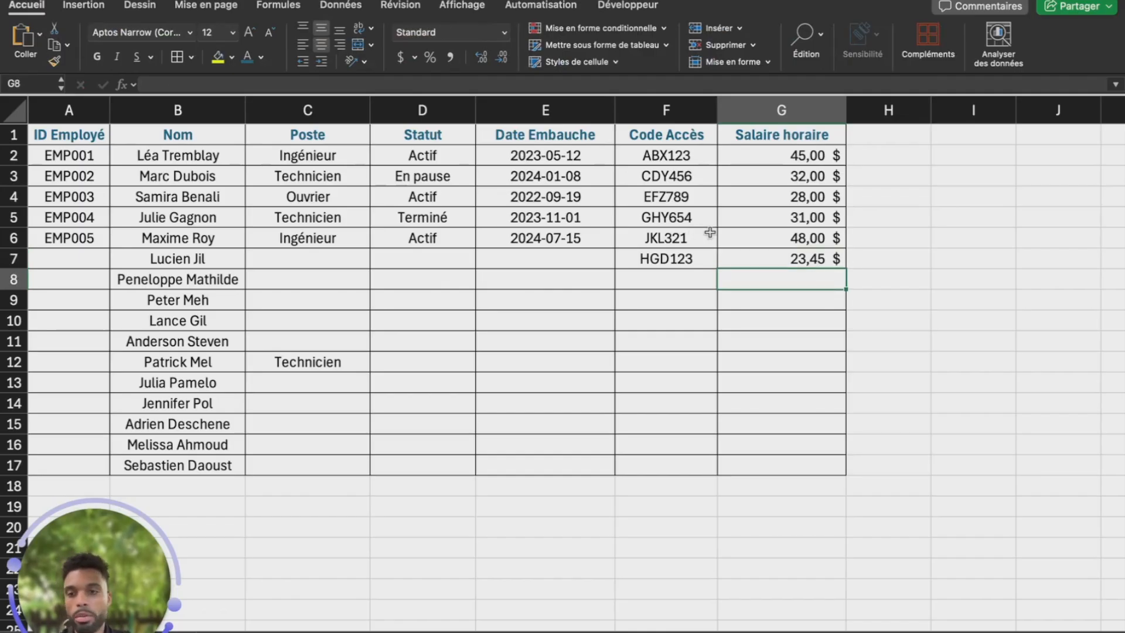
left_click(816, 262)
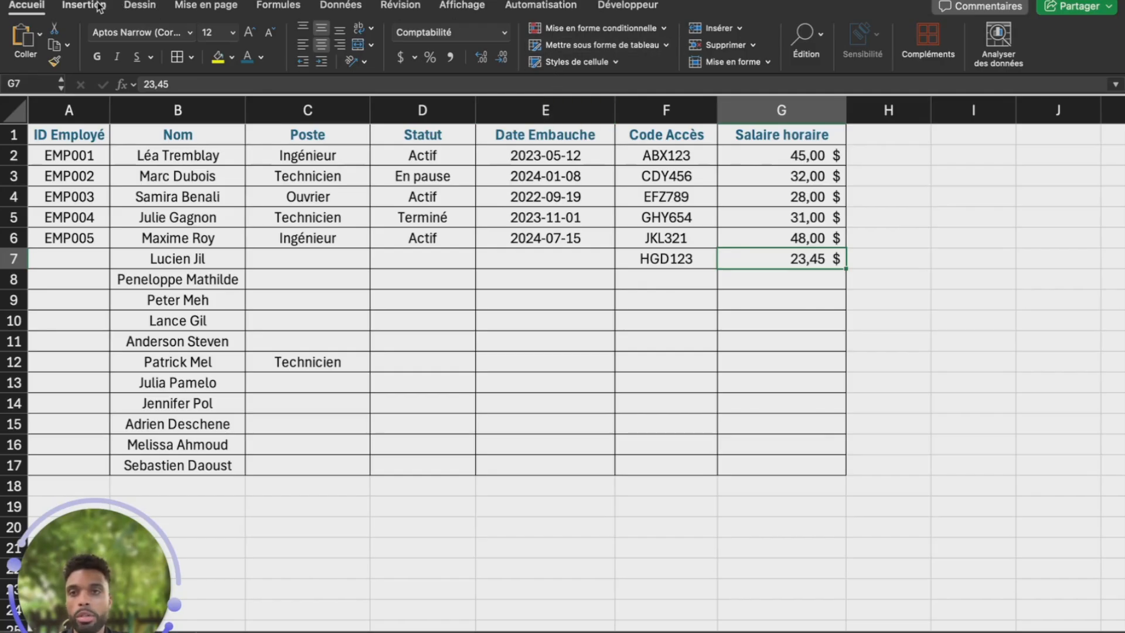
left_click(351, 11)
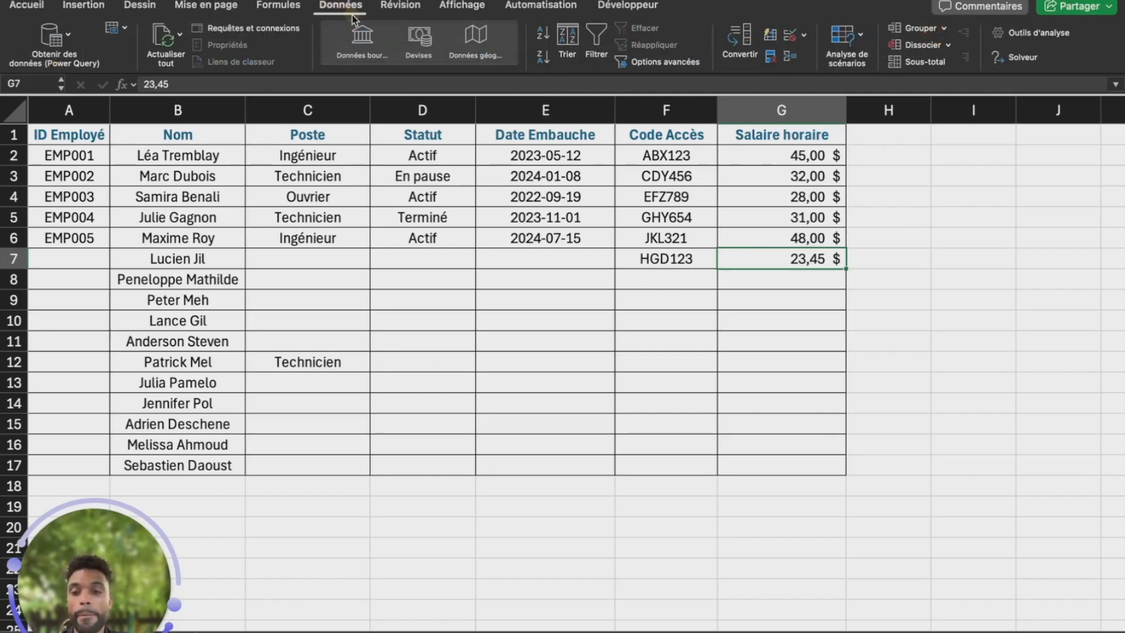
left_click(790, 35)
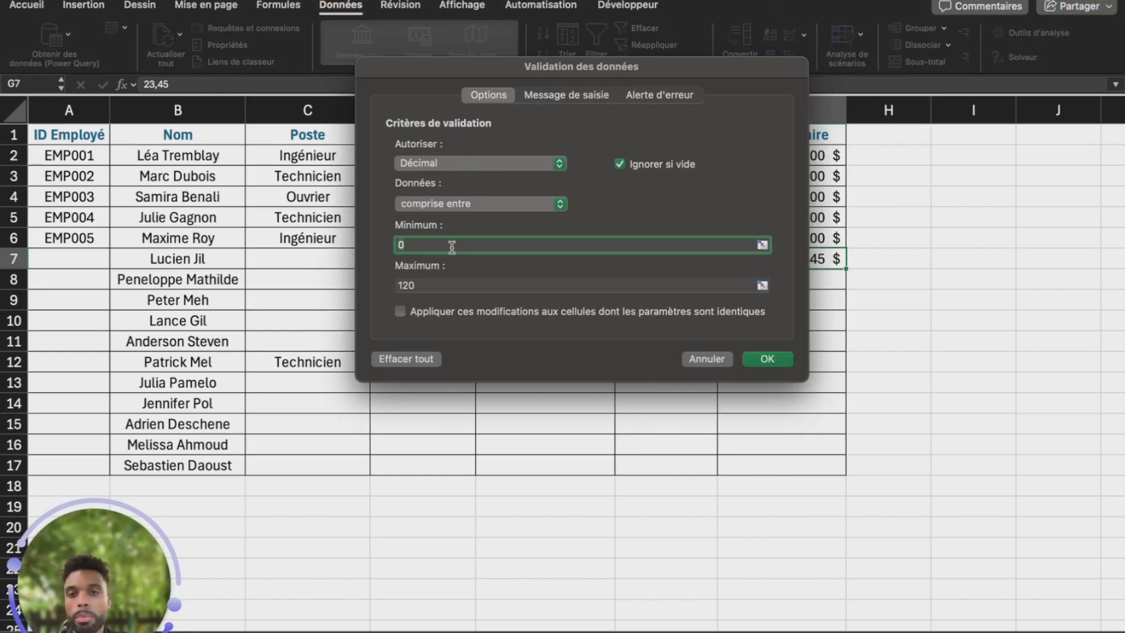
left_click(563, 96)
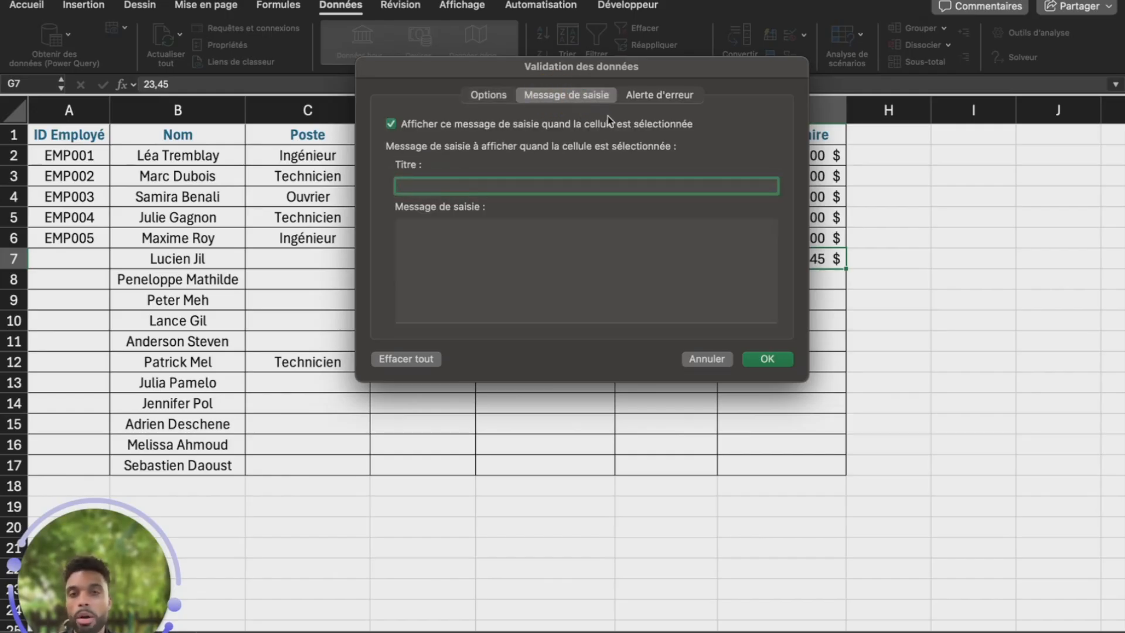
left_click(648, 99)
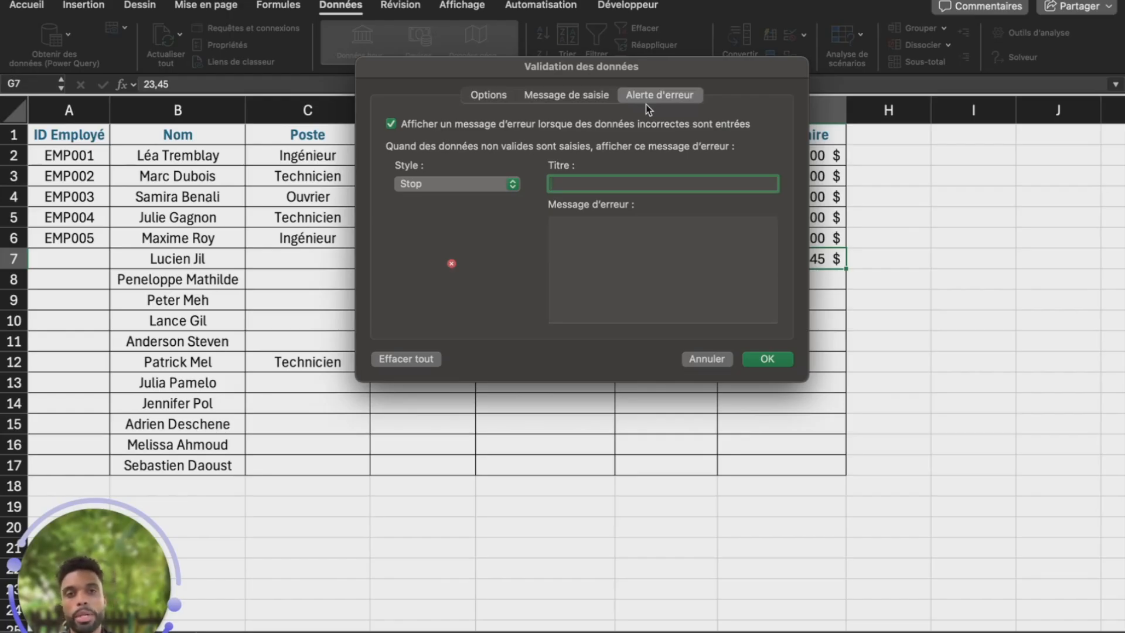
left_click(590, 96)
left_click(483, 98)
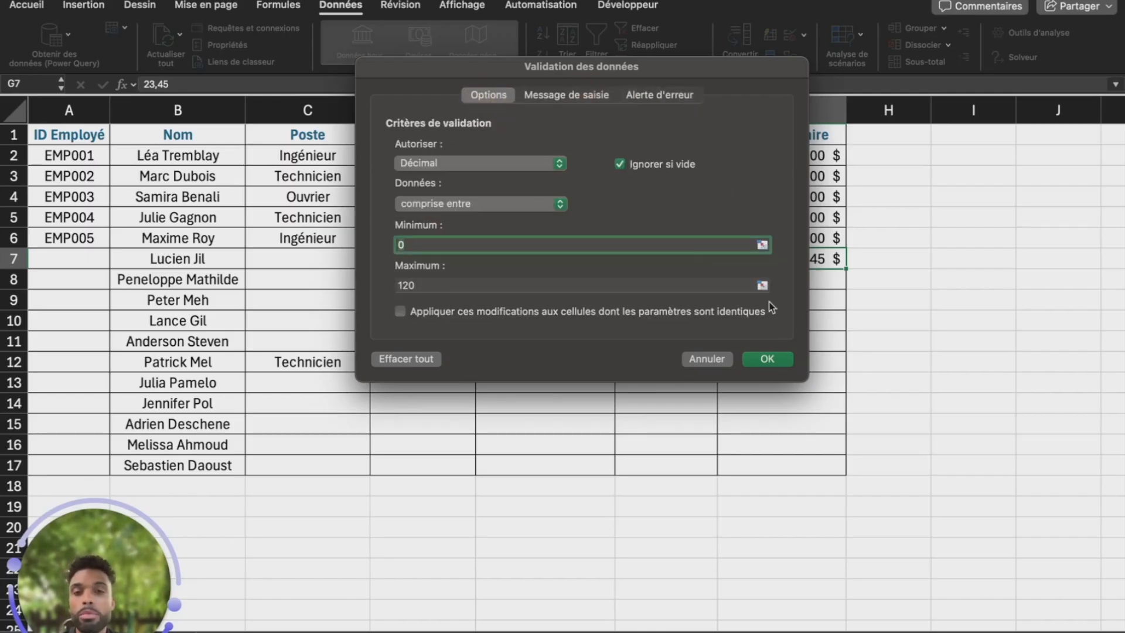
left_click(763, 360)
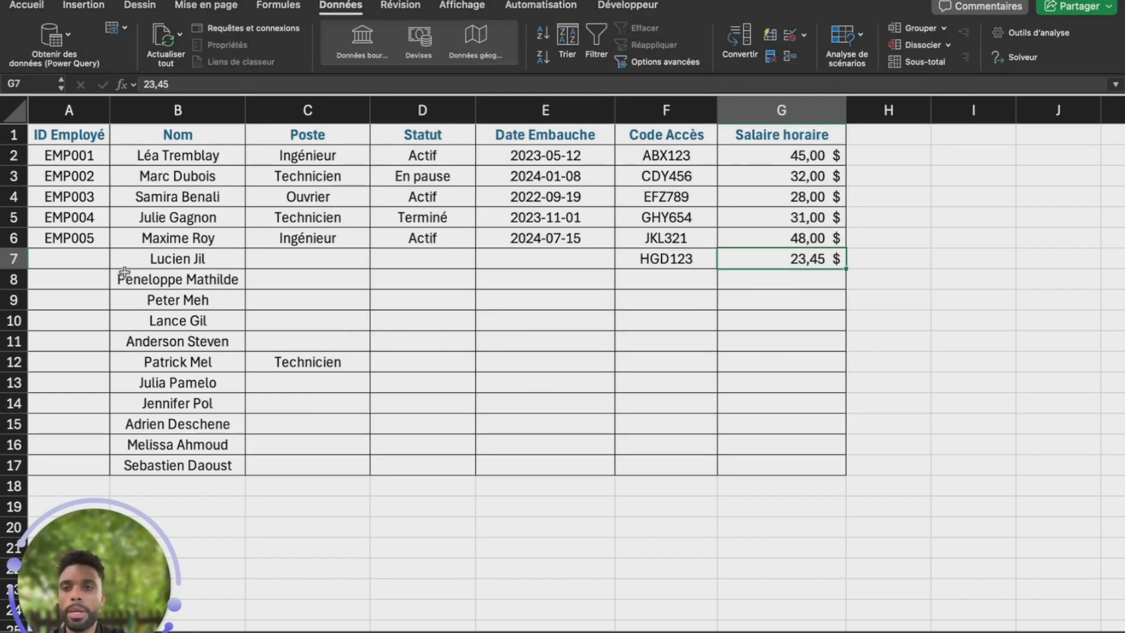
left_click(98, 260)
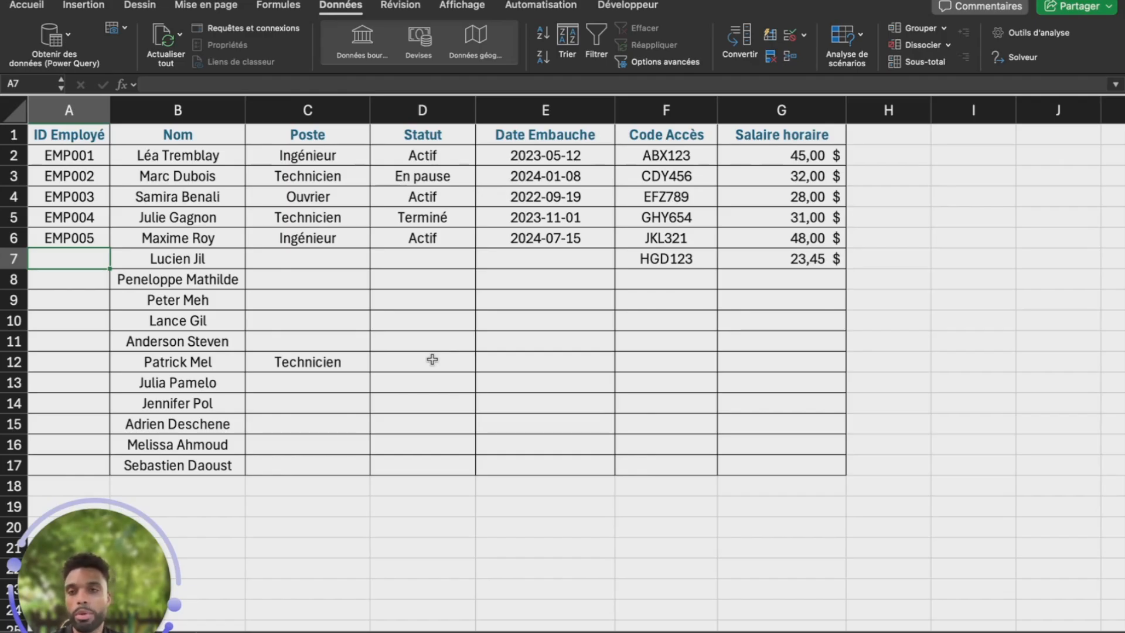
type("=")
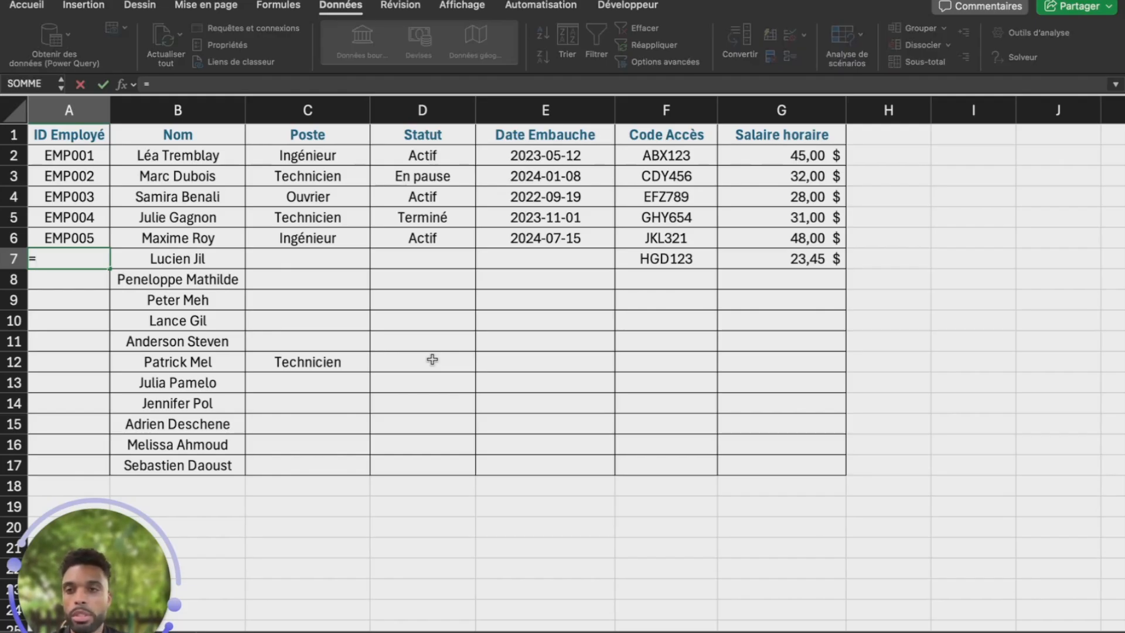
type("nb.si(")
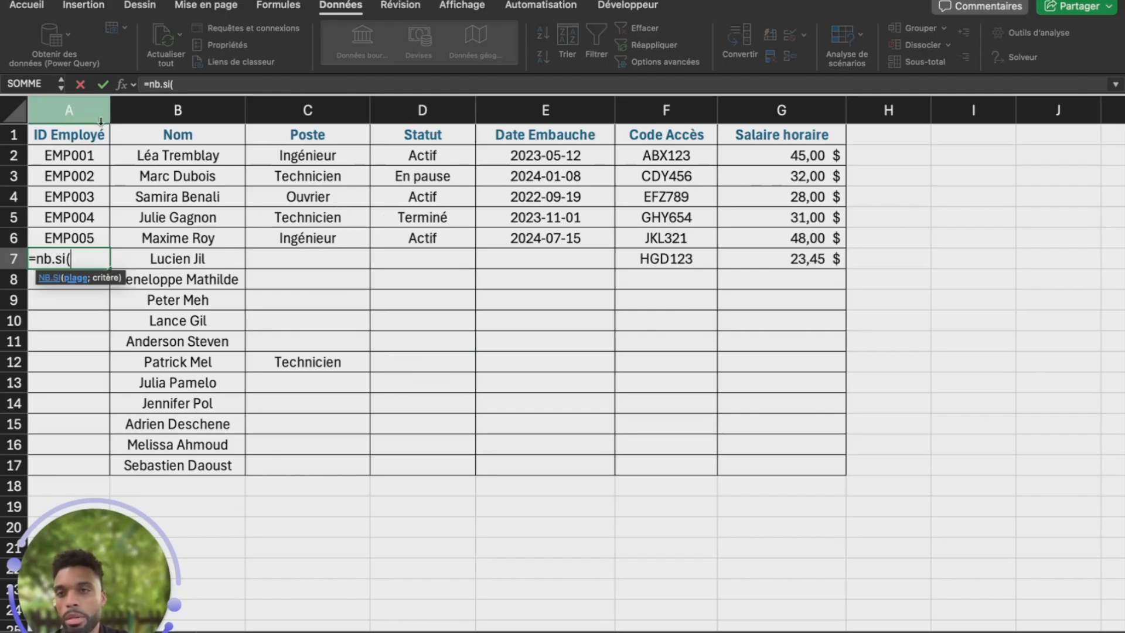
left_click(75, 134)
key("shift+super+Down")
key("shift+super+Down")
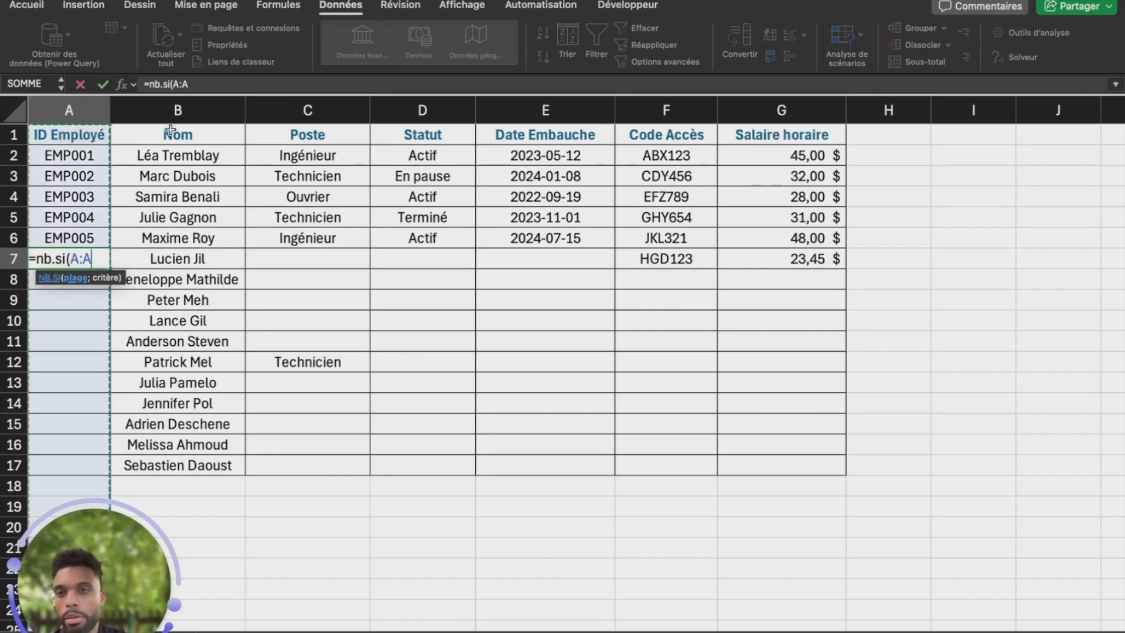
left_click(198, 83)
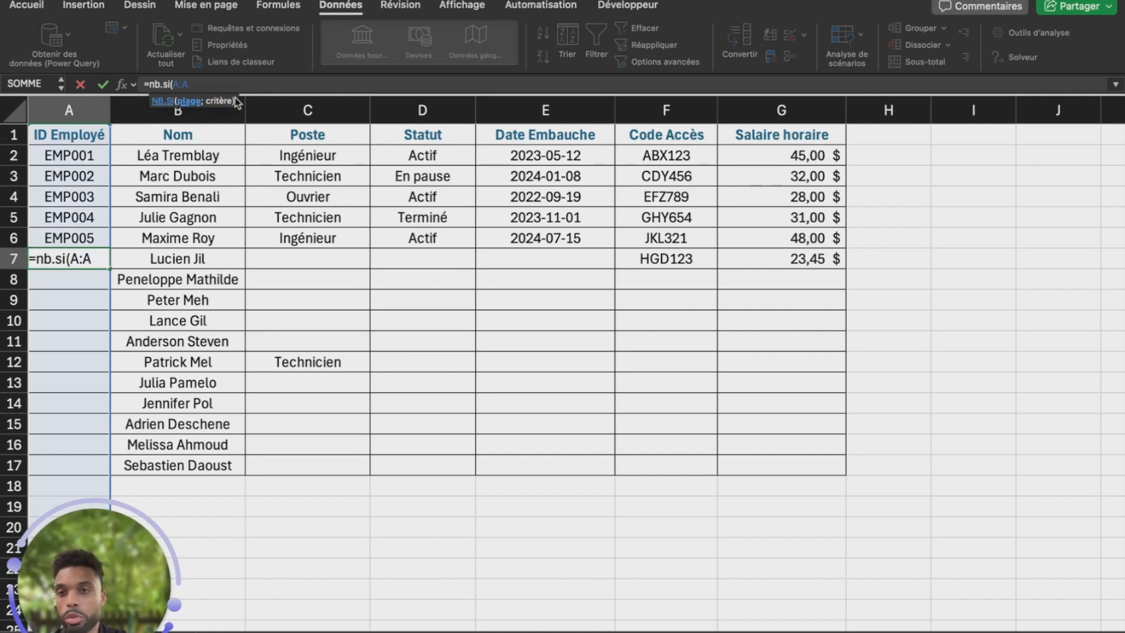
type(";")
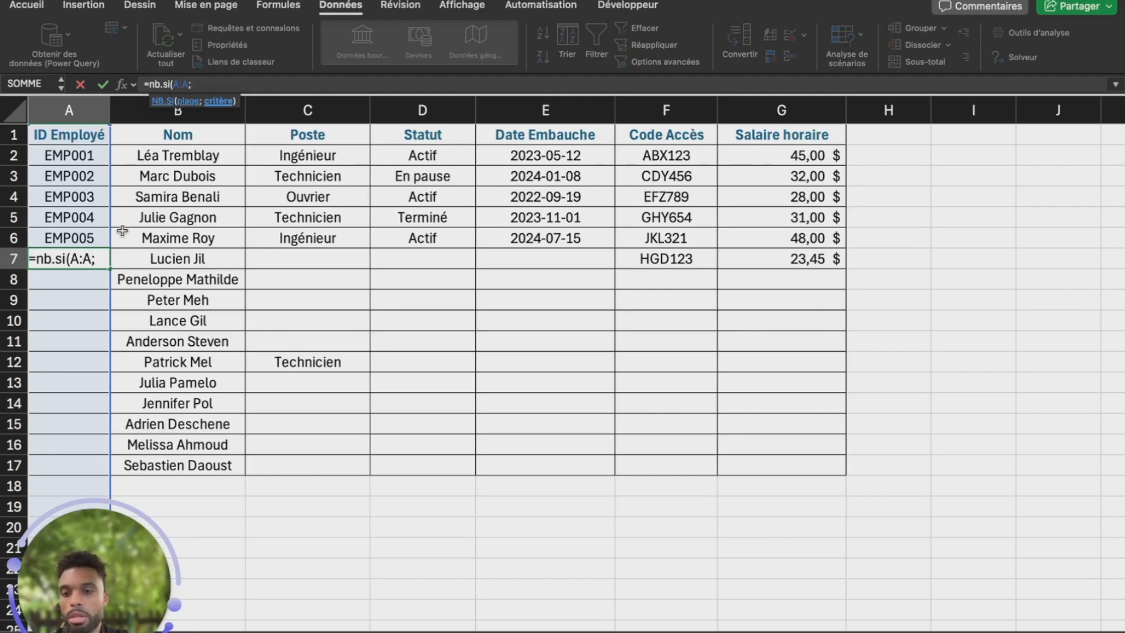
type("A7)")
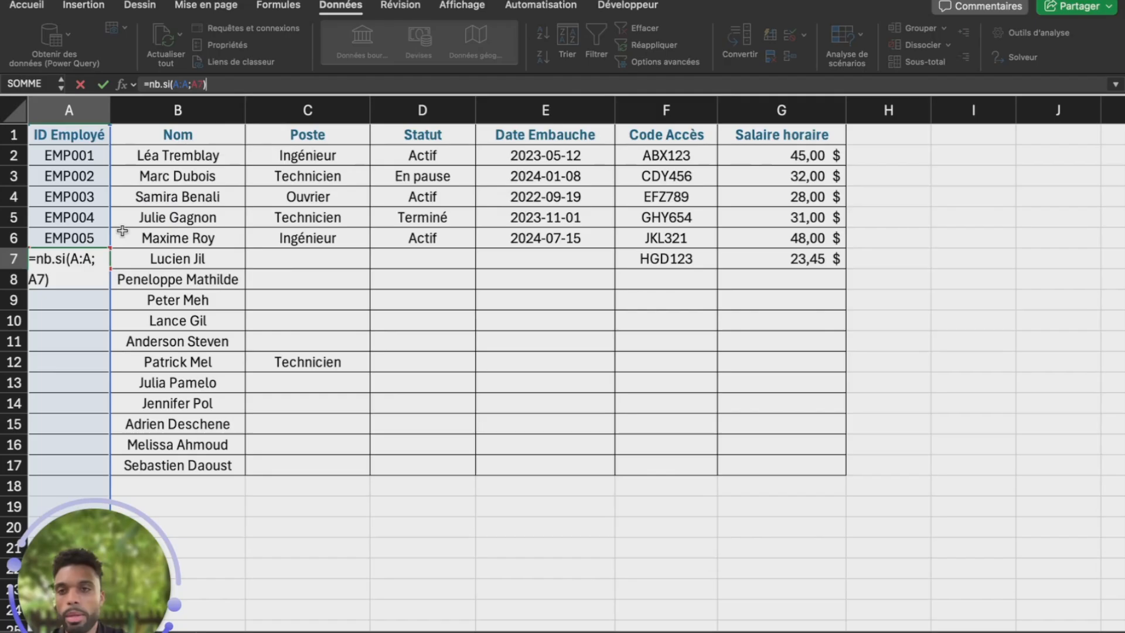
left_click_drag(231, 84, 110, 88)
key("super+c")
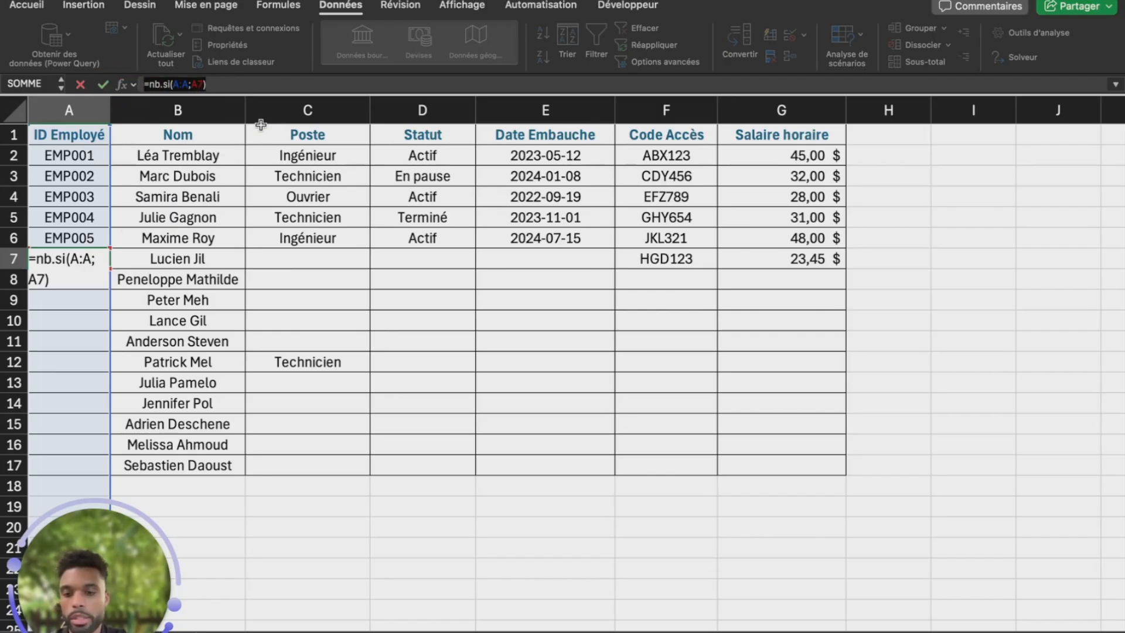
key("Escape")
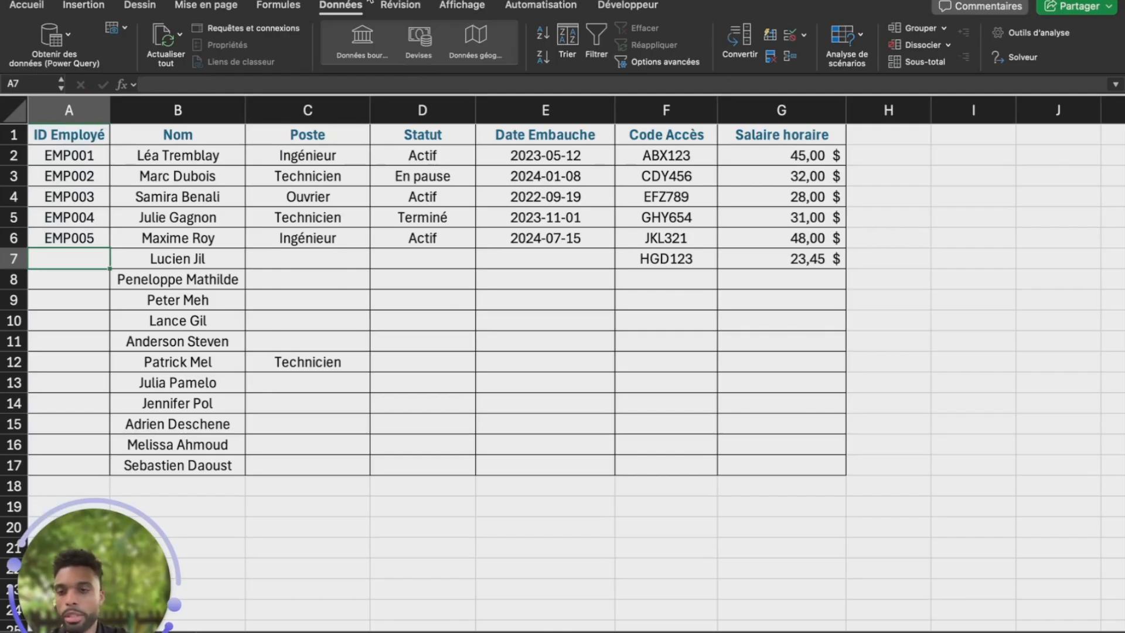
Set a Personnalisé validation formula =nb.si(A:A;A7)=1 on A7
left_click(789, 36)
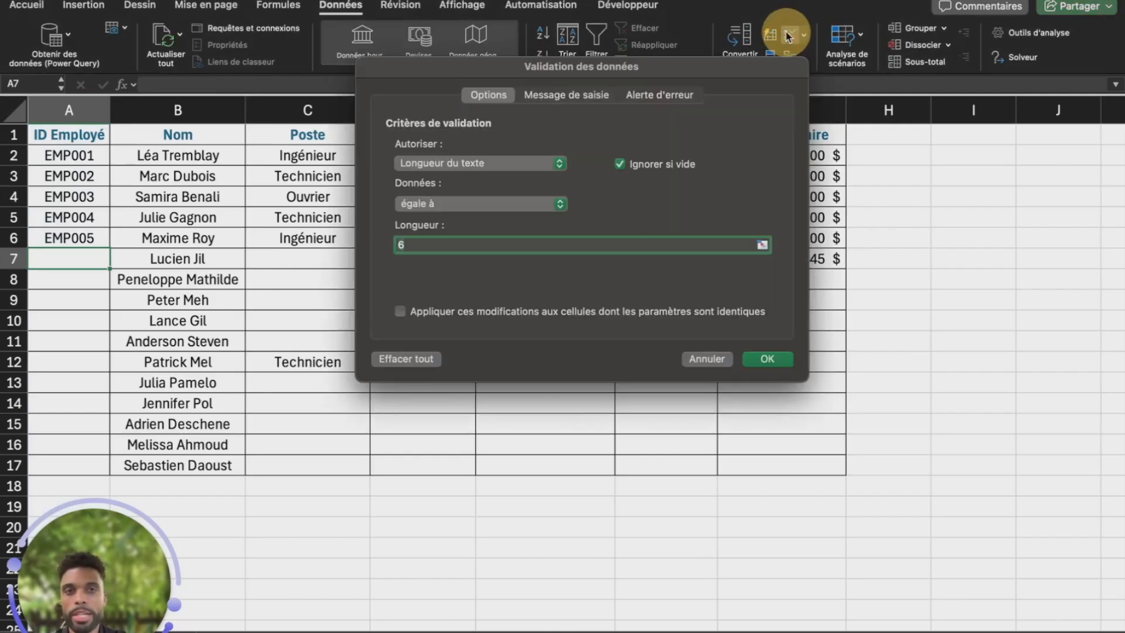
left_click(551, 161)
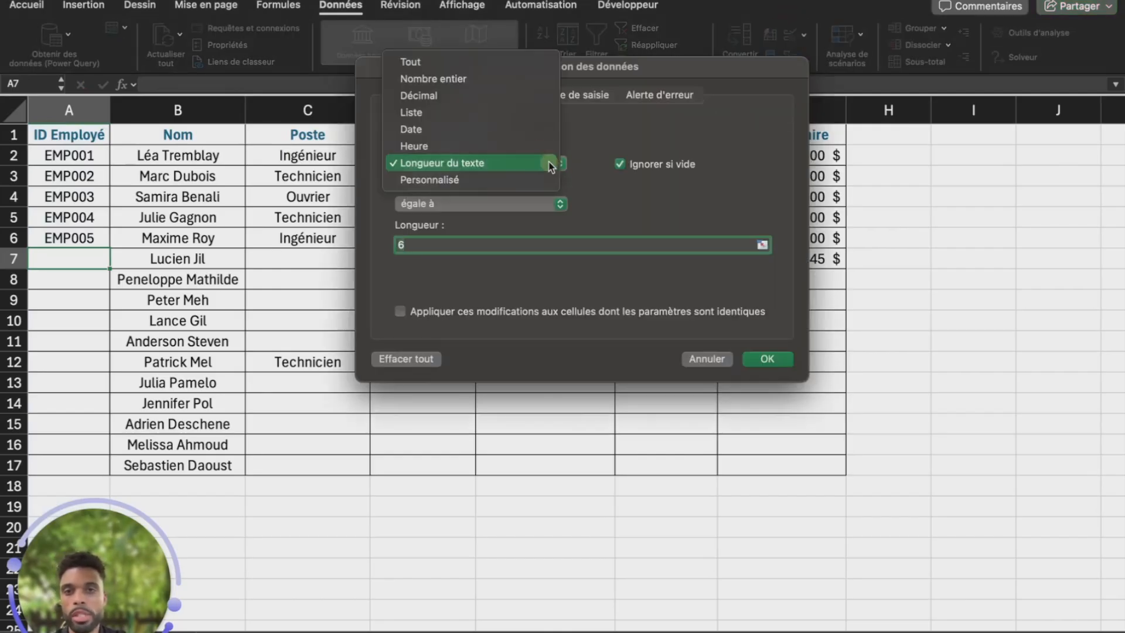
left_click(496, 182)
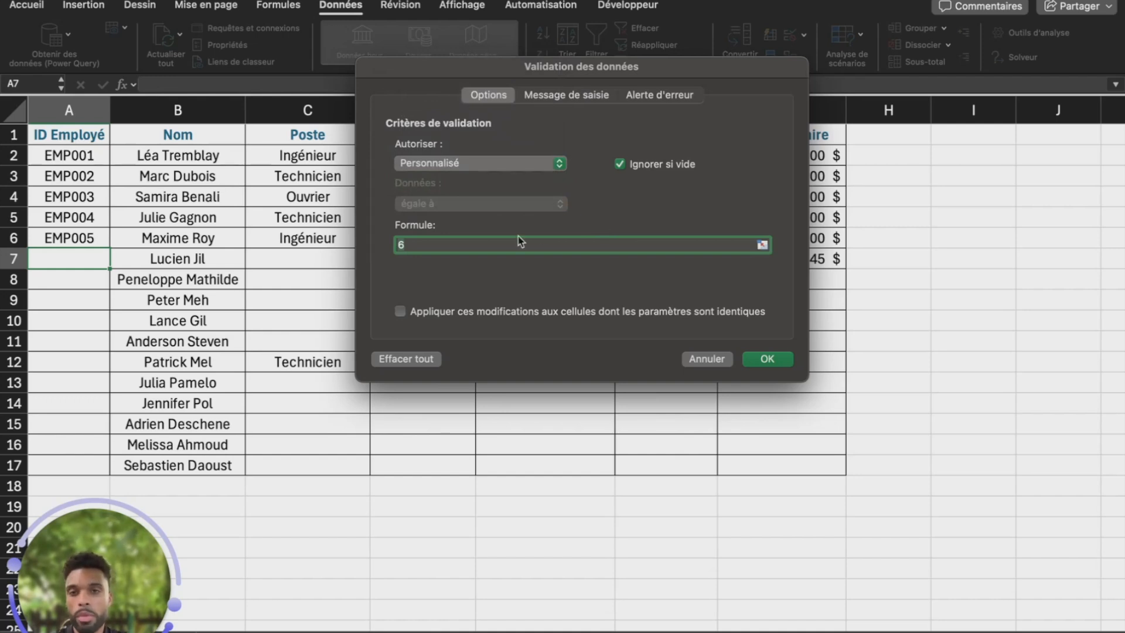
key("BackSpace")
key("super+v")
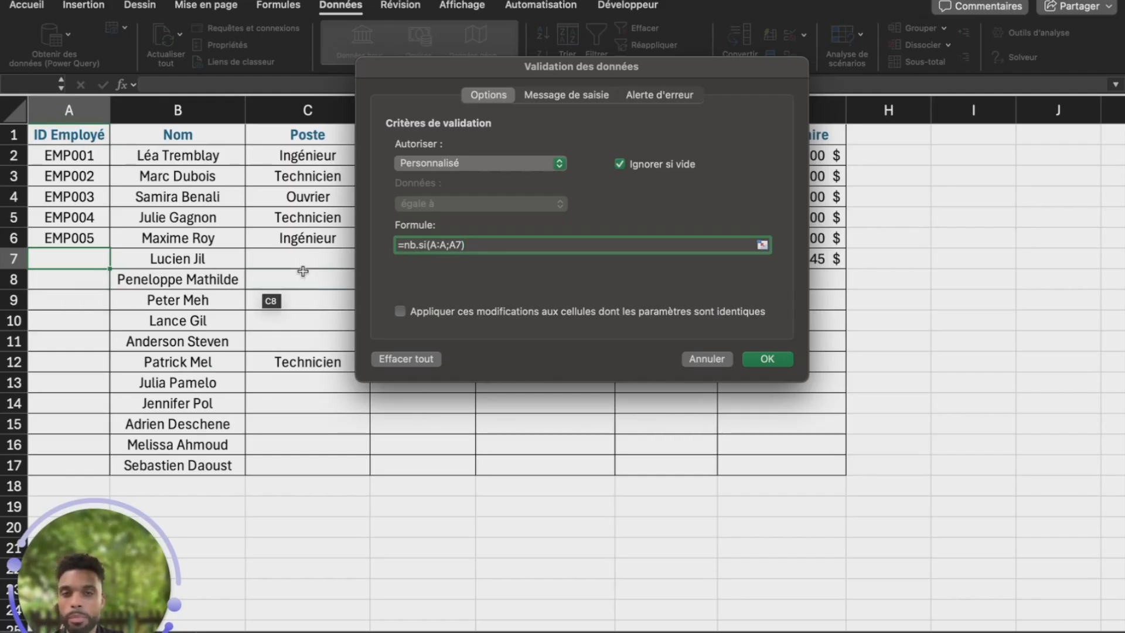
left_click(502, 246)
type("=1")
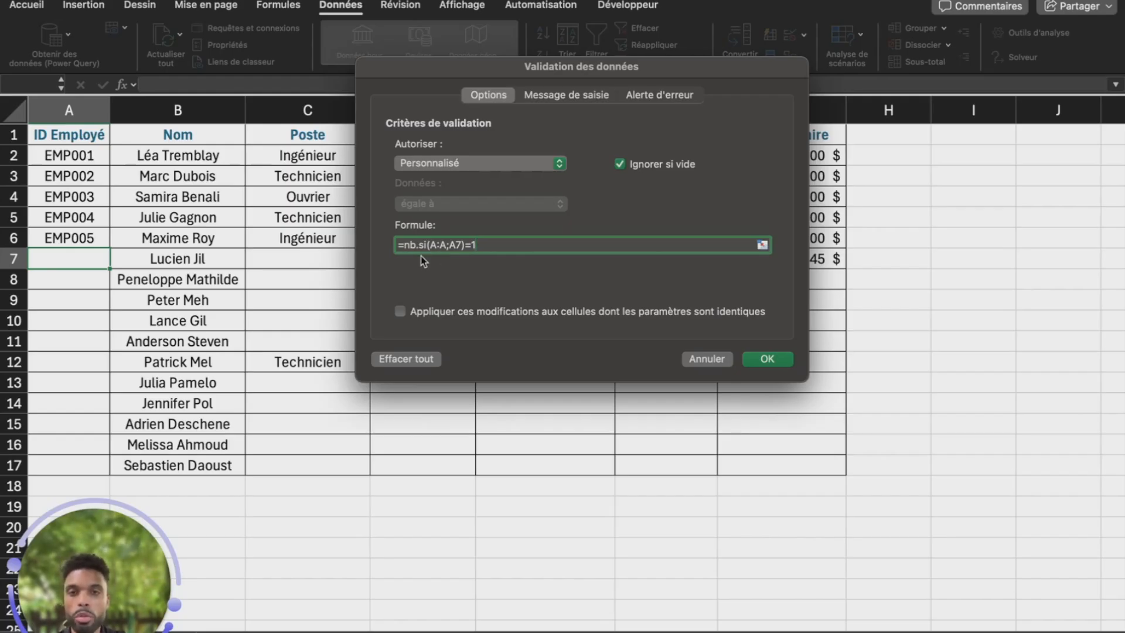
left_click(762, 360)
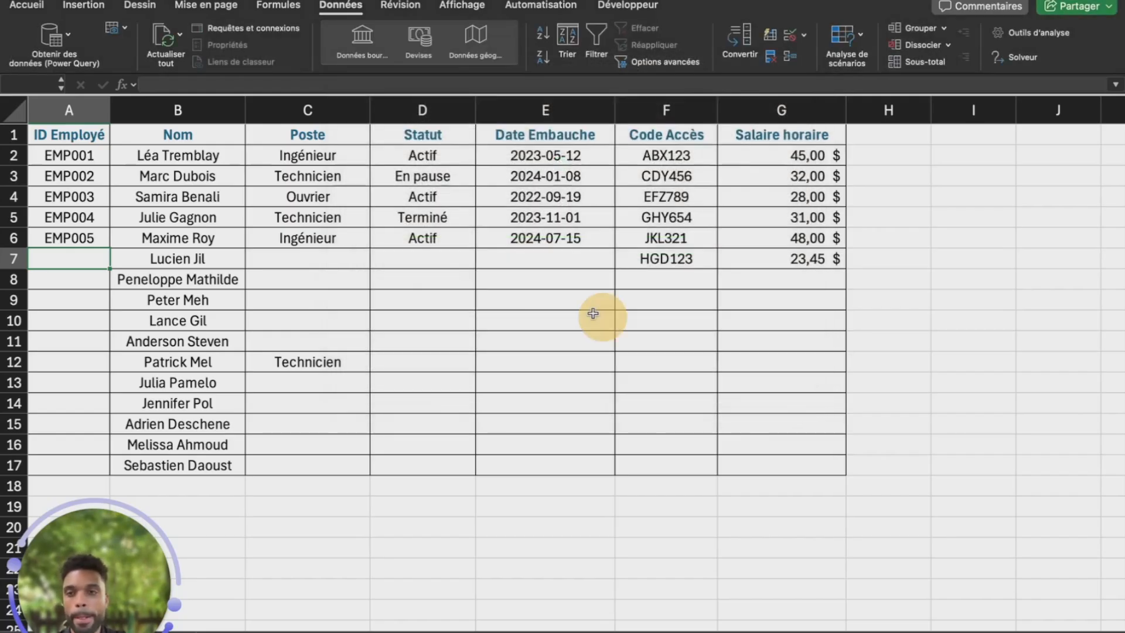
type("EMP")
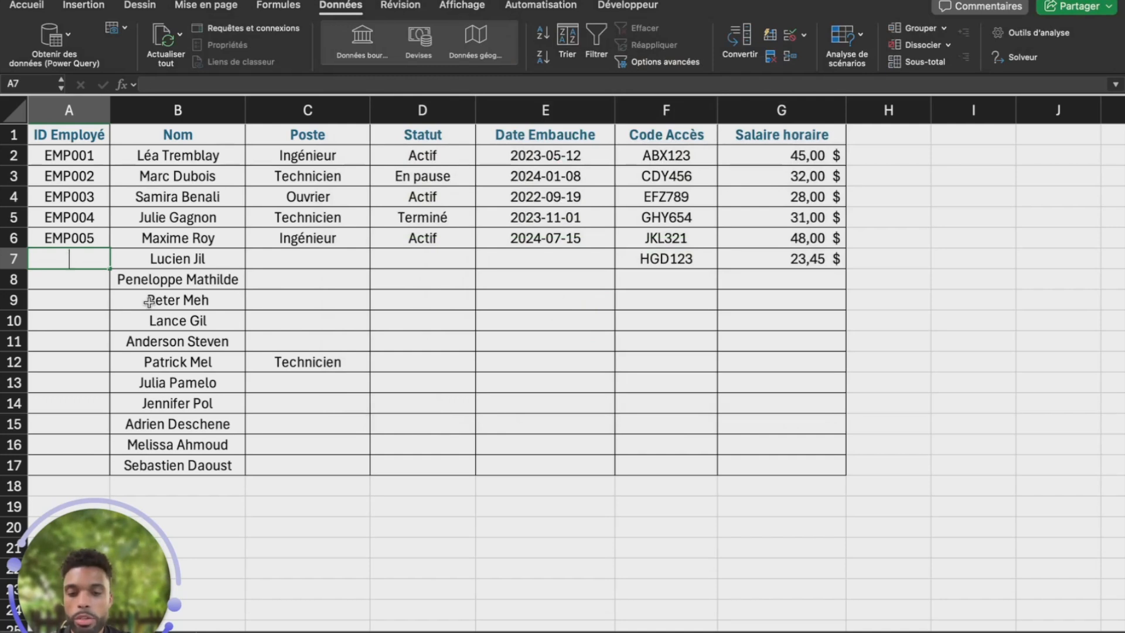
type("00")
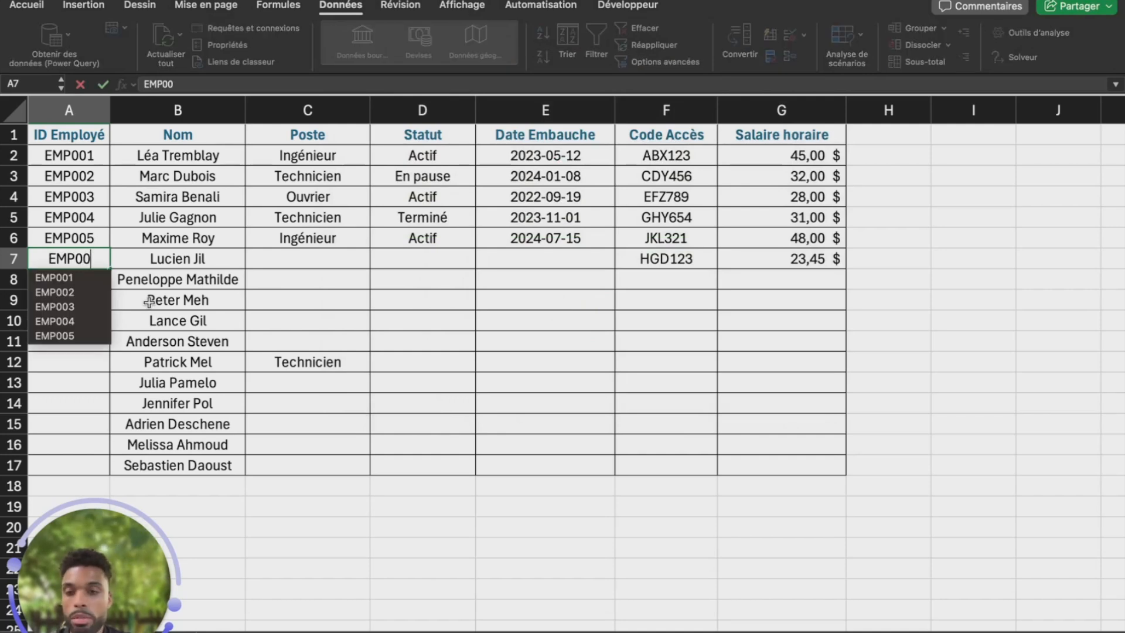
type("1")
key("Return")
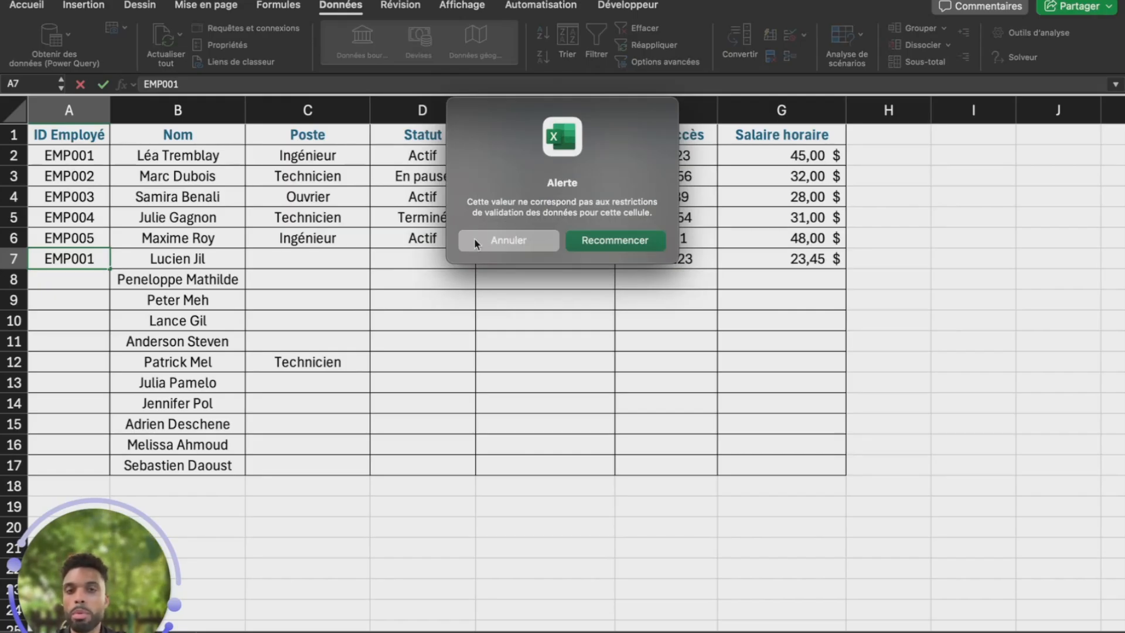
left_click(644, 240)
left_click(220, 86)
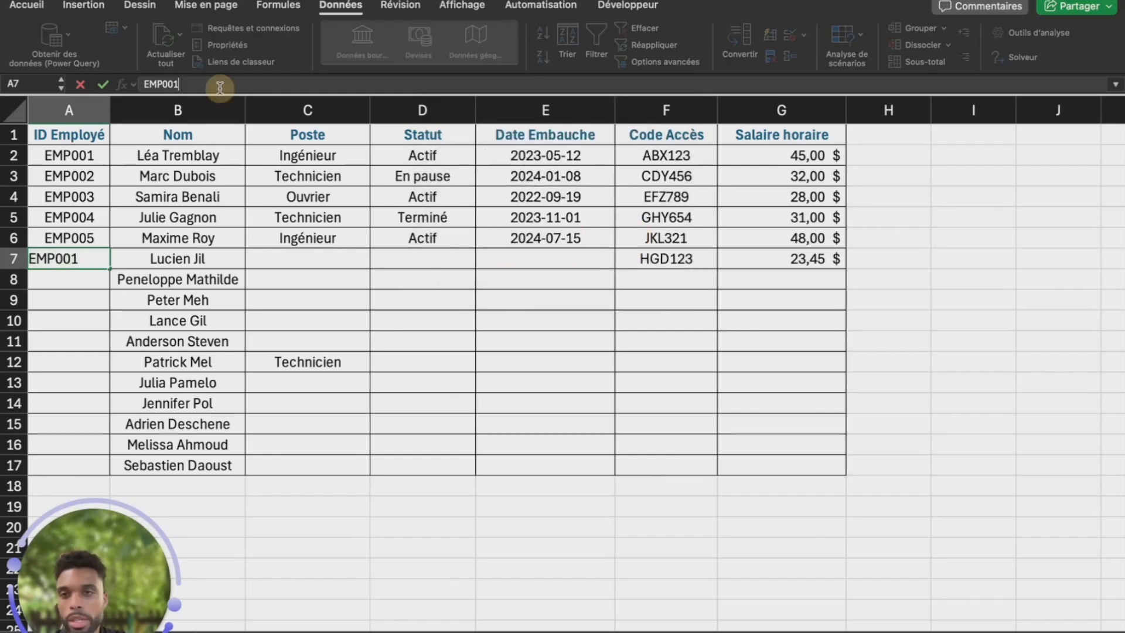
key("BackSpace")
type("8")
key("Return")
left_click(86, 262)
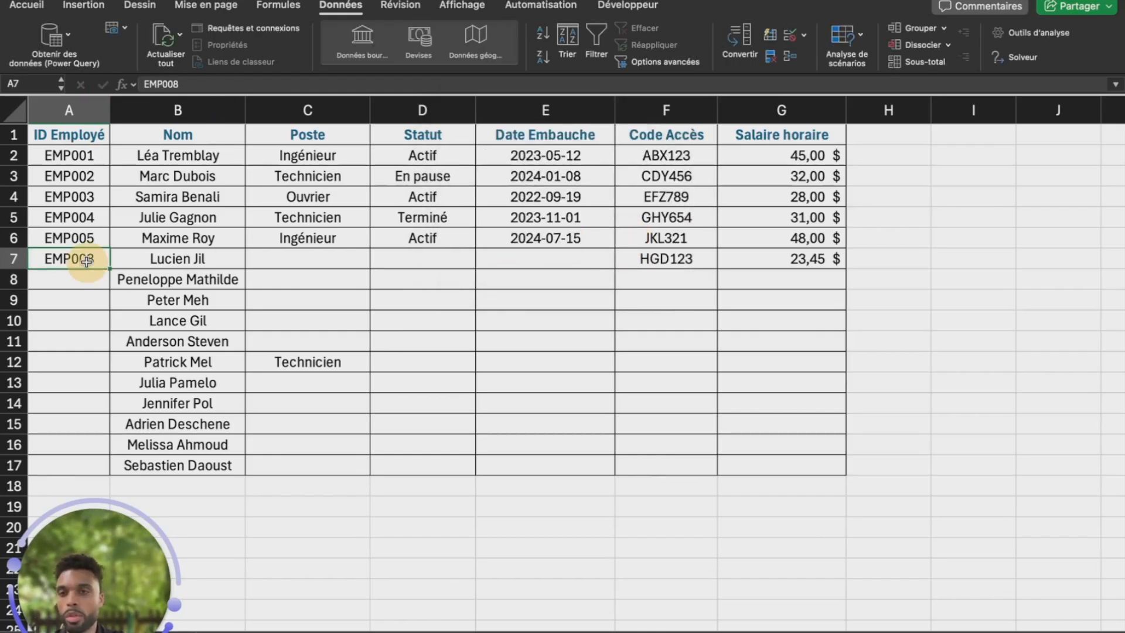
key("Delete")
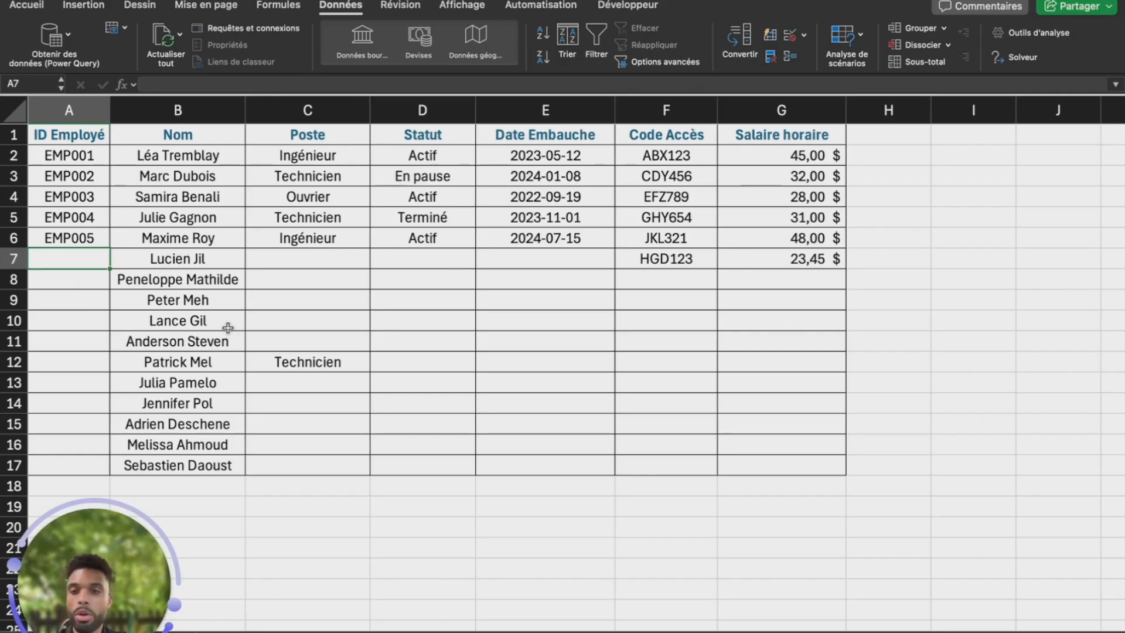
Fill A7's uniqueness rule down to A17 and confirm A9 uses =NB.SI(A:A;A9)=1
left_click_drag(109, 271, 119, 469)
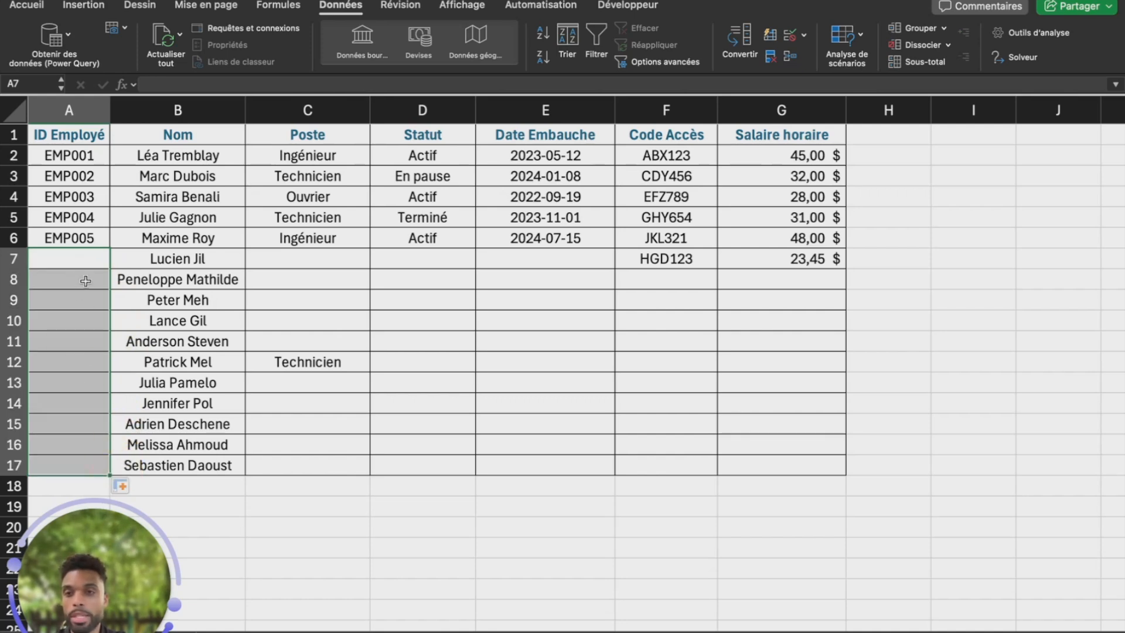
left_click(81, 299)
left_click(790, 32)
left_click(496, 245)
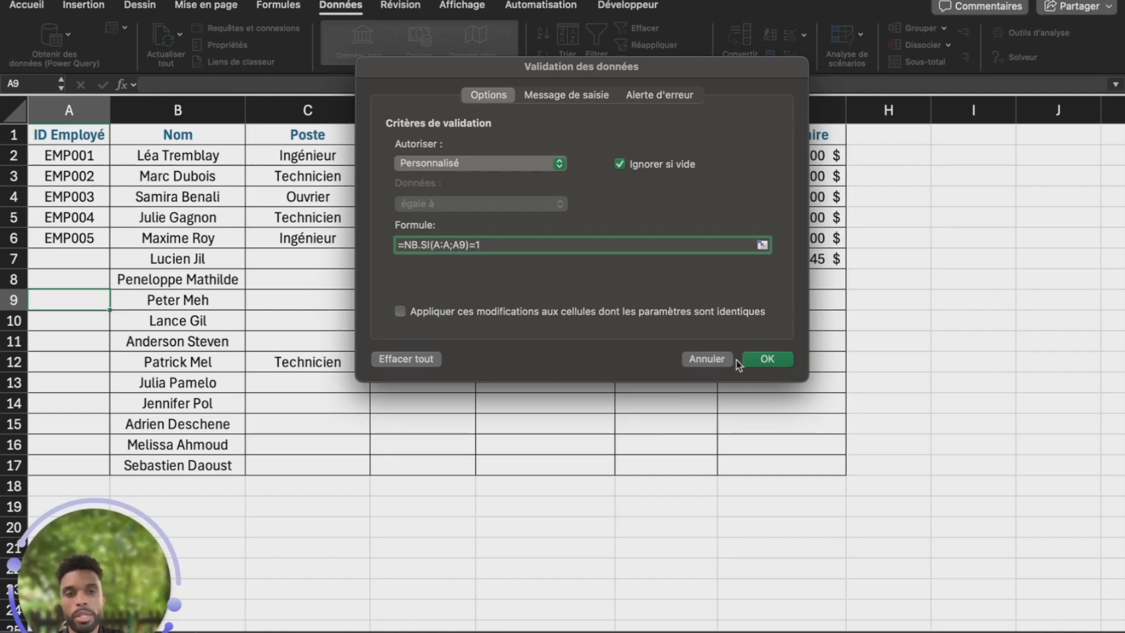
left_click(763, 360)
type("EMP00")
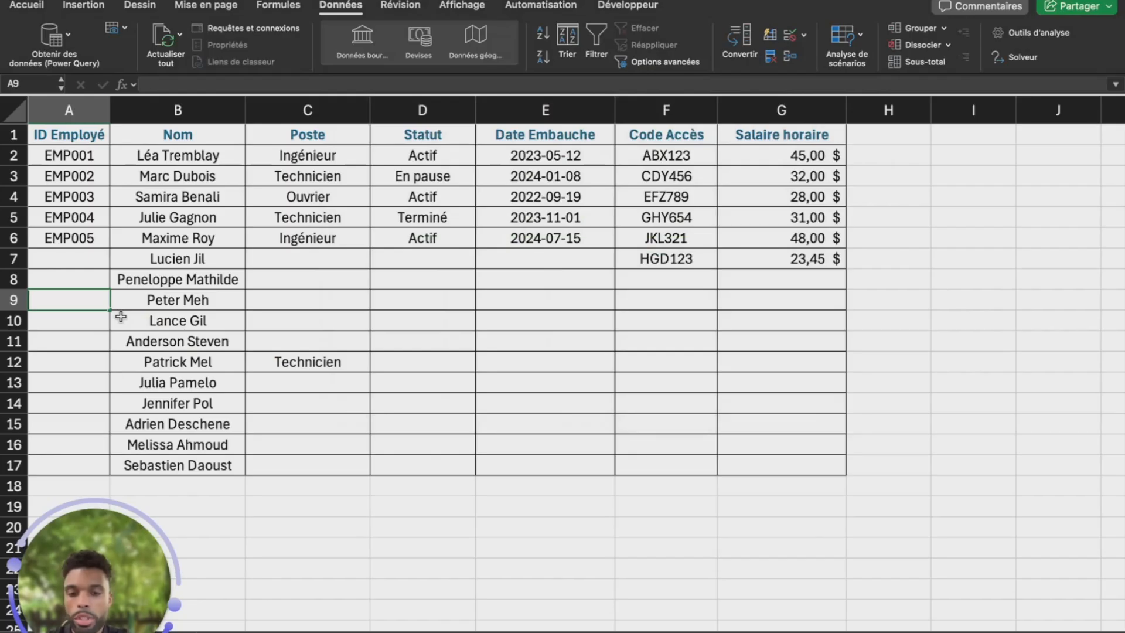
type("2")
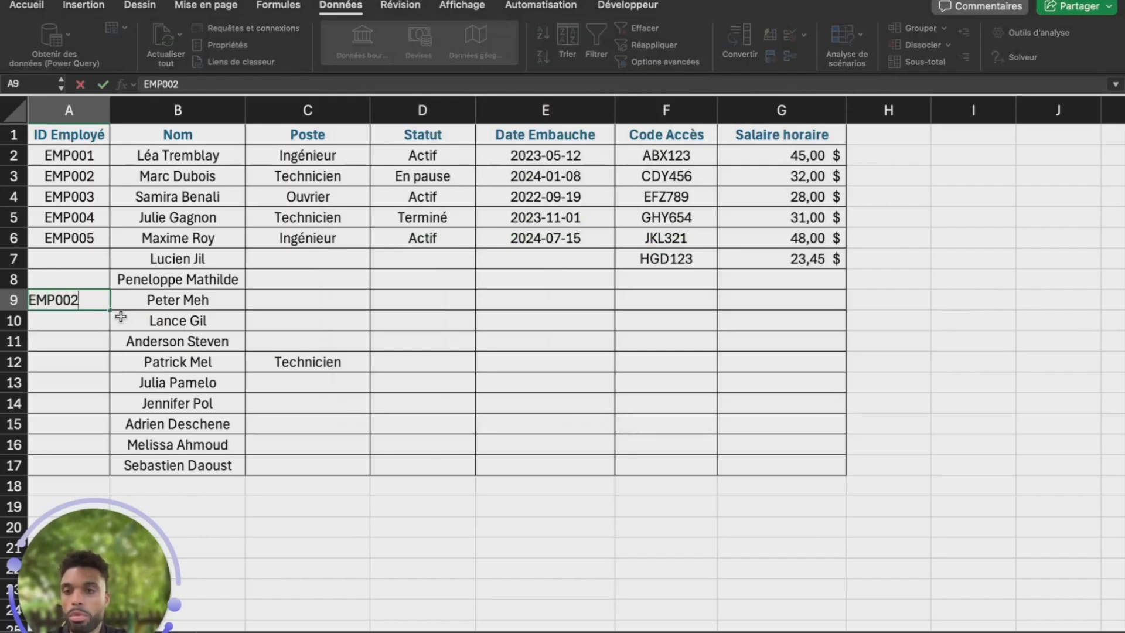
Try the duplicate ID EMP002 in A9, then correct it to EMP009
key("Return")
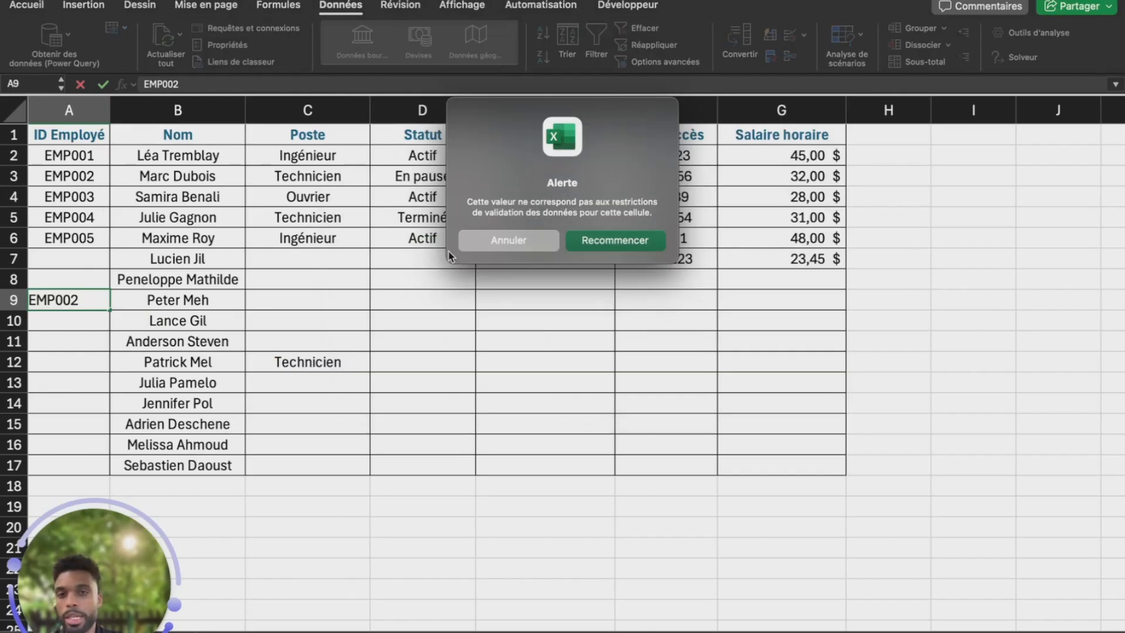
left_click(601, 241)
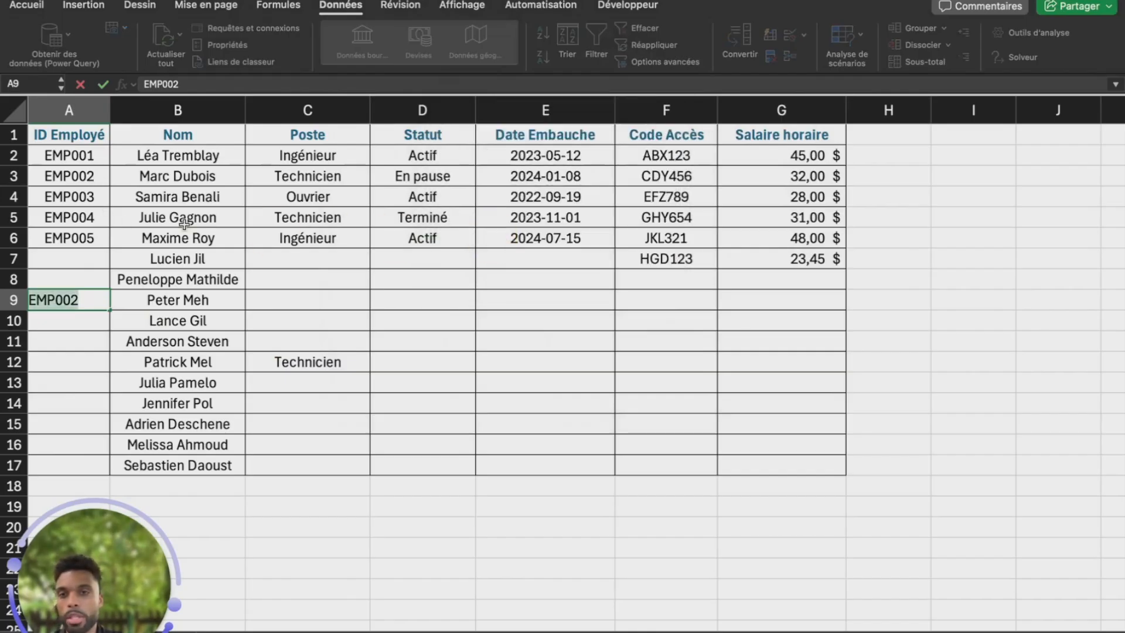
left_click(201, 84)
key("BackSpace")
type("9")
key("Return")
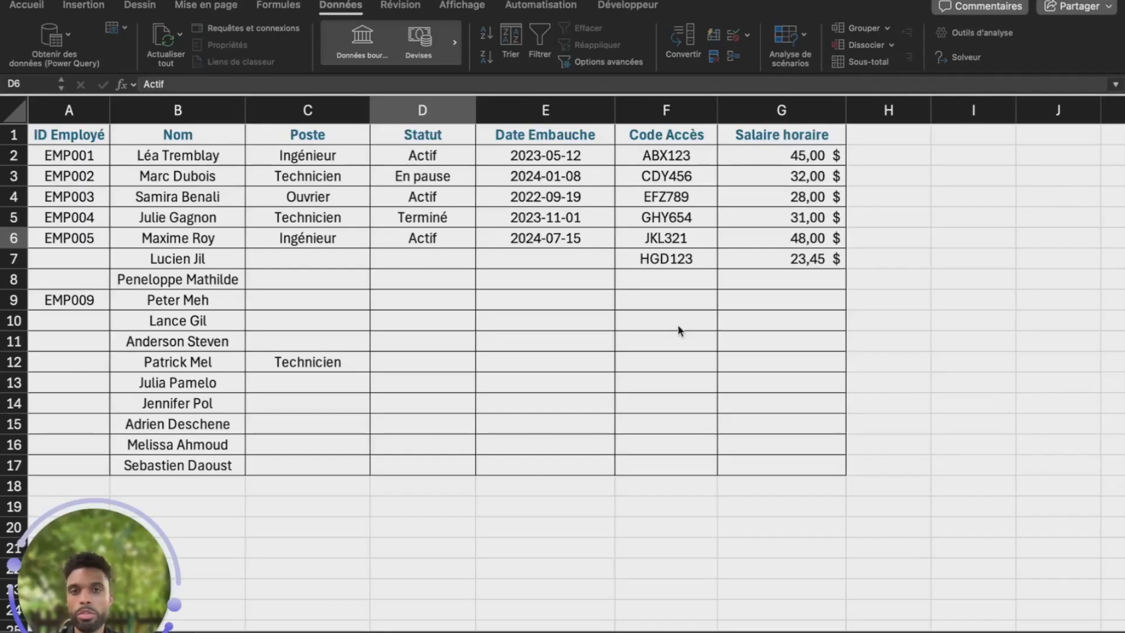
Select the Poste range C7:C17 after checking the input hint on C8
left_click(679, 327)
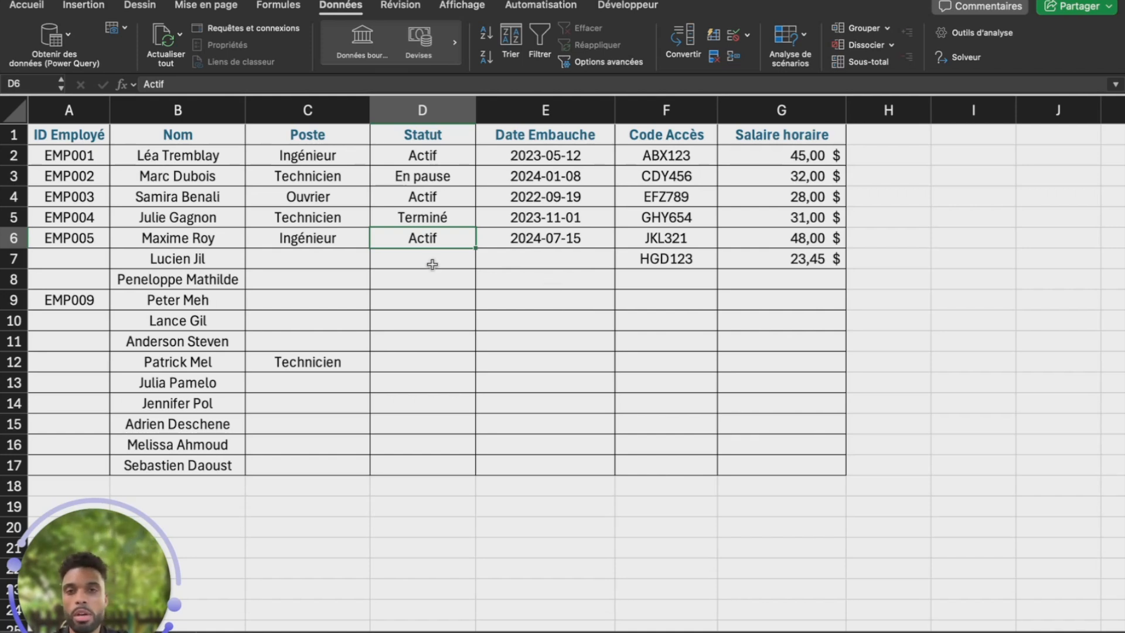
left_click(310, 279)
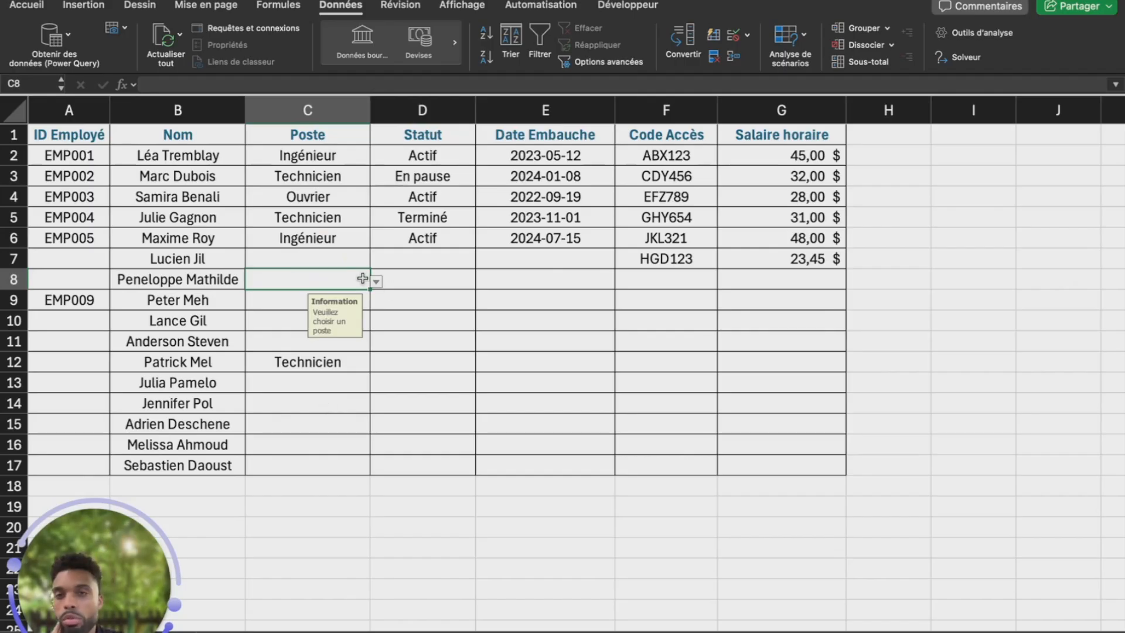
left_click_drag(334, 254, 373, 458)
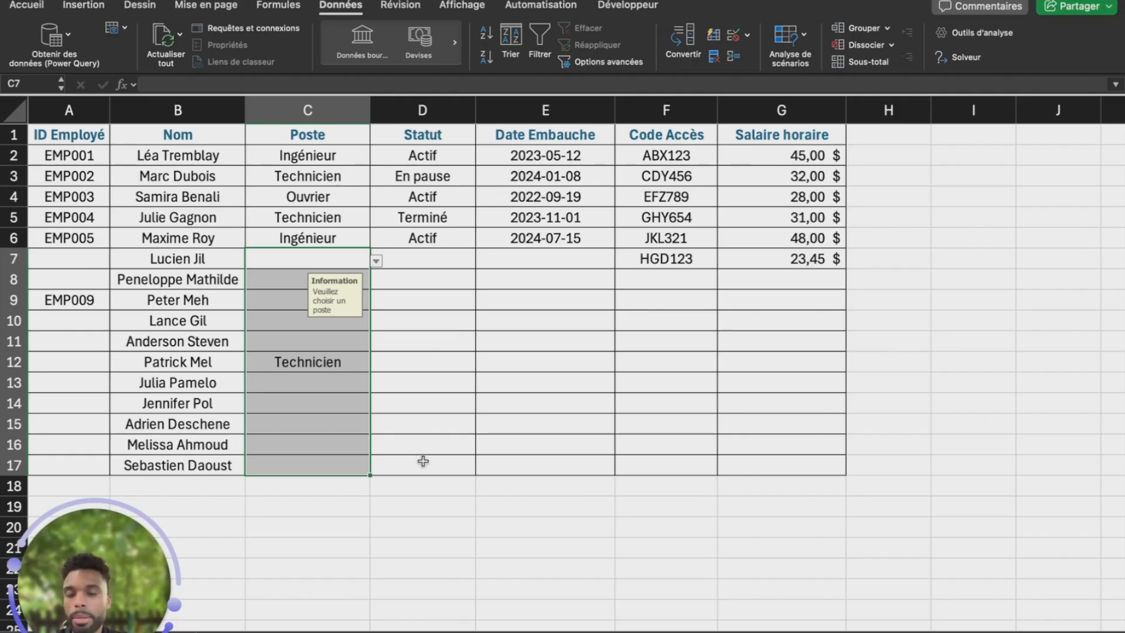
Uncheck Verrouillé in Format de cellule so Poste cells C7:C17 become unlocked
right_click(333, 393)
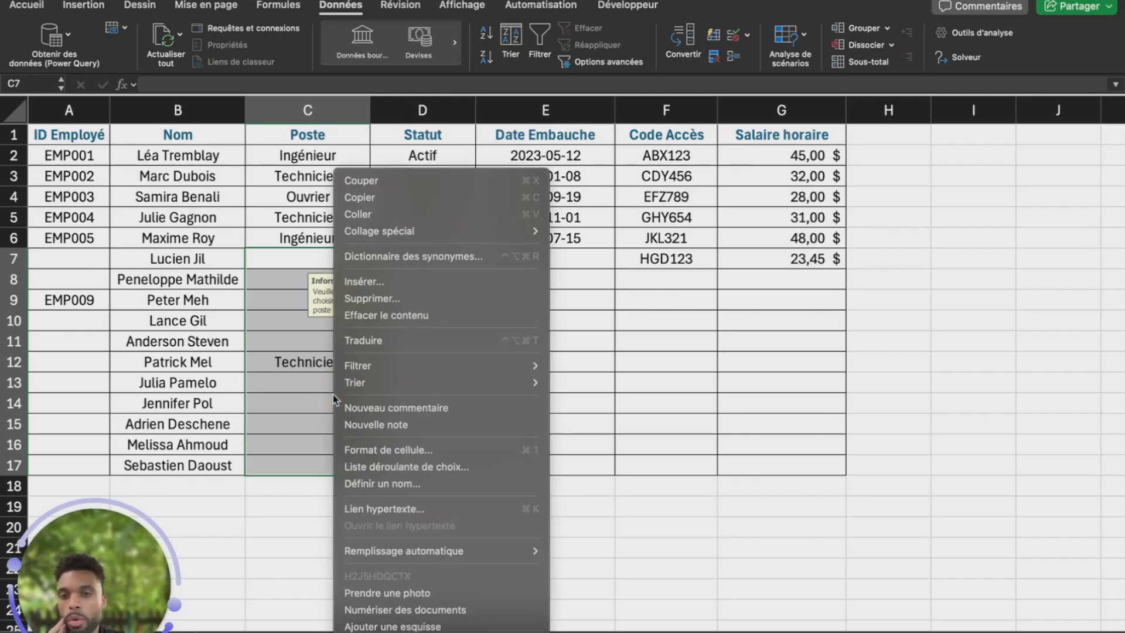
left_click(441, 449)
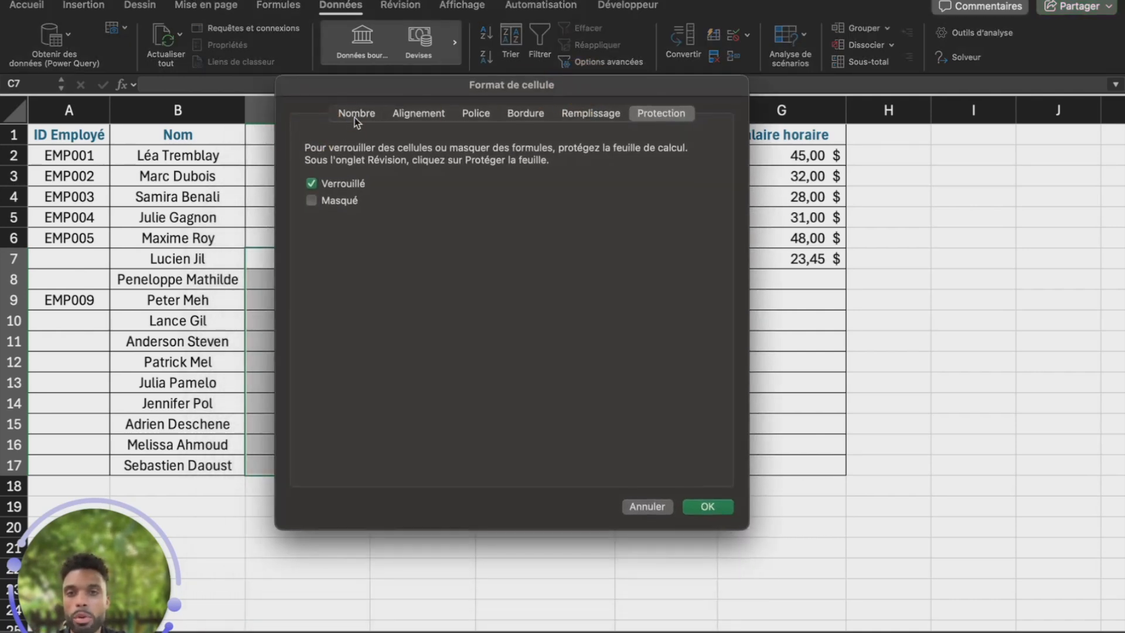
left_click(356, 114)
left_click(667, 114)
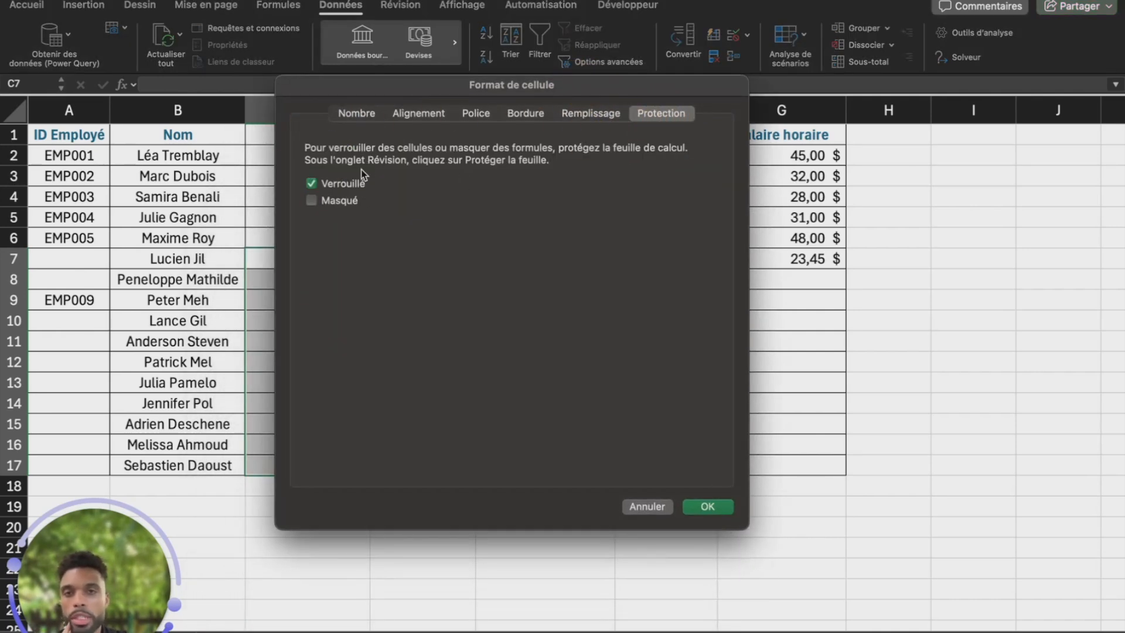
left_click(316, 185)
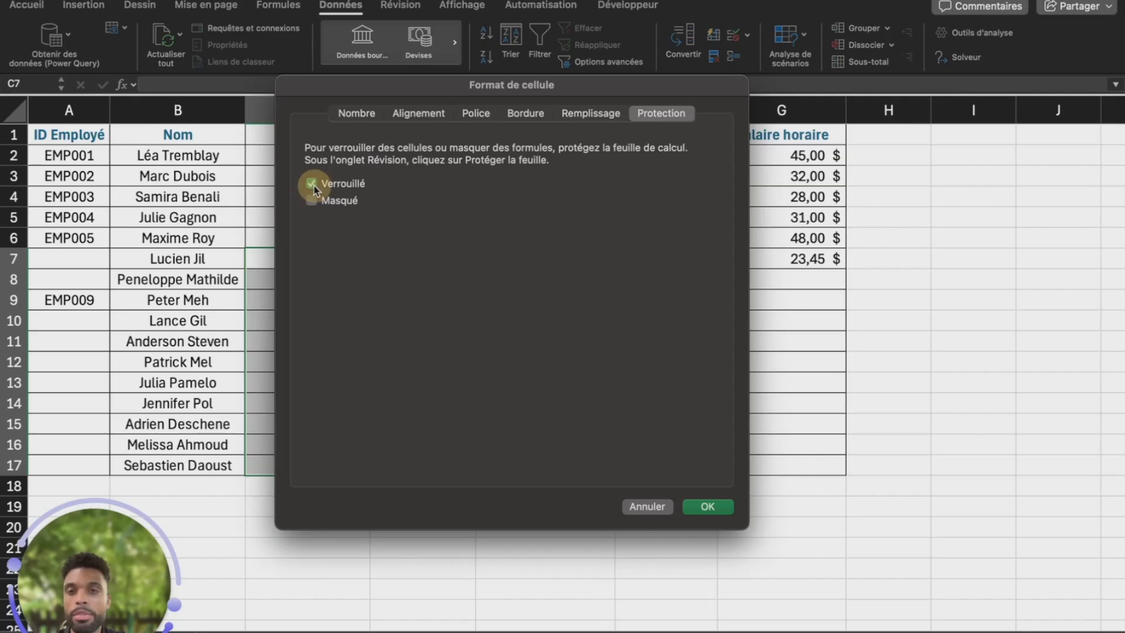
left_click(708, 507)
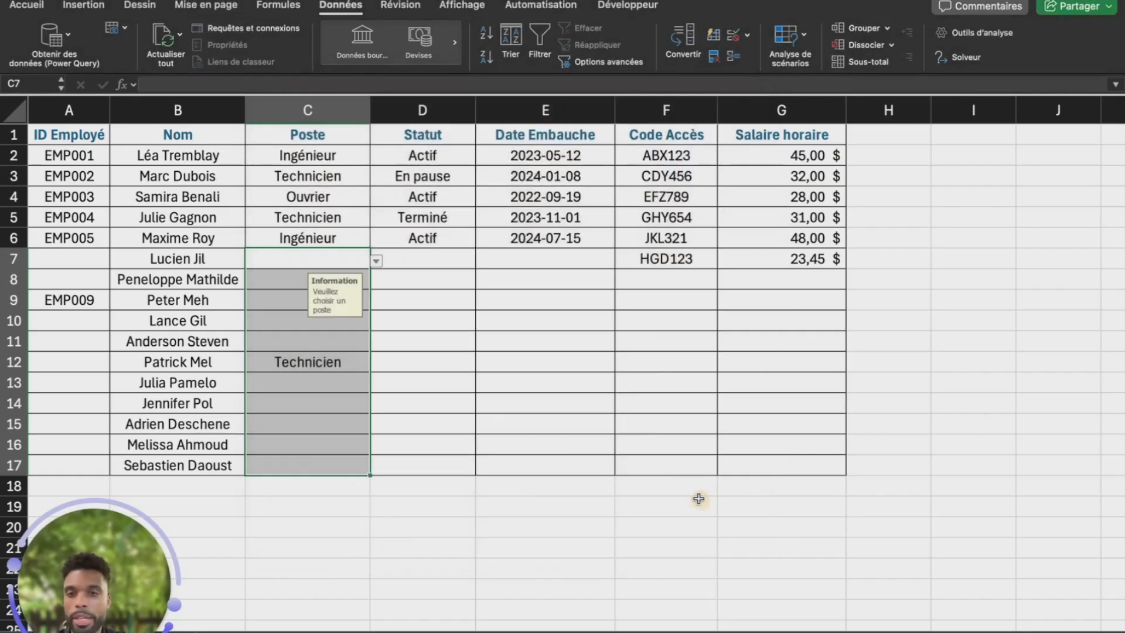
Deselect the range, then select cell C10 and move to D17
left_click(427, 357)
left_click(343, 323)
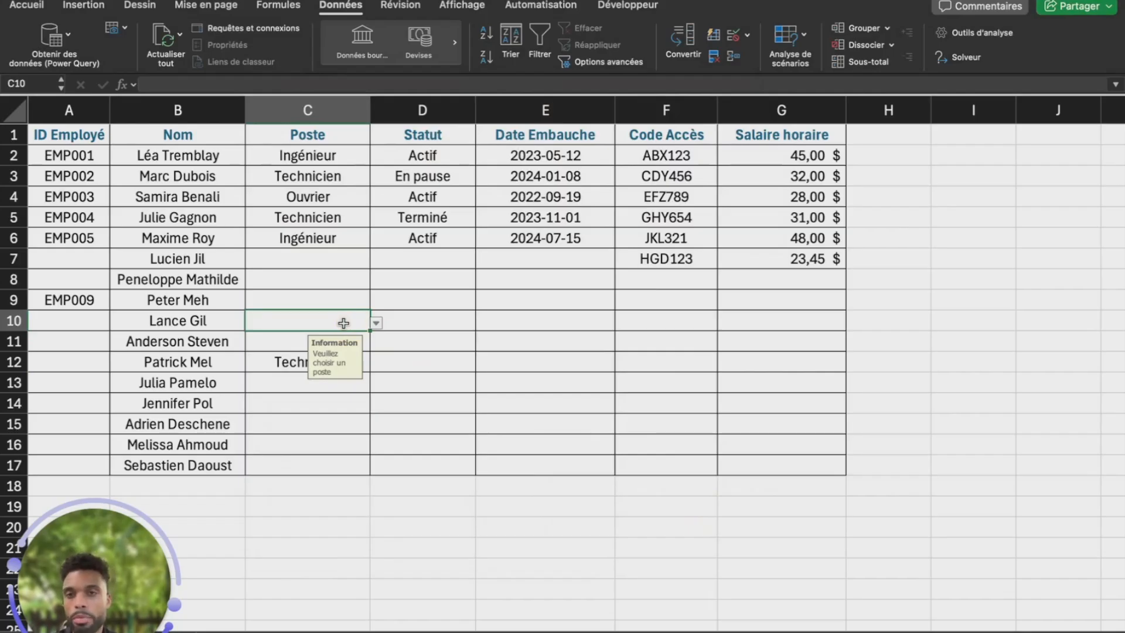
left_click(468, 459)
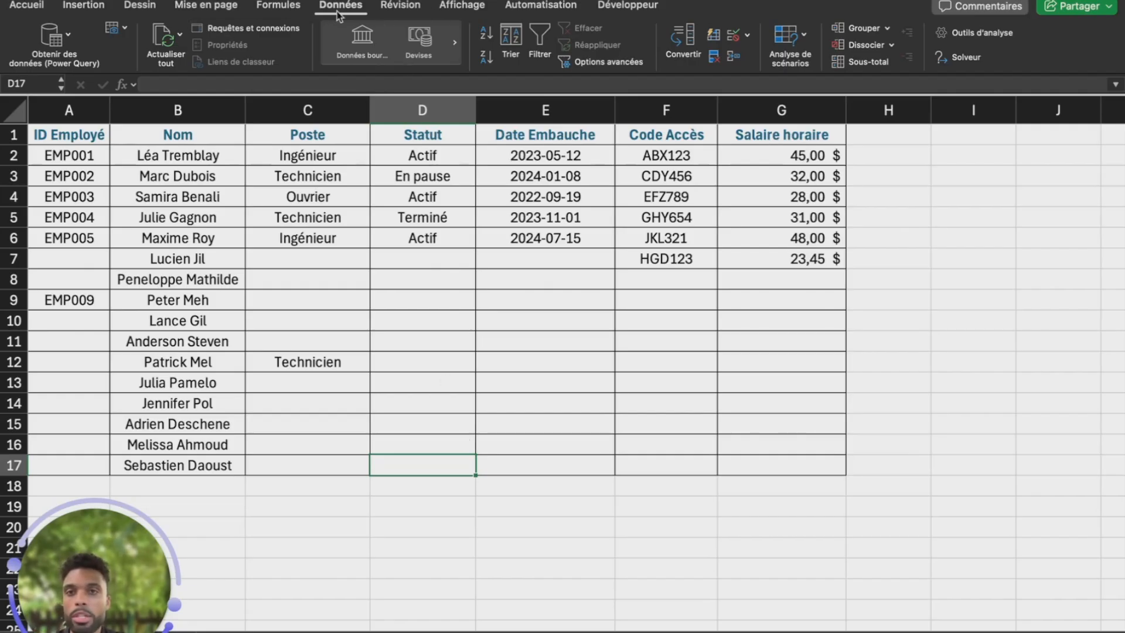
Protect the sheet without a password, allowing only 'Sélectionner les cellules déverrouillées'
left_click(398, 12)
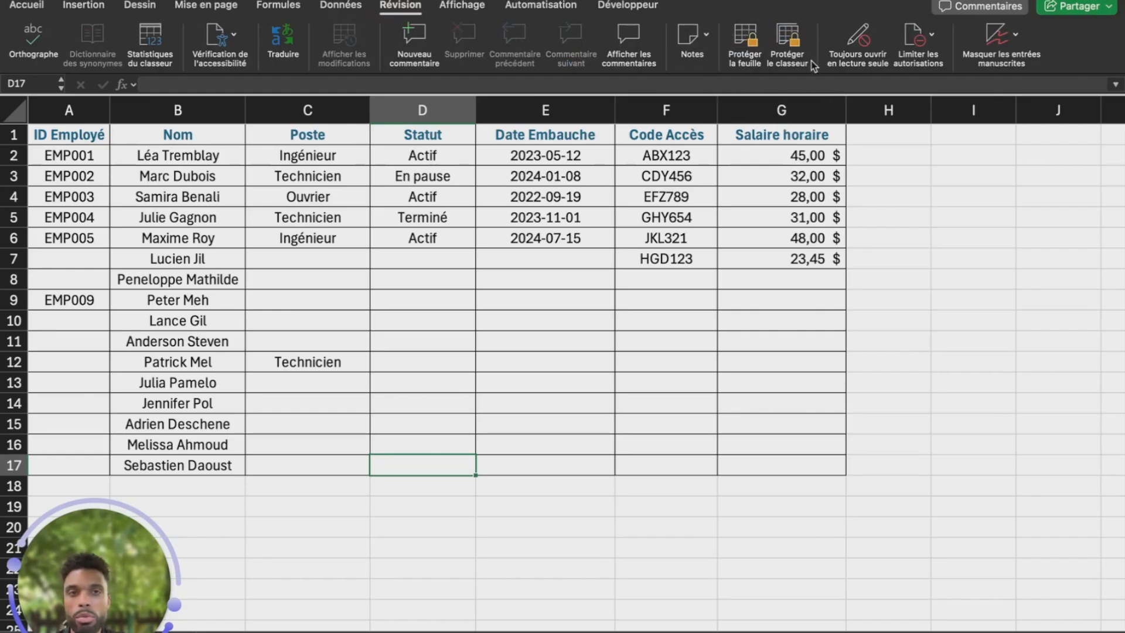
left_click(763, 64)
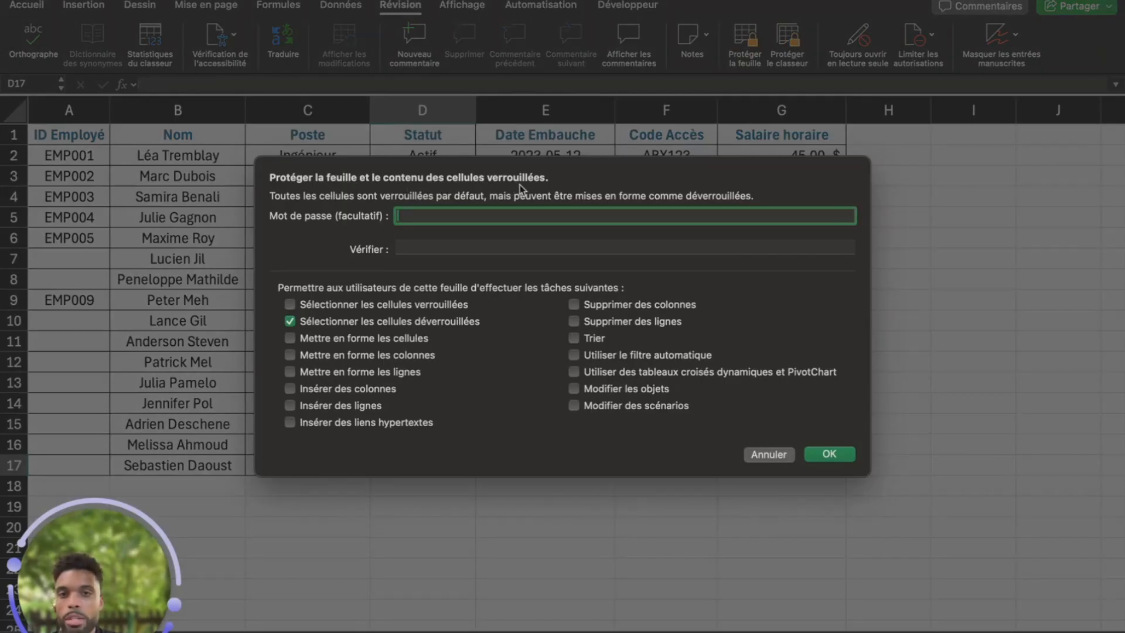
left_click(290, 305)
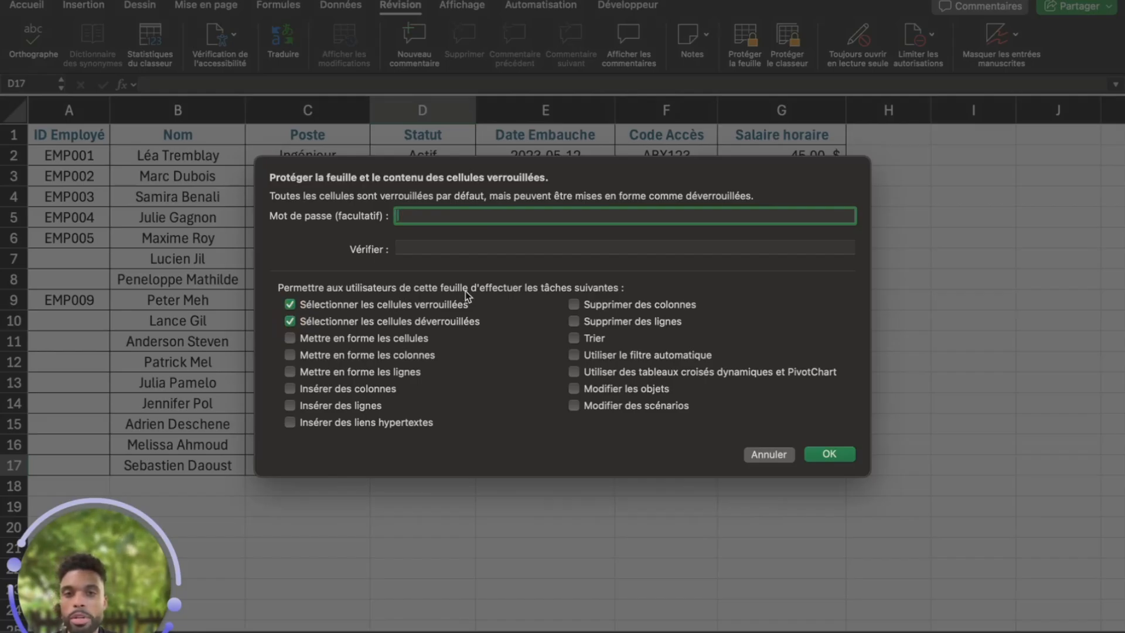
left_click(290, 305)
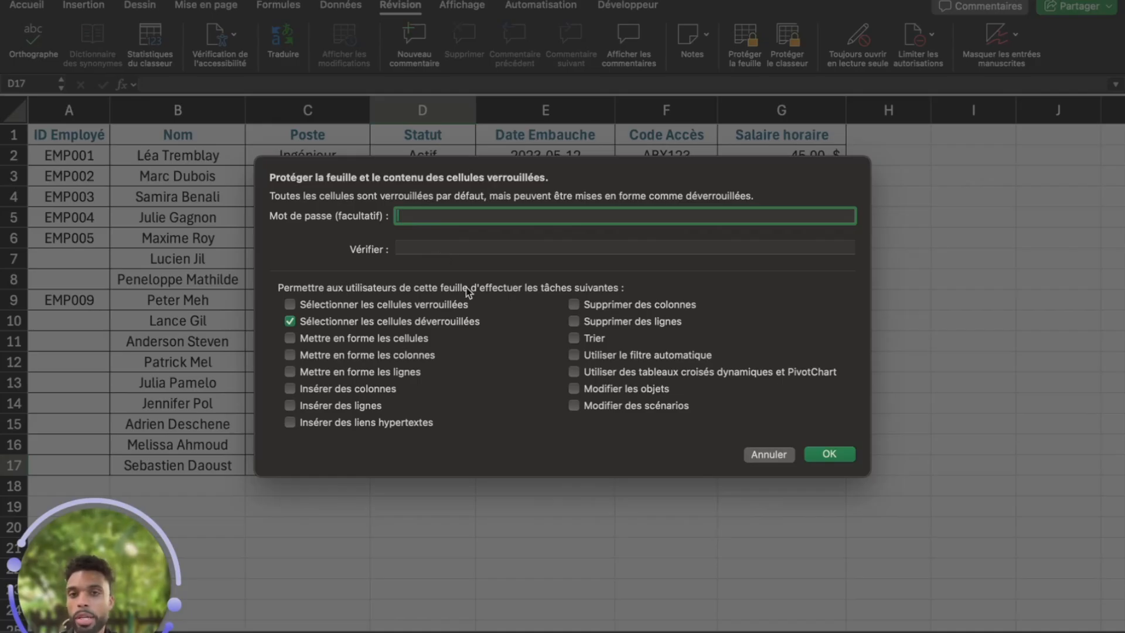
left_click(829, 454)
Try selecting and editing several locked cells to confirm they're blocked
left_click(455, 313)
left_click(526, 315)
left_click(582, 352)
left_click(673, 329)
left_click(687, 341)
double_click(779, 327)
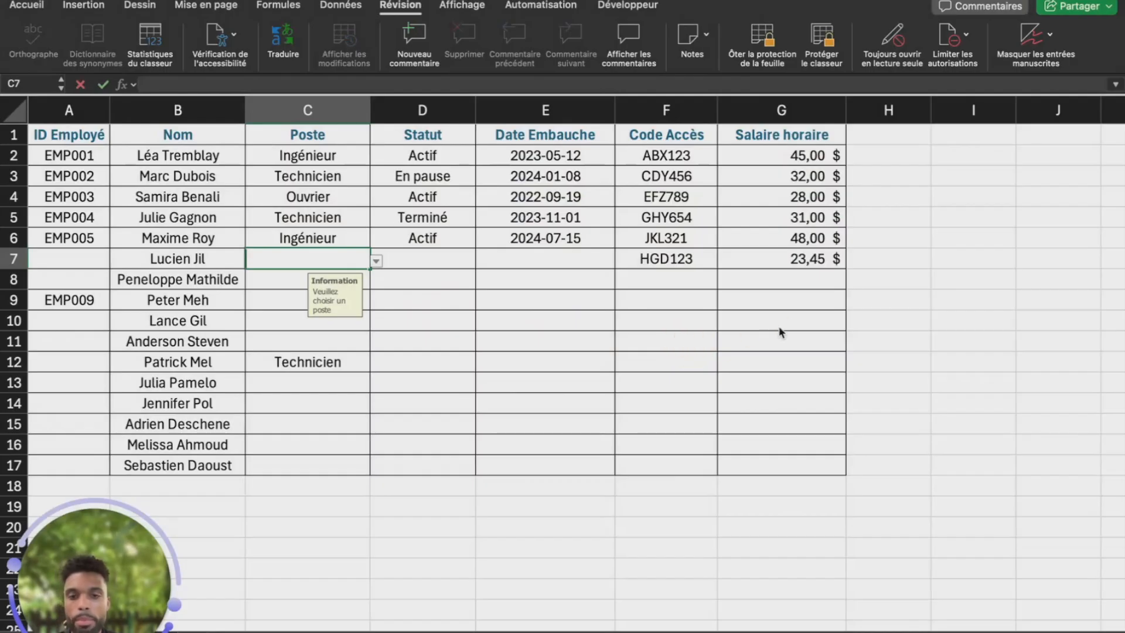
Confirm two more locked cells are blocked, then choose Architecte for C15 from its dropdown
left_click(677, 304)
left_click(467, 373)
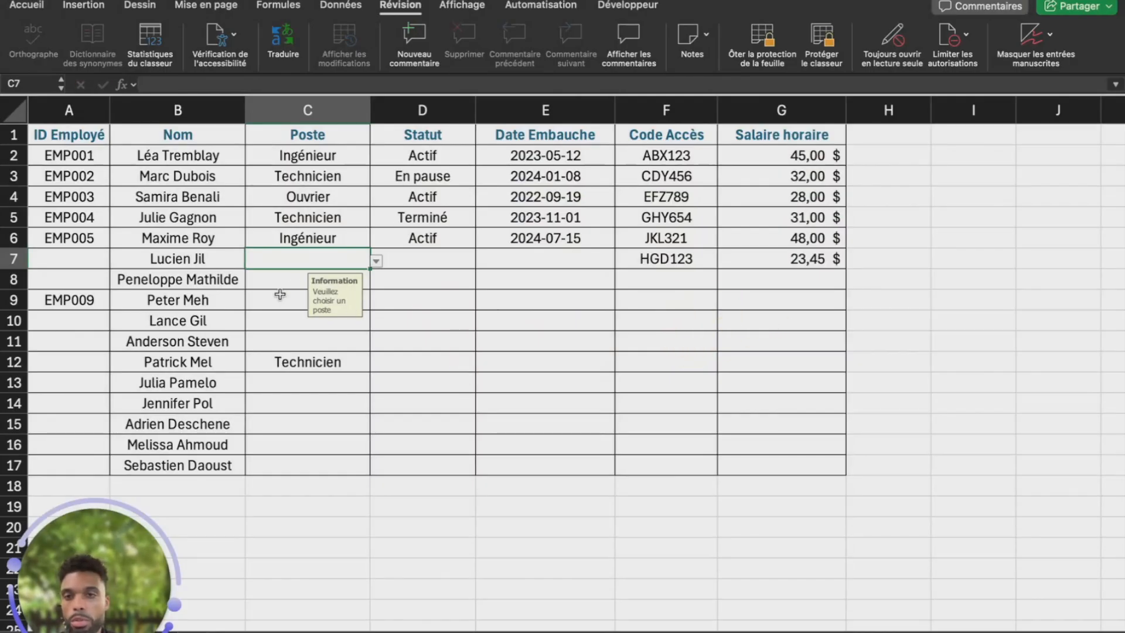
left_click(301, 428)
left_click(376, 426)
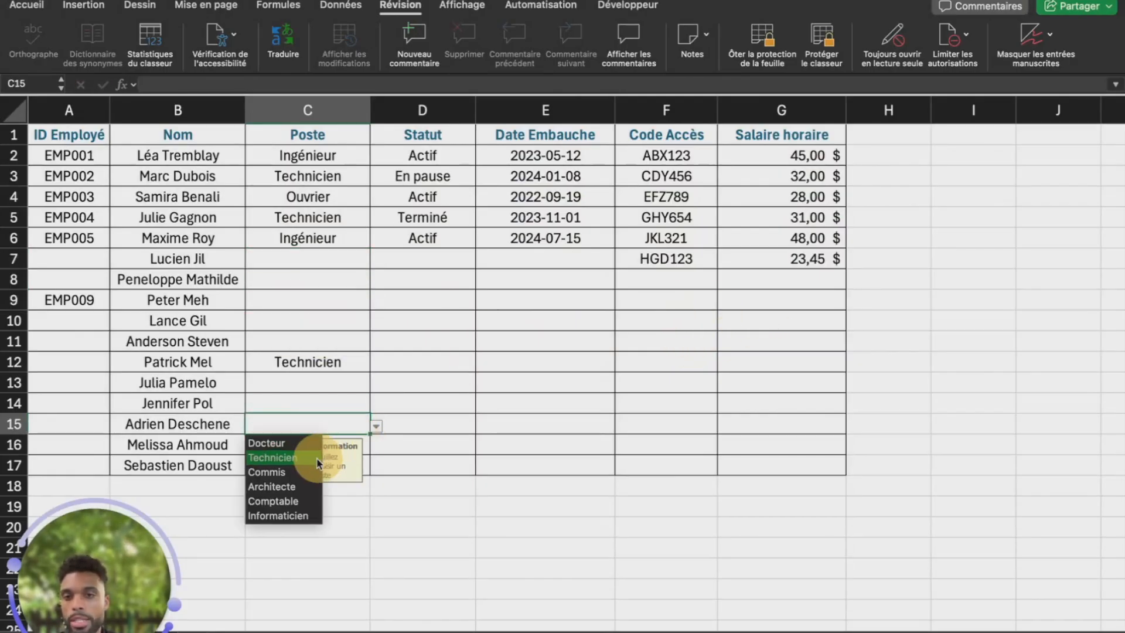
left_click(282, 486)
Test an invalid job title 'ajbfejbskjw' in C10, then cancel after the validation error
left_click(309, 320)
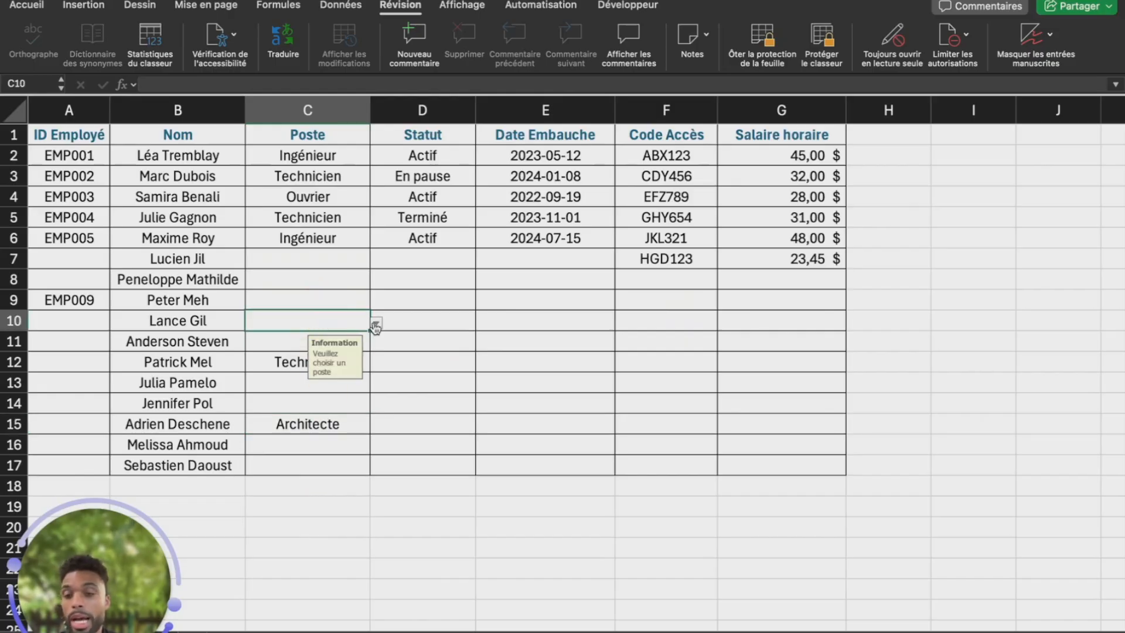
type("ajbfejbskjw")
key("Return")
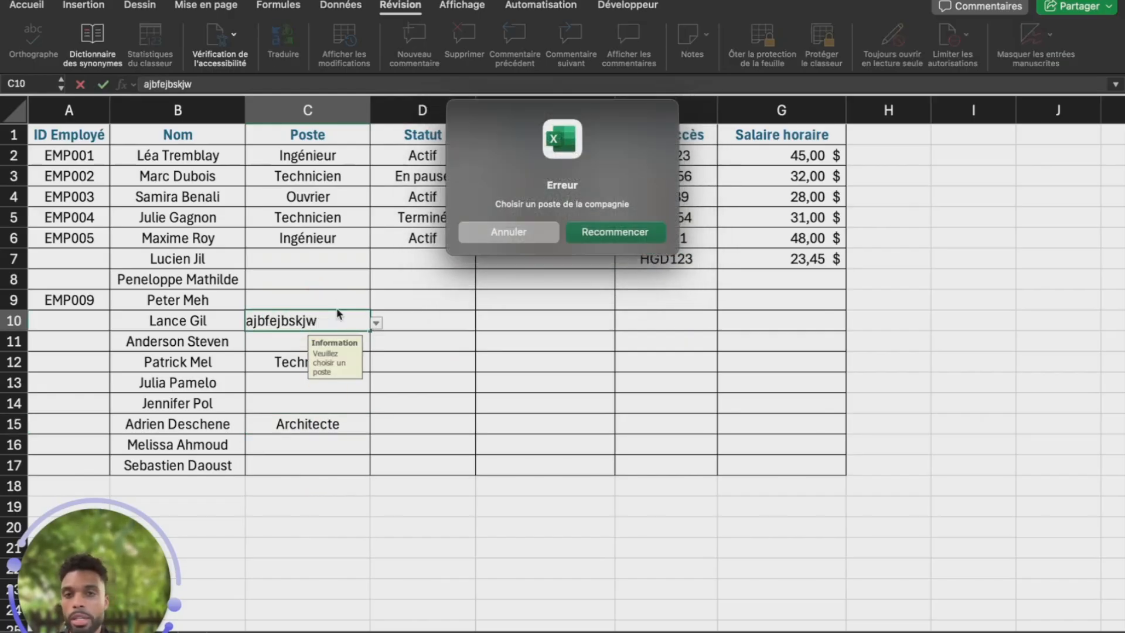
left_click(614, 231)
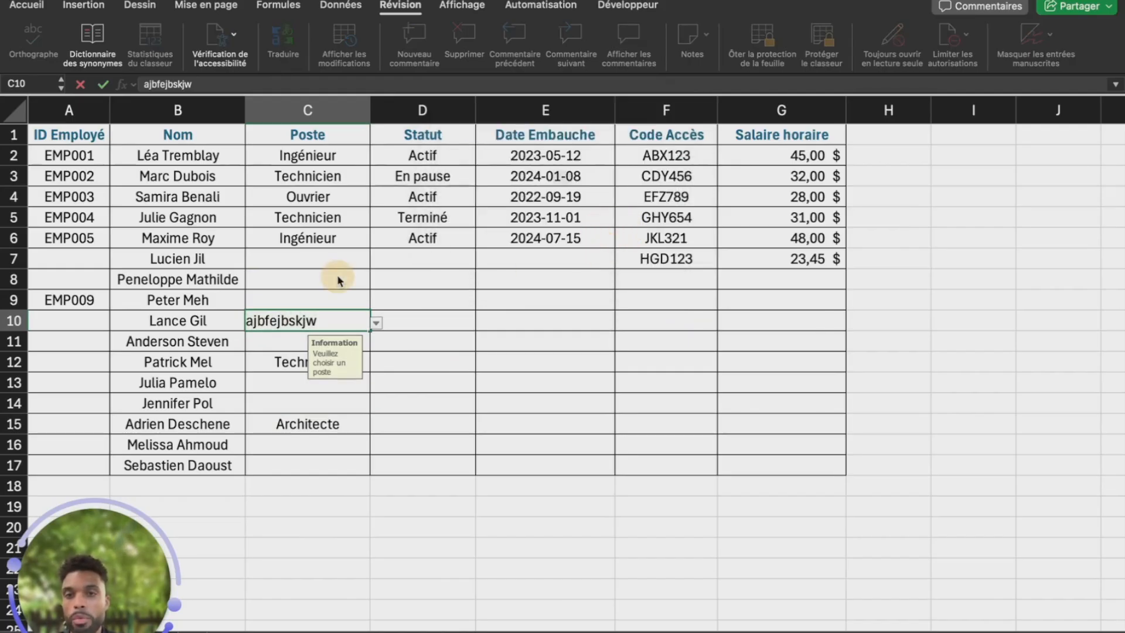
key("Return")
left_click(541, 232)
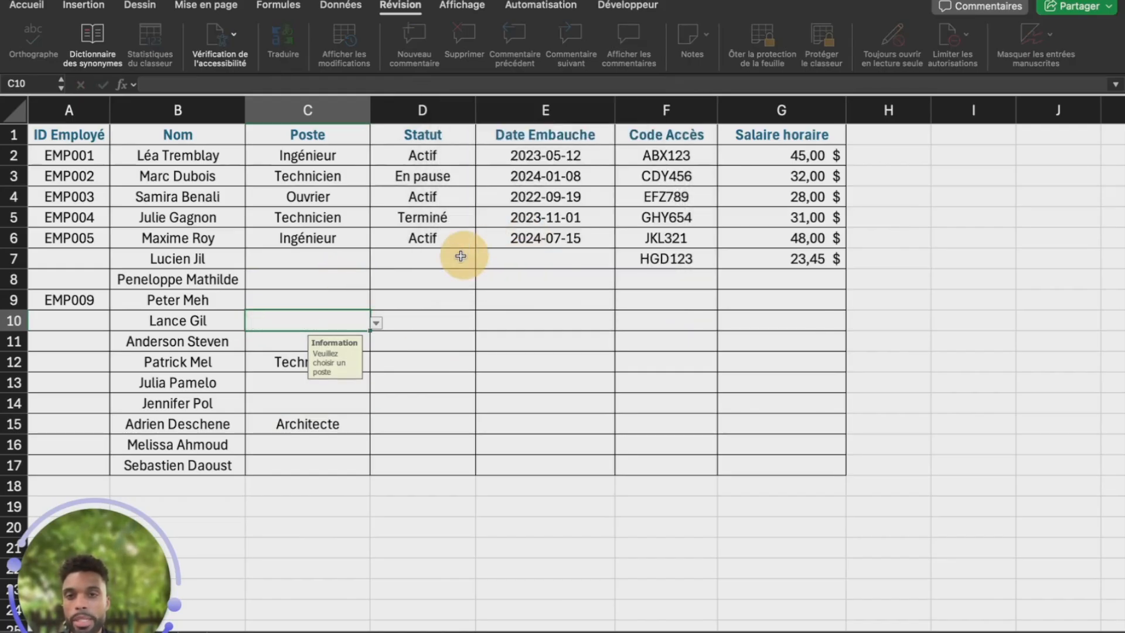
Pick Comptable for C10 and Architecte for C7, then unprotect the sheet
left_click(376, 323)
left_click(282, 397)
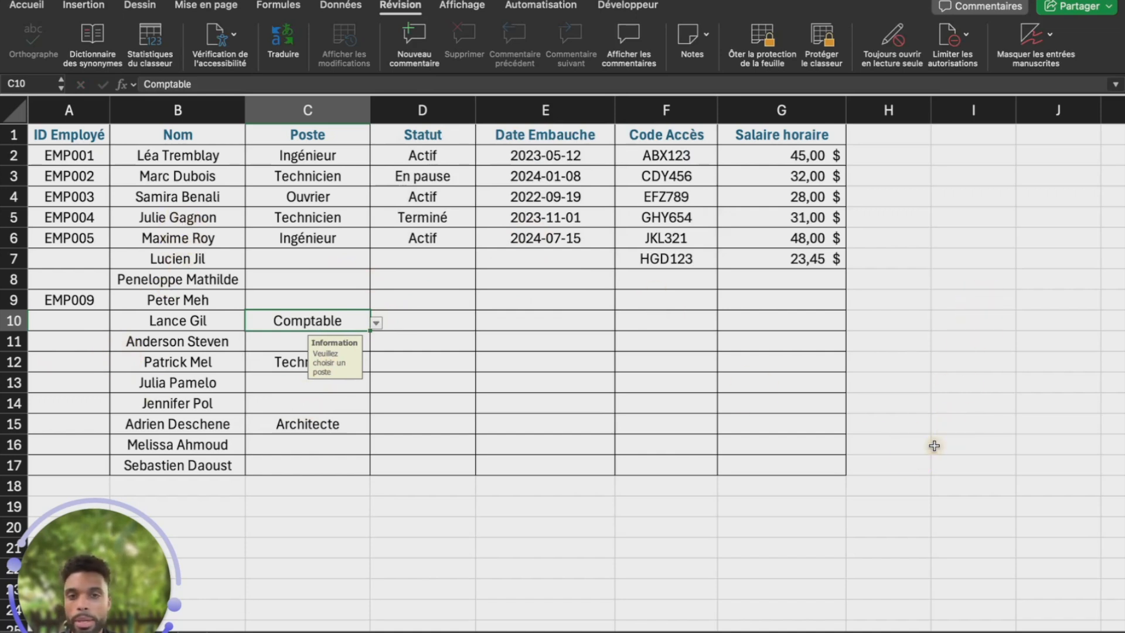
left_click(315, 259)
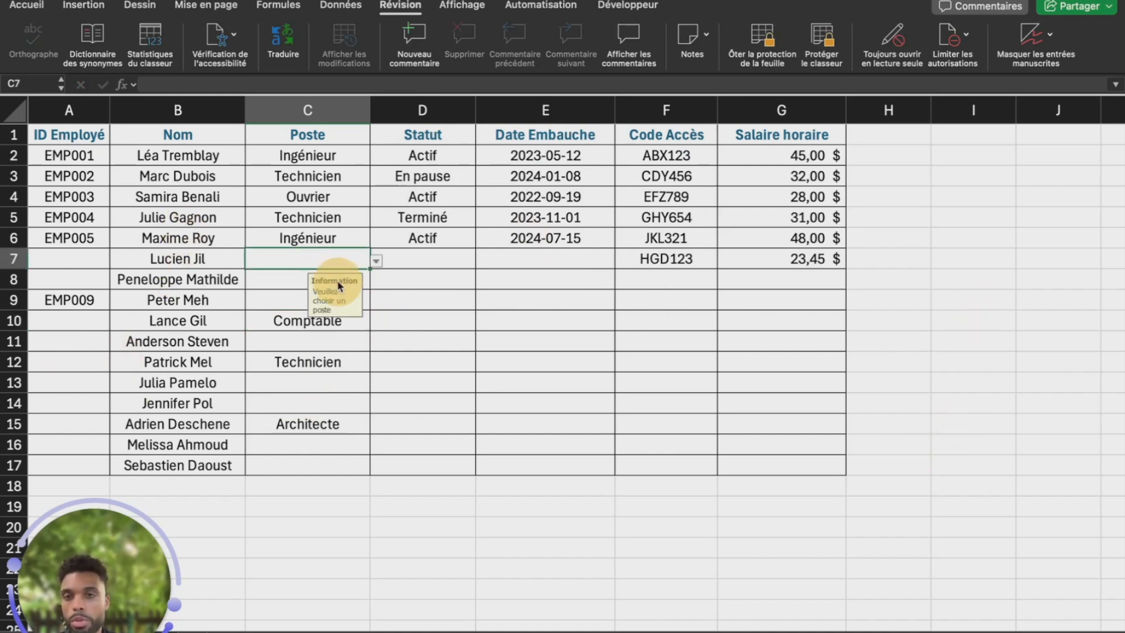
left_click(376, 261)
left_click(297, 321)
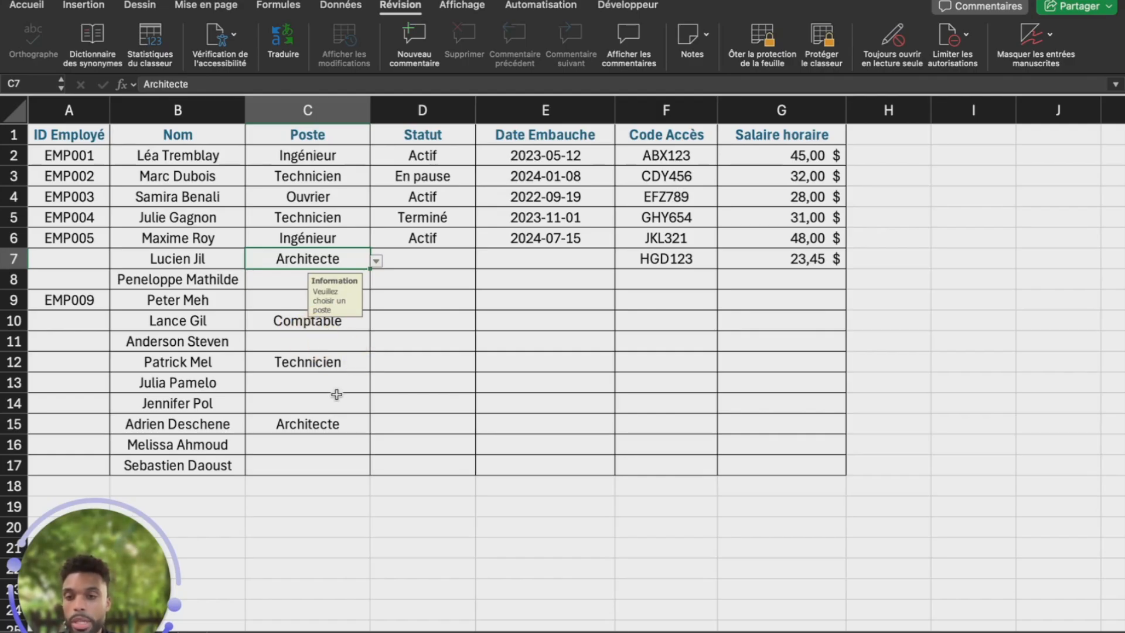
left_click(318, 398)
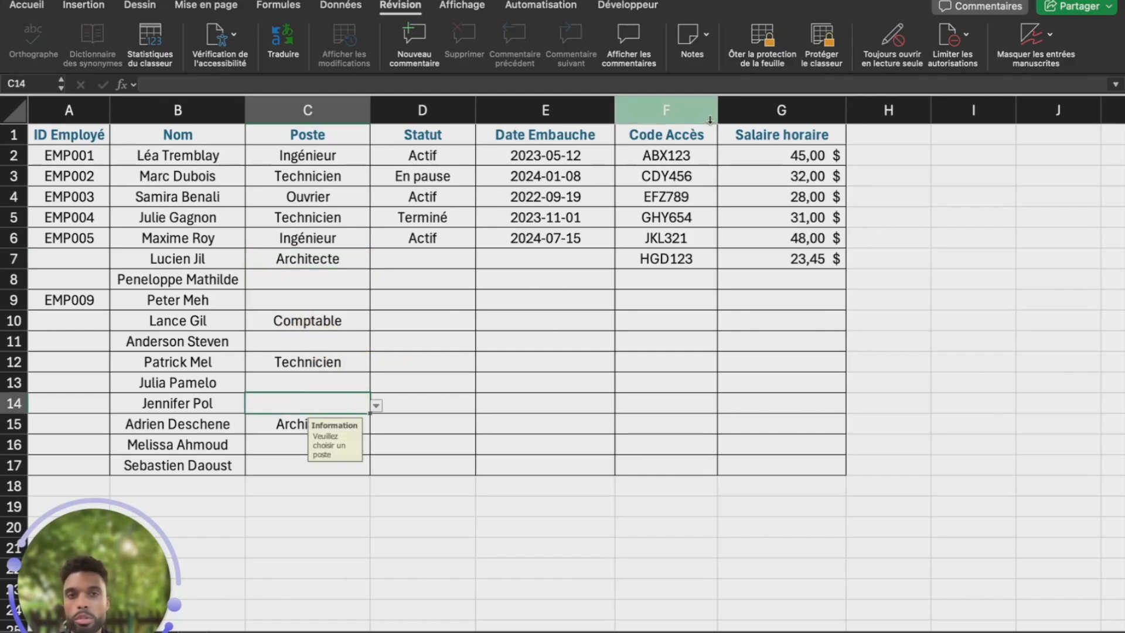
left_click(767, 40)
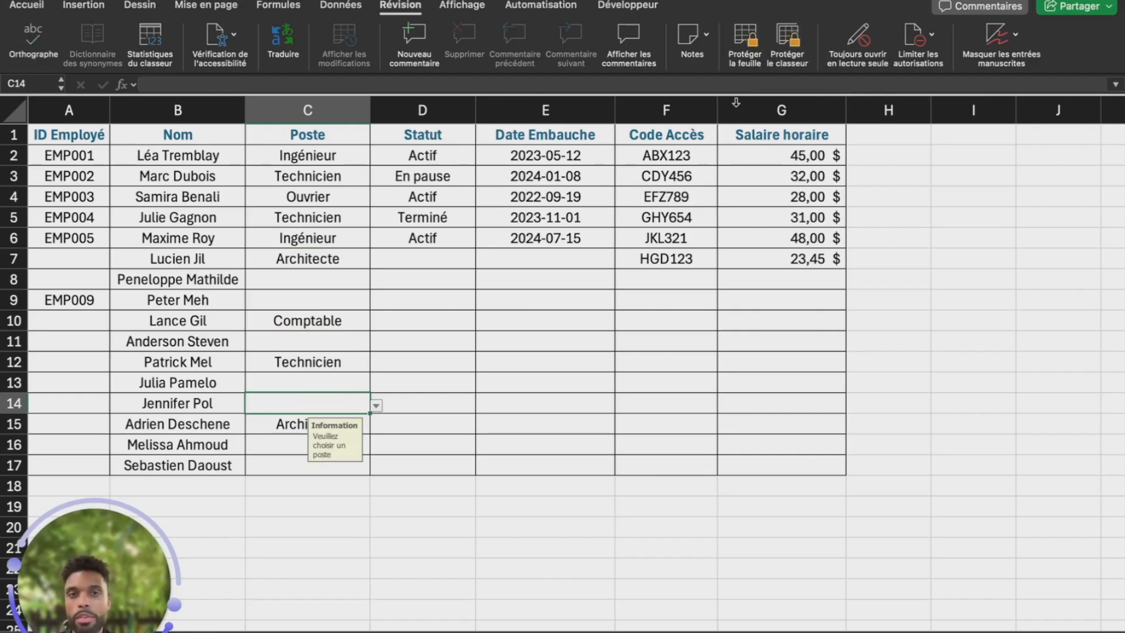